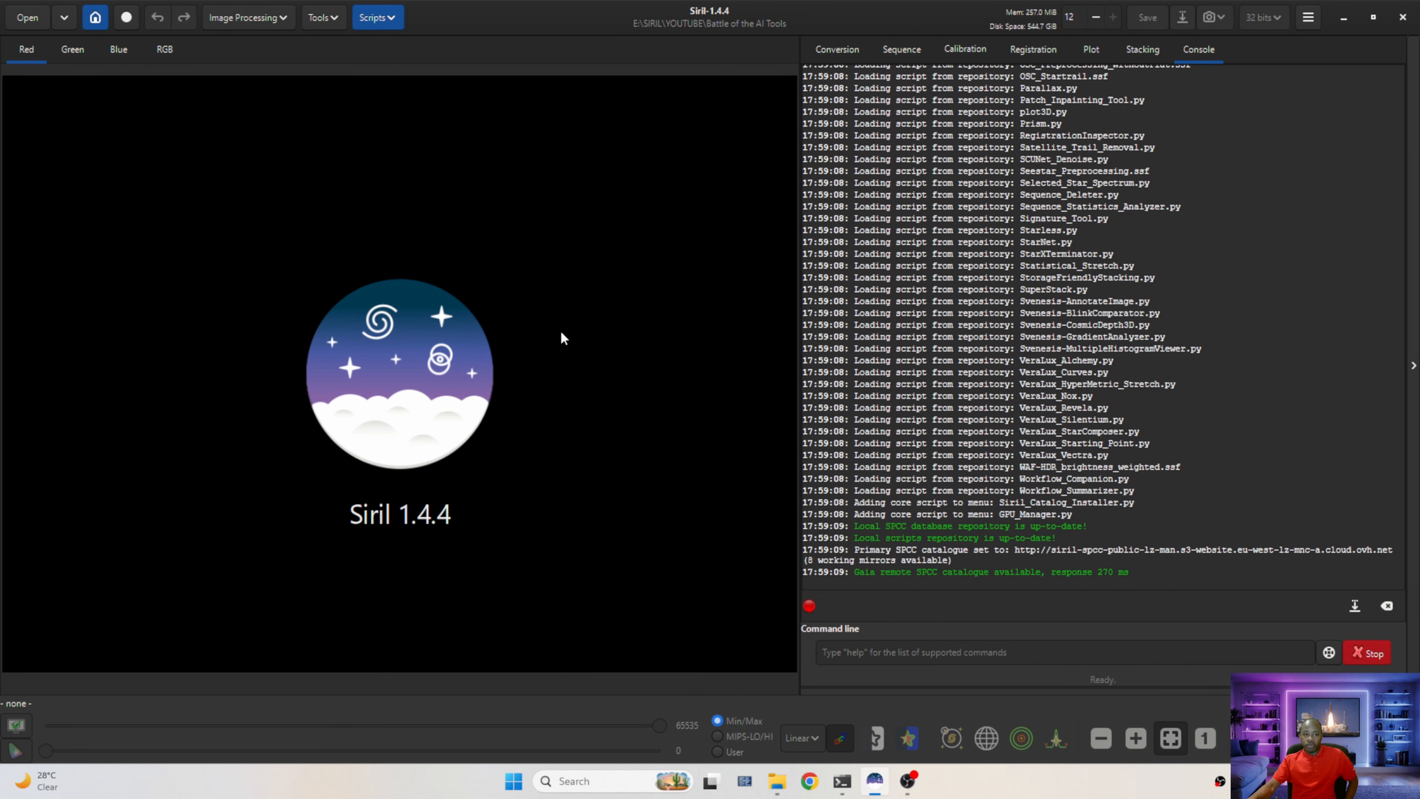
Browse the online scripts repository list, filtering it for RC-Astro and SyQon scripts, then cancel the preferences
{"action": "left_click", "coordinate": [1309, 21]}
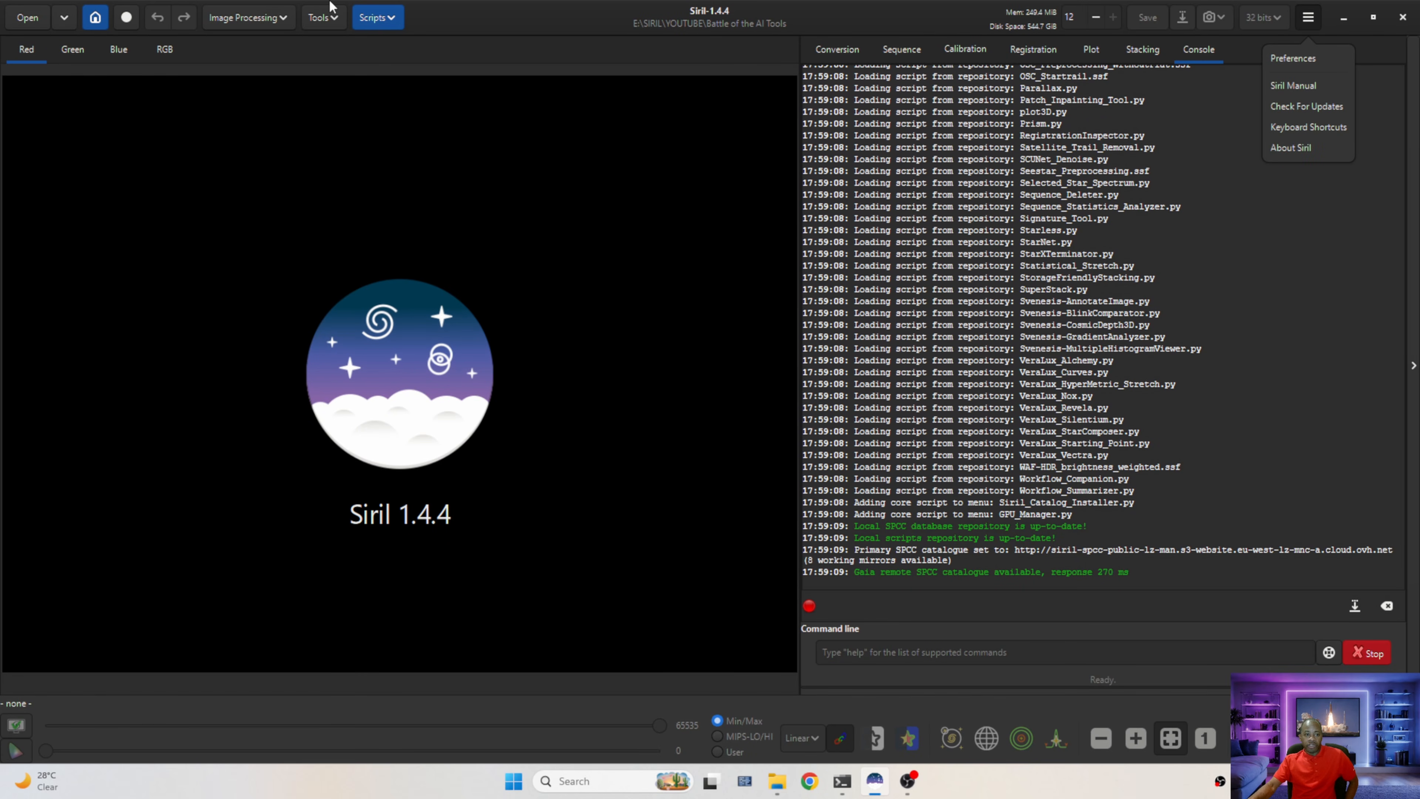
{"action": "left_click", "coordinate": [372, 21]}
{"action": "left_click", "coordinate": [371, 21]}
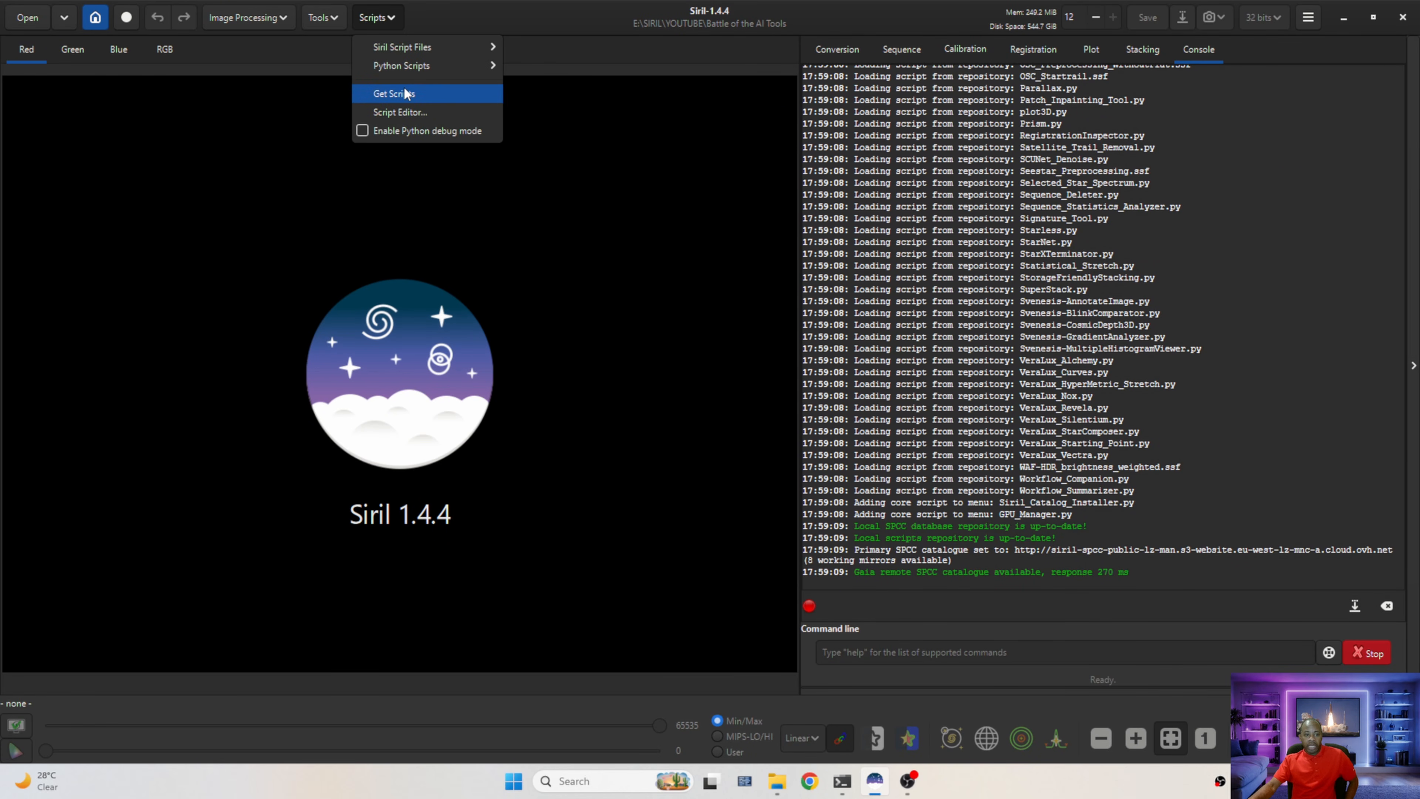
{"action": "left_click", "coordinate": [405, 94]}
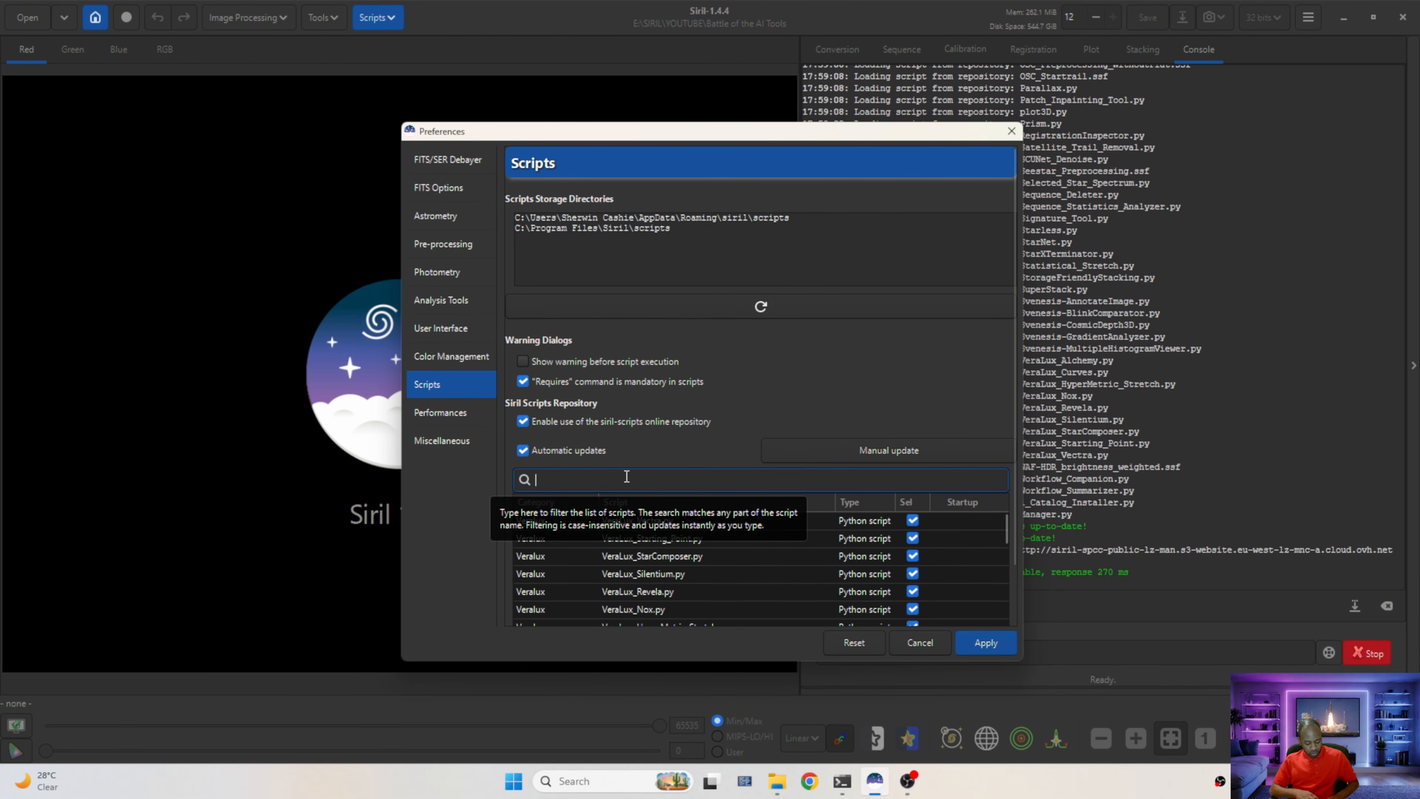
{"action": "type", "text": "rc"}
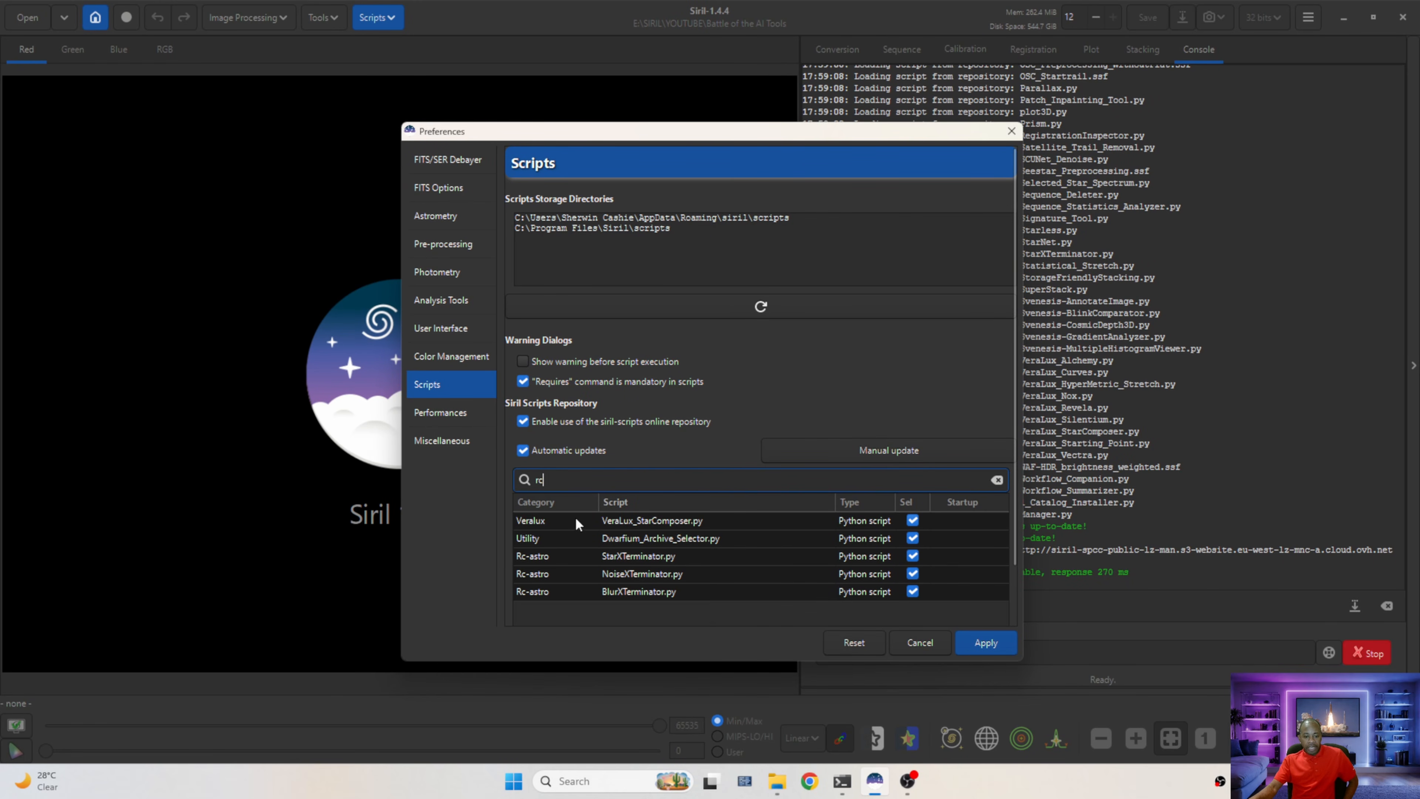
{"action": "key", "text": "BackSpace"}
{"action": "key", "text": "BackSpace"}
{"action": "type", "text": "sy"}
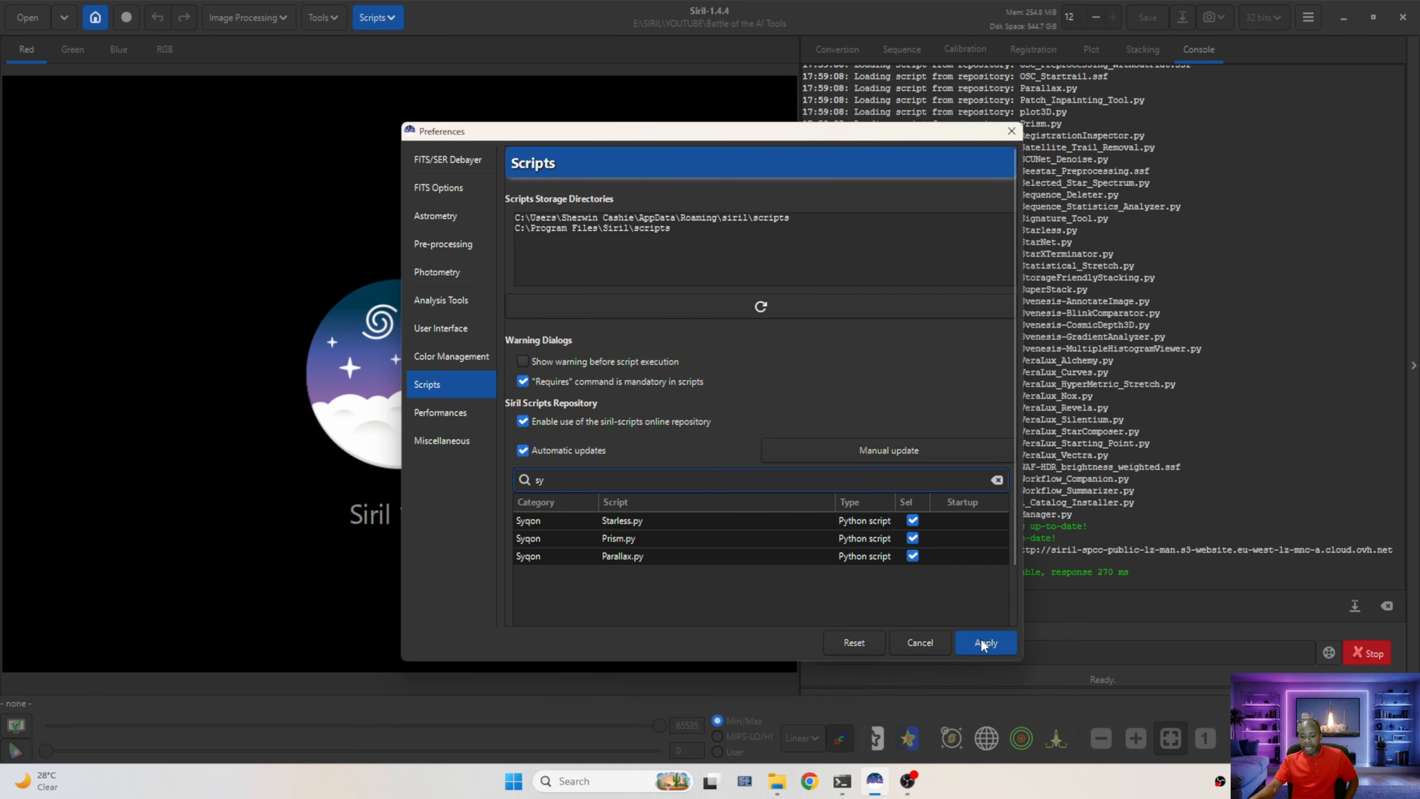
{"action": "left_click", "coordinate": [918, 643]}
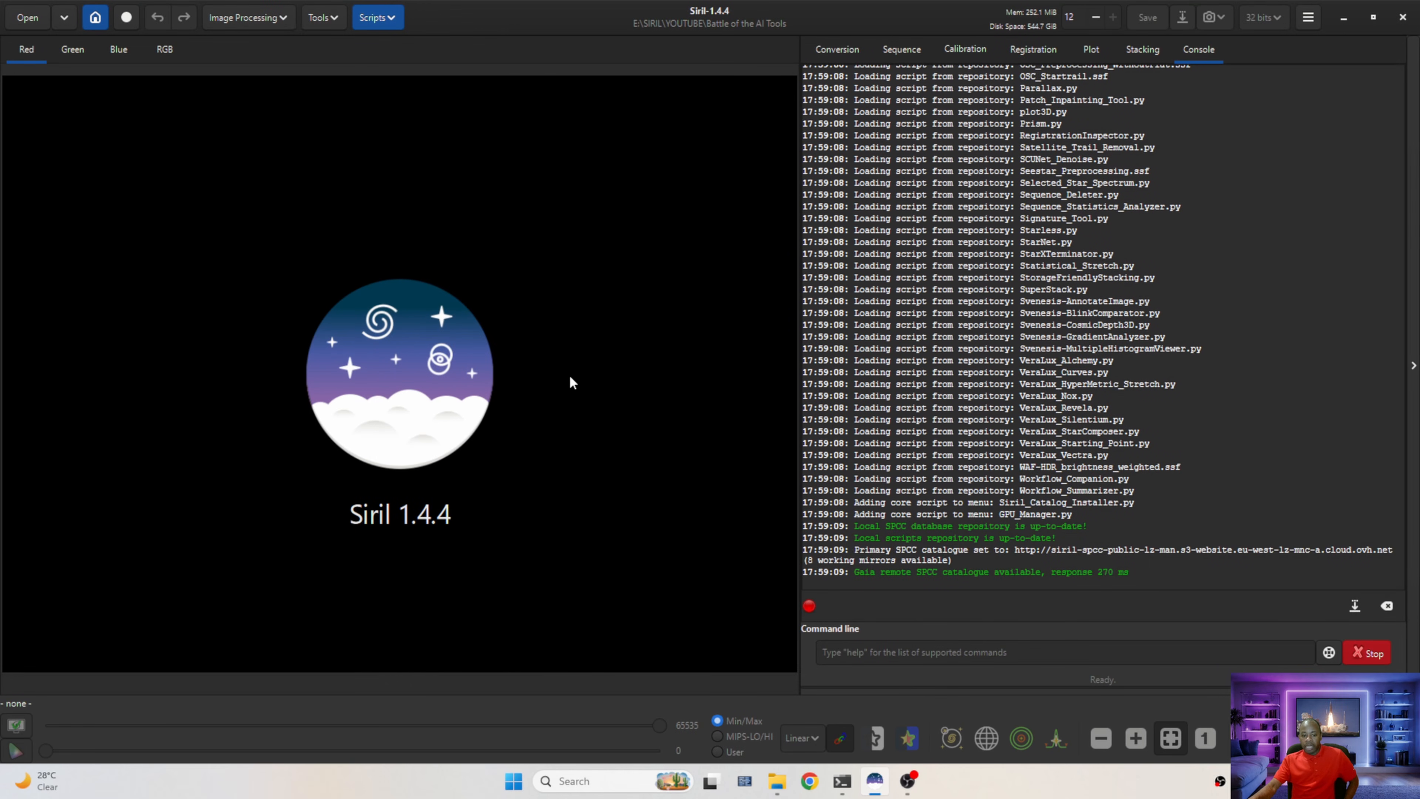
{"action": "left_click", "coordinate": [383, 18]}
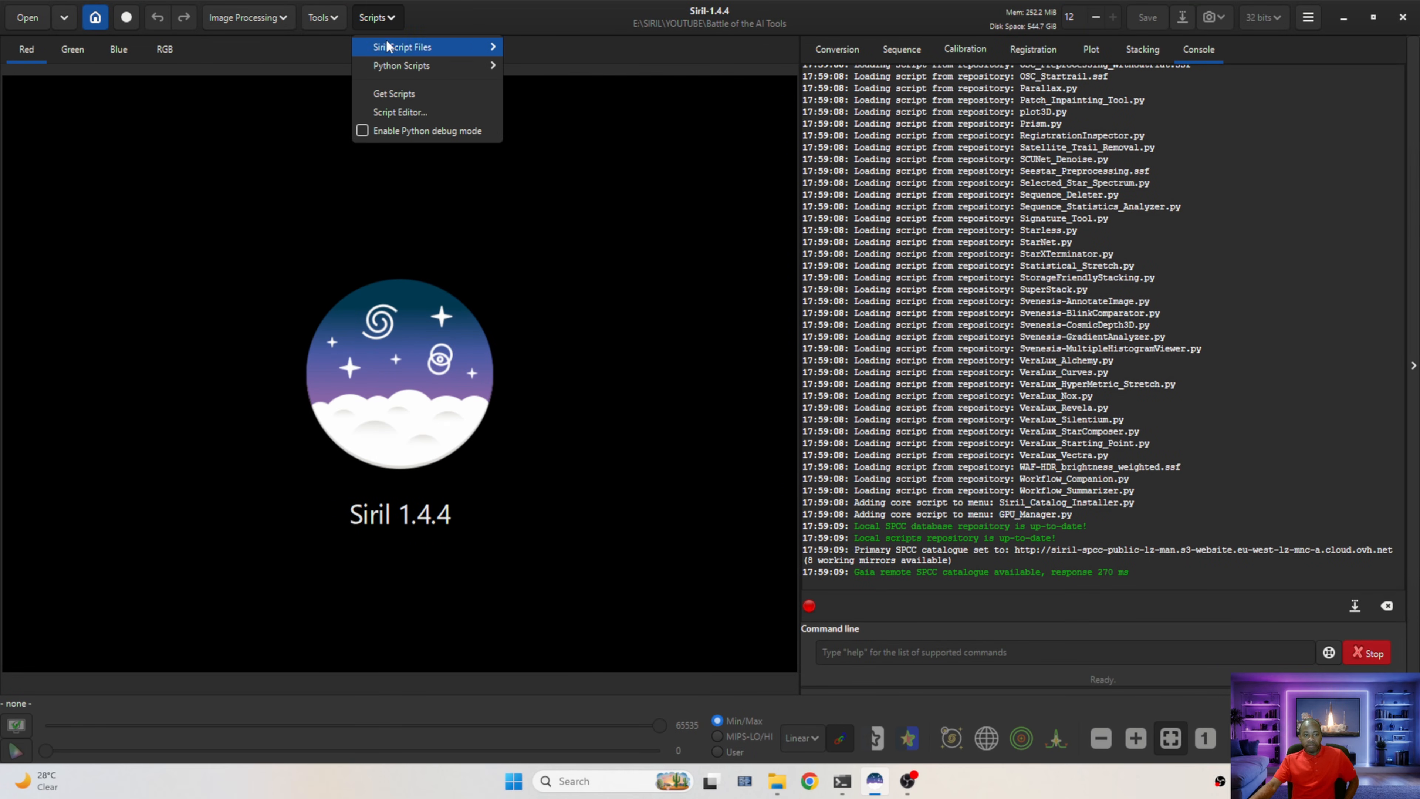
{"action": "mouse_move", "coordinate": [404, 67]}
{"action": "mouse_move", "coordinate": [559, 124]}
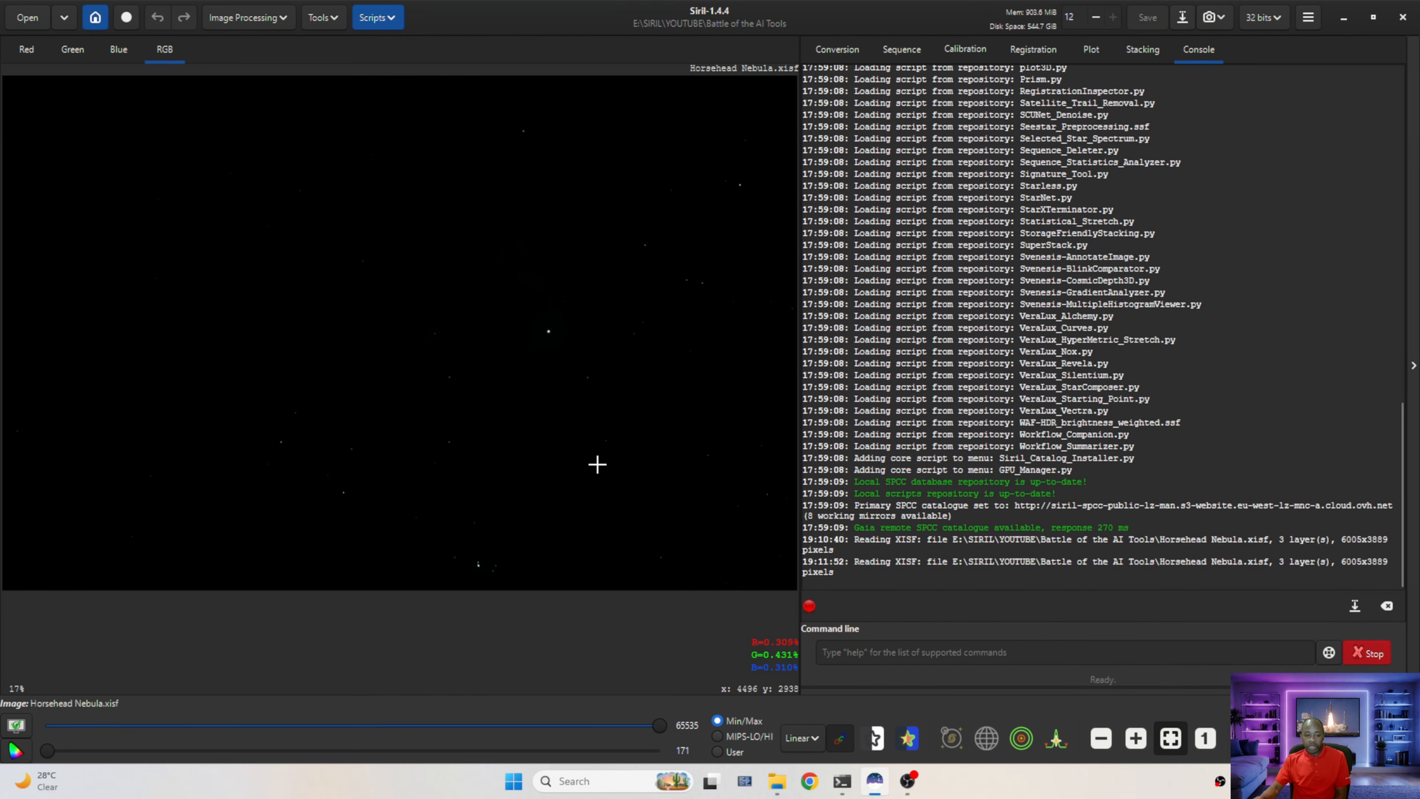
Set the preview to a high-definition AutoStretch and switch the stretch to unlinked colour channels
{"action": "left_click", "coordinate": [806, 740]}
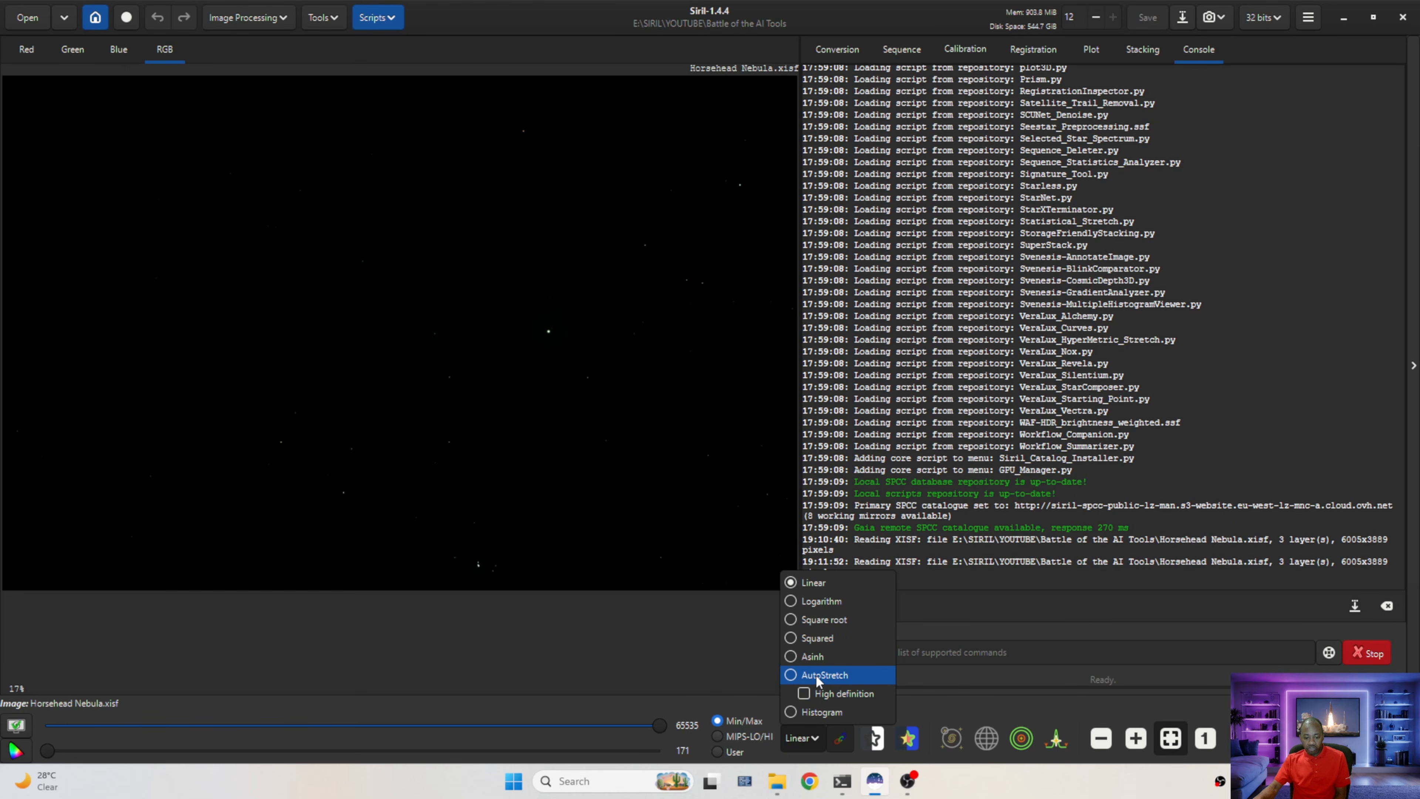
{"action": "left_click", "coordinate": [815, 675]}
{"action": "left_click", "coordinate": [790, 739]}
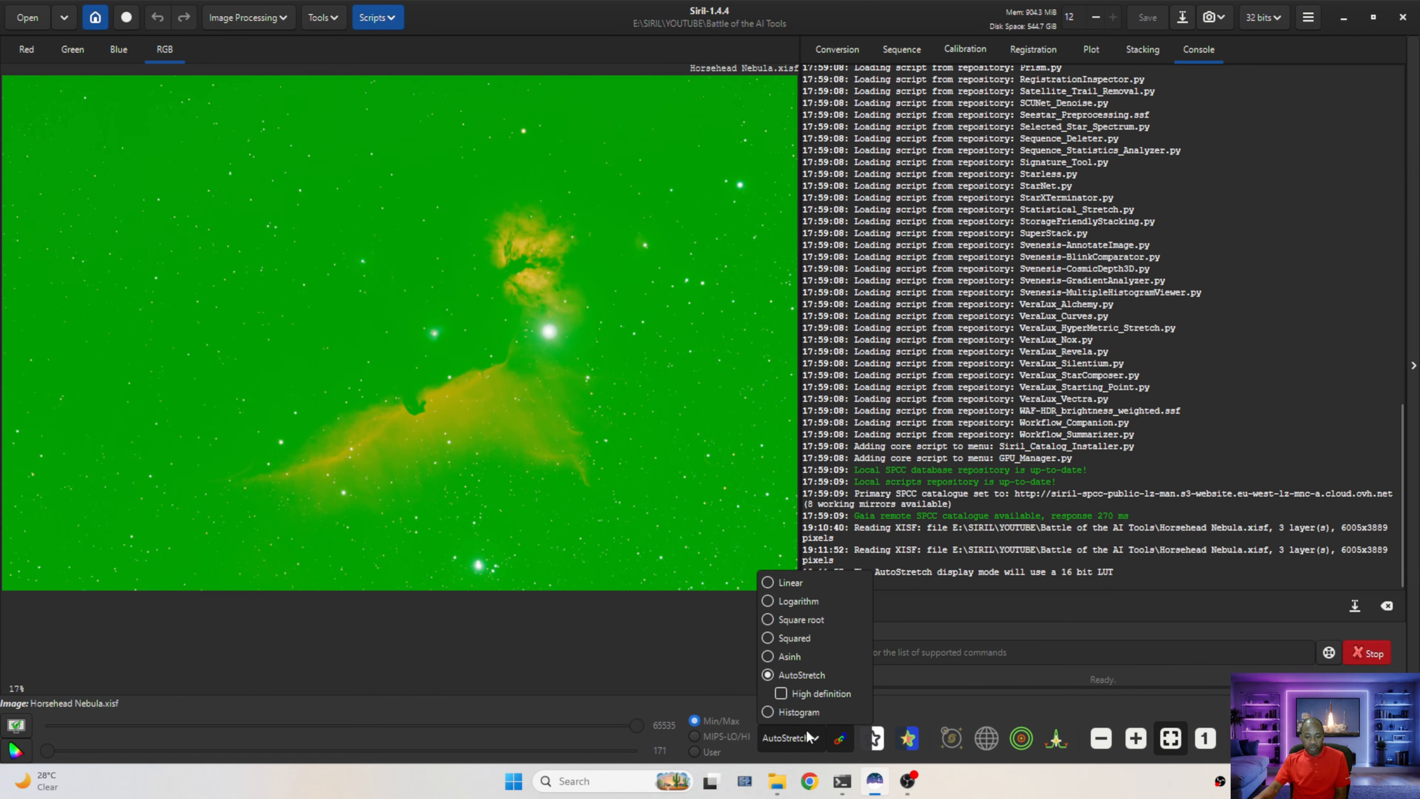
{"action": "left_click", "coordinate": [781, 694]}
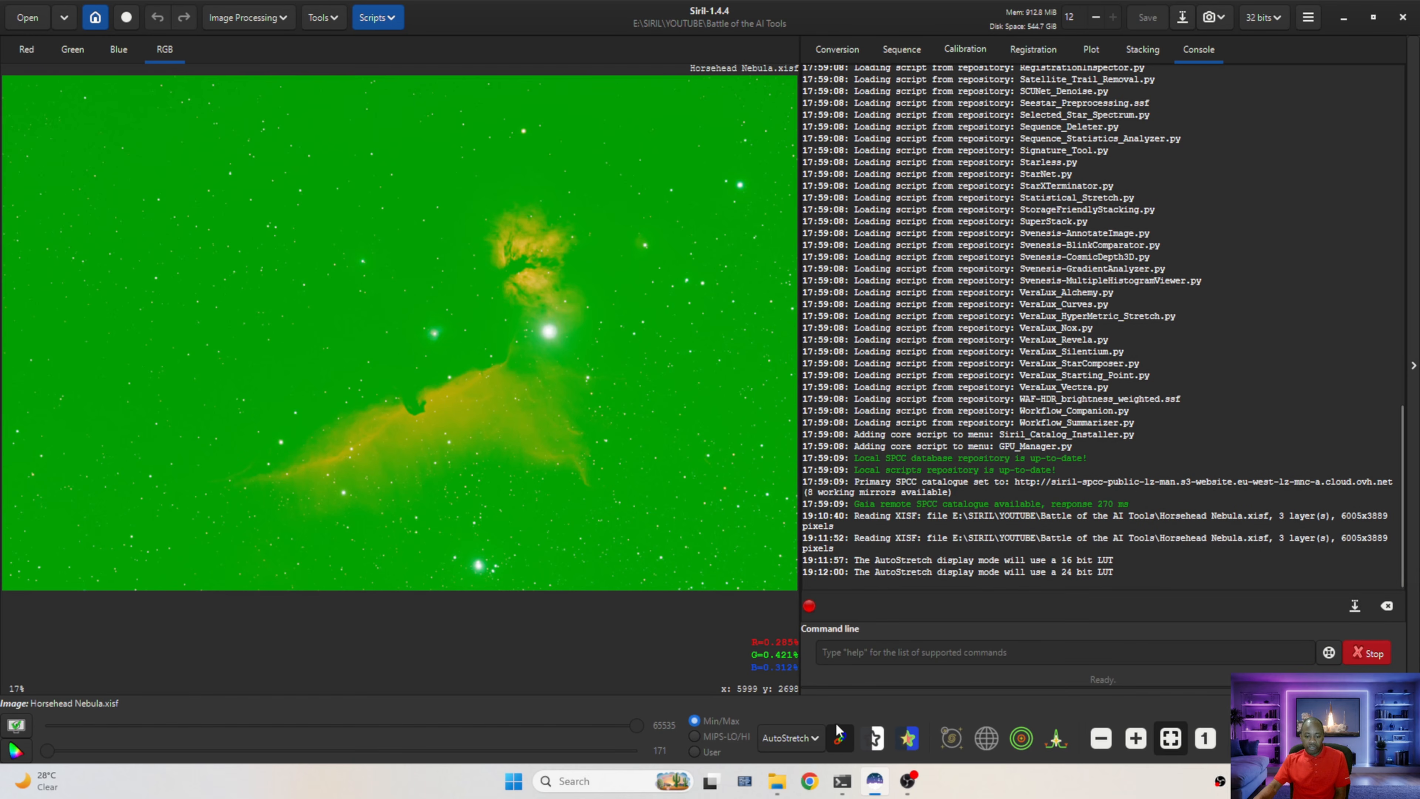
{"action": "left_click", "coordinate": [842, 739]}
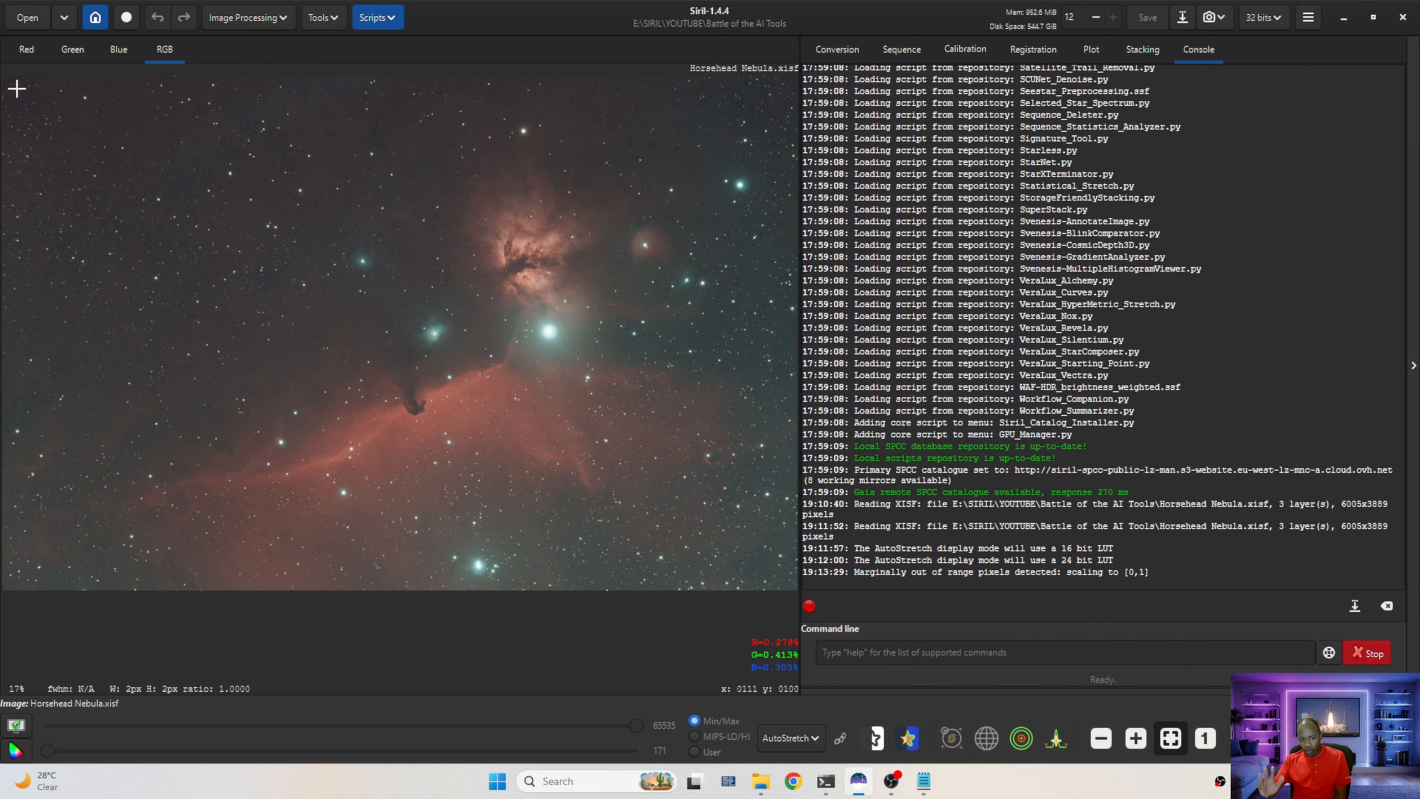
Select nearly the whole frame and rotate the image 180° with Rotate & Crop, cropping to the selection
{"action": "left_click_drag", "start_coordinate": [17, 88], "coordinate": [784, 581]}
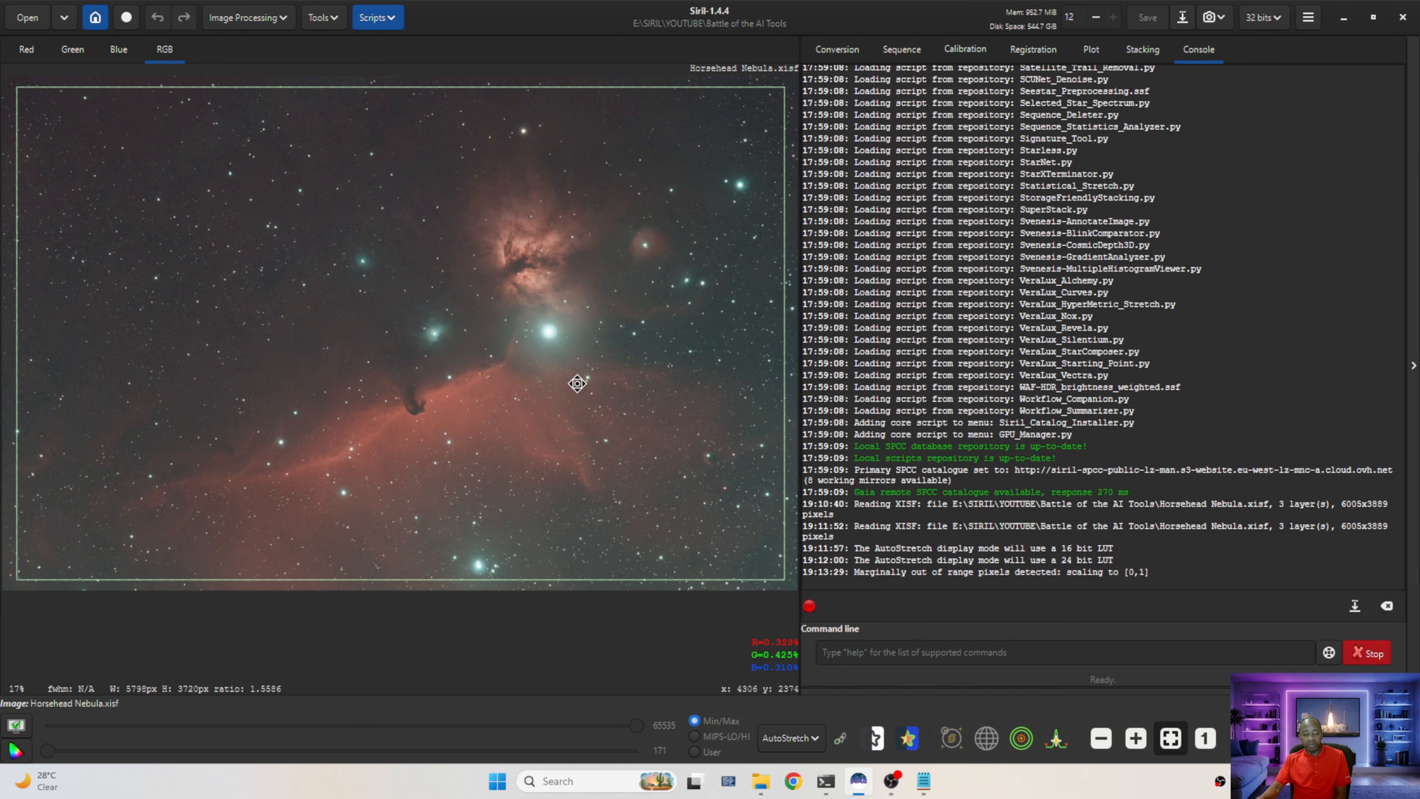
{"action": "right_click", "coordinate": [639, 385]}
{"action": "mouse_move", "coordinate": [690, 512]}
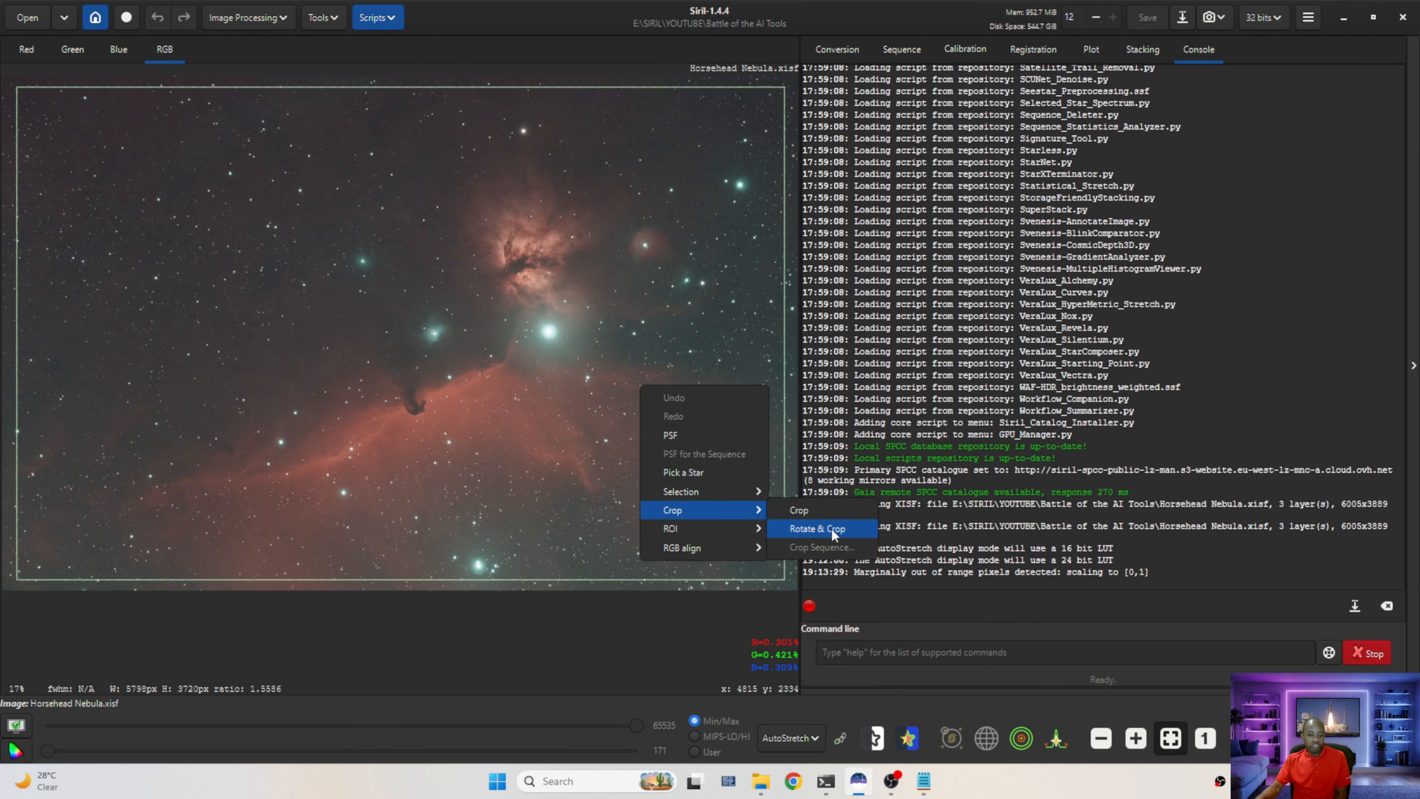
{"action": "left_click", "coordinate": [816, 530]}
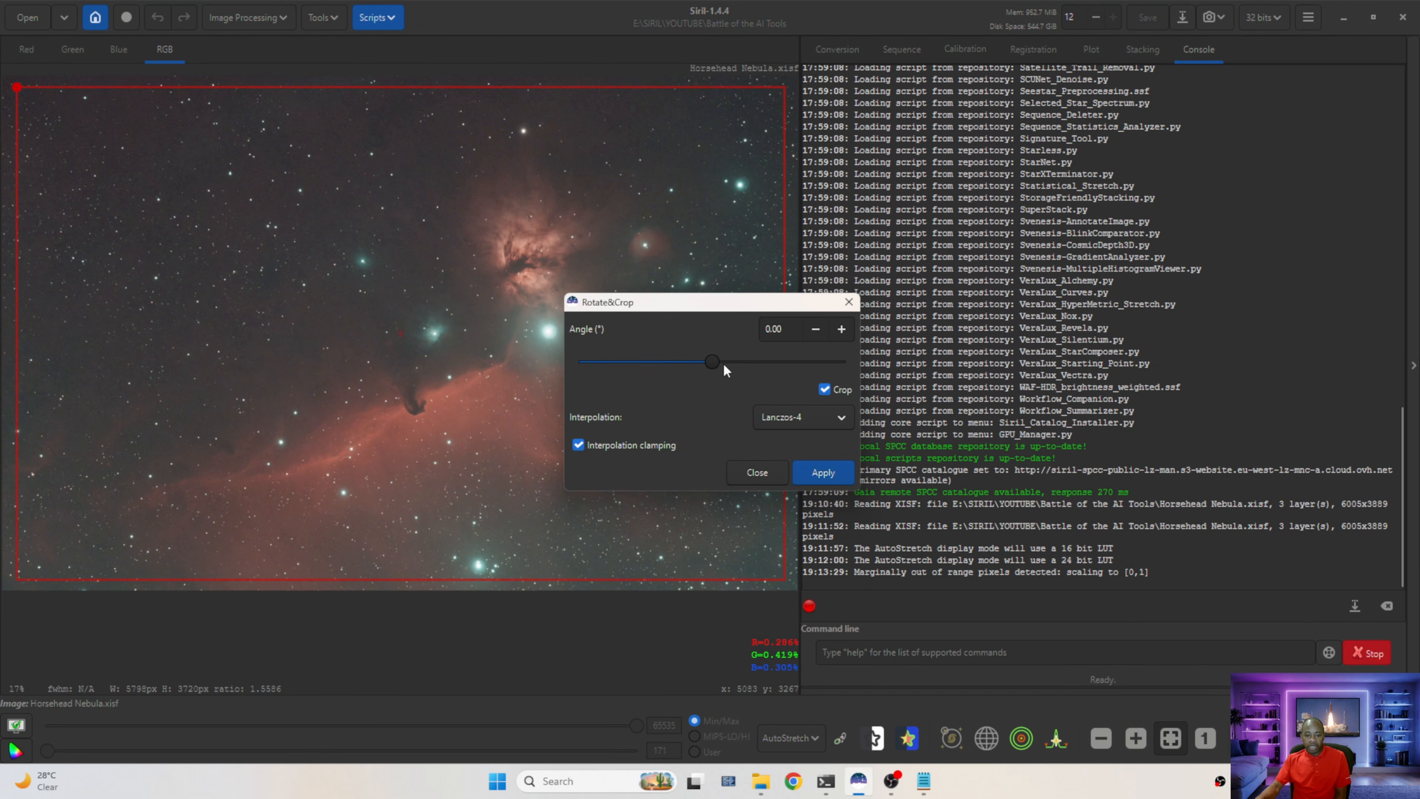
{"action": "left_click_drag", "start_coordinate": [716, 359], "coordinate": [850, 370]}
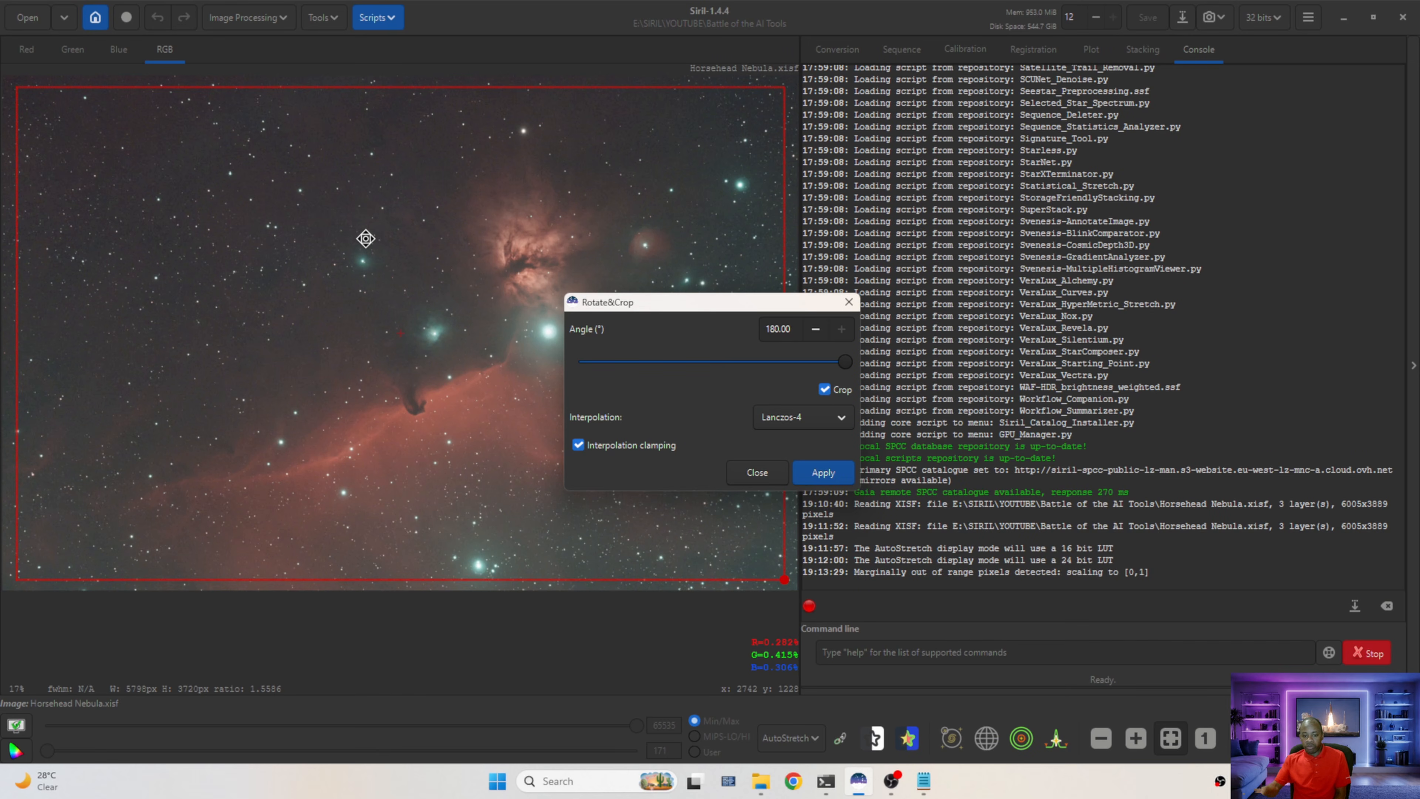
{"action": "left_click", "coordinate": [820, 475]}
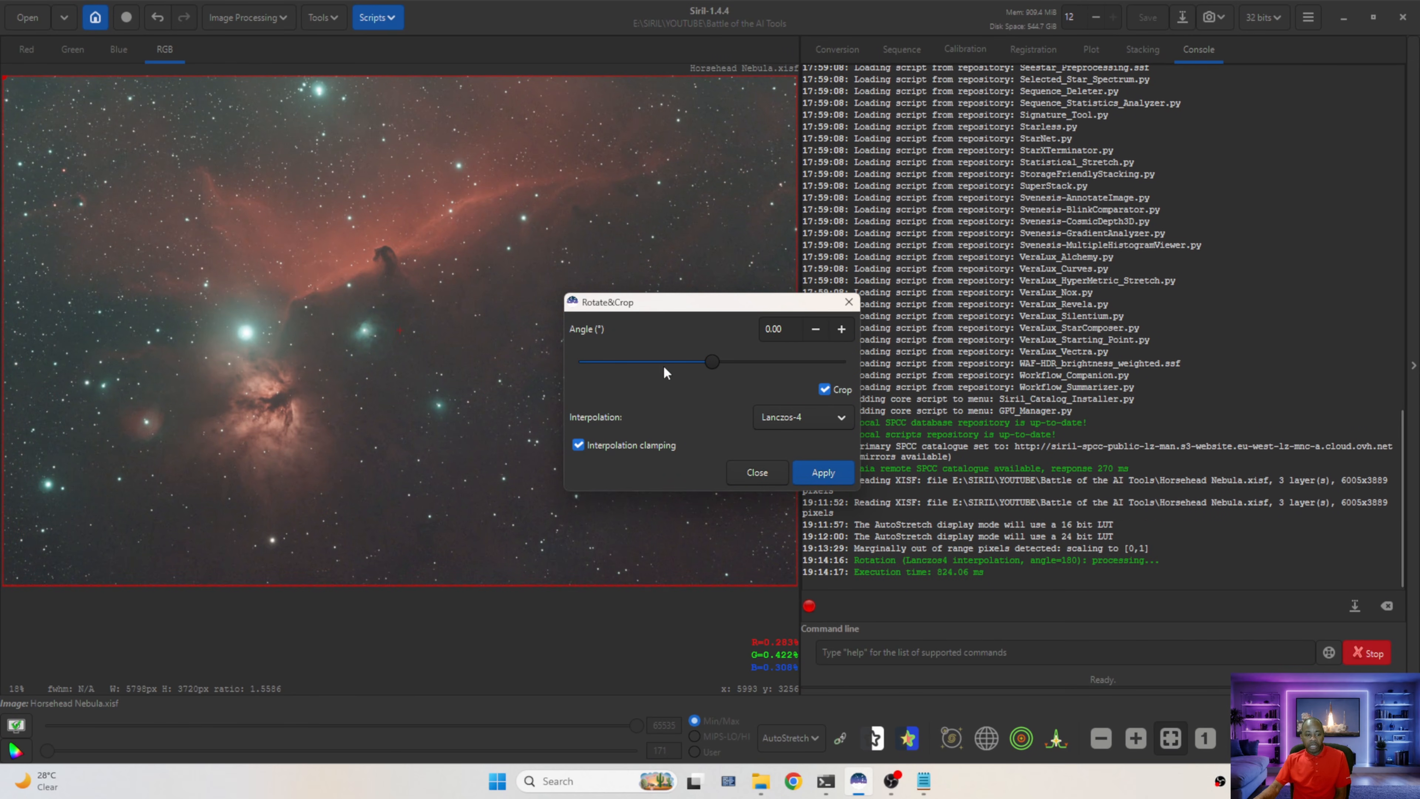
{"action": "left_click", "coordinate": [760, 473]}
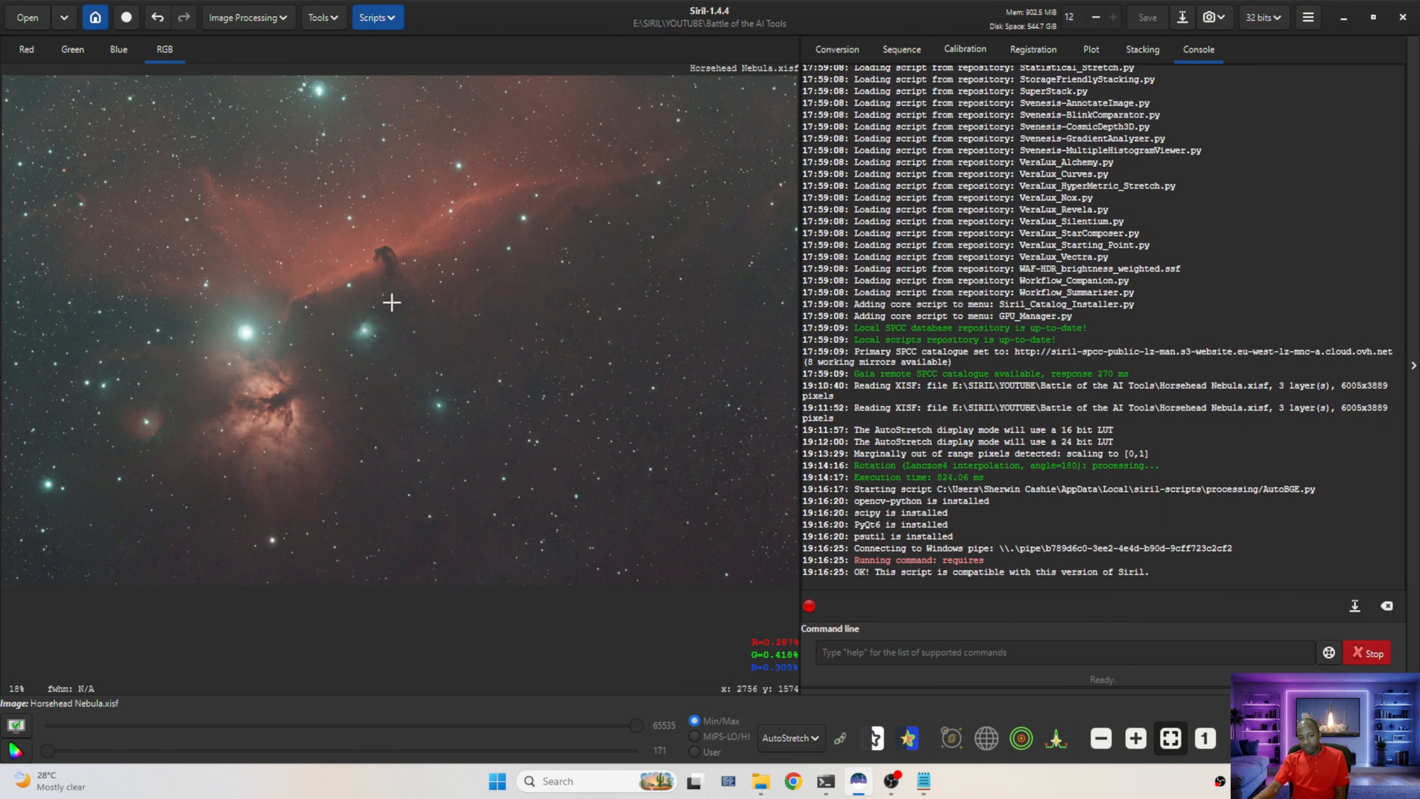
Run the AutoBGE gradient removal script with an exclusion area drawn over the nebula, 100 sample points and degree 2
{"action": "left_click", "coordinate": [375, 16]}
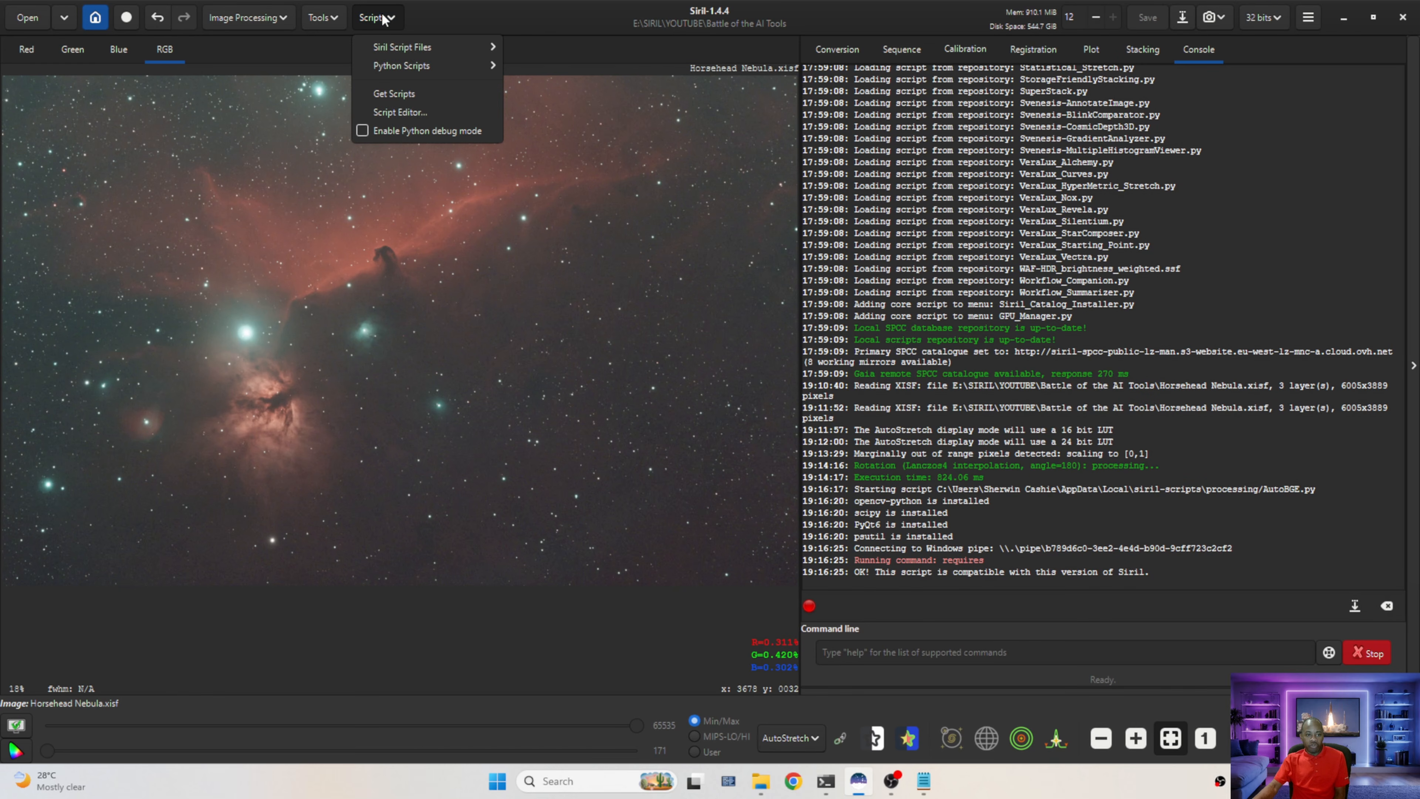
{"action": "mouse_move", "coordinate": [400, 68]}
{"action": "mouse_move", "coordinate": [564, 64]}
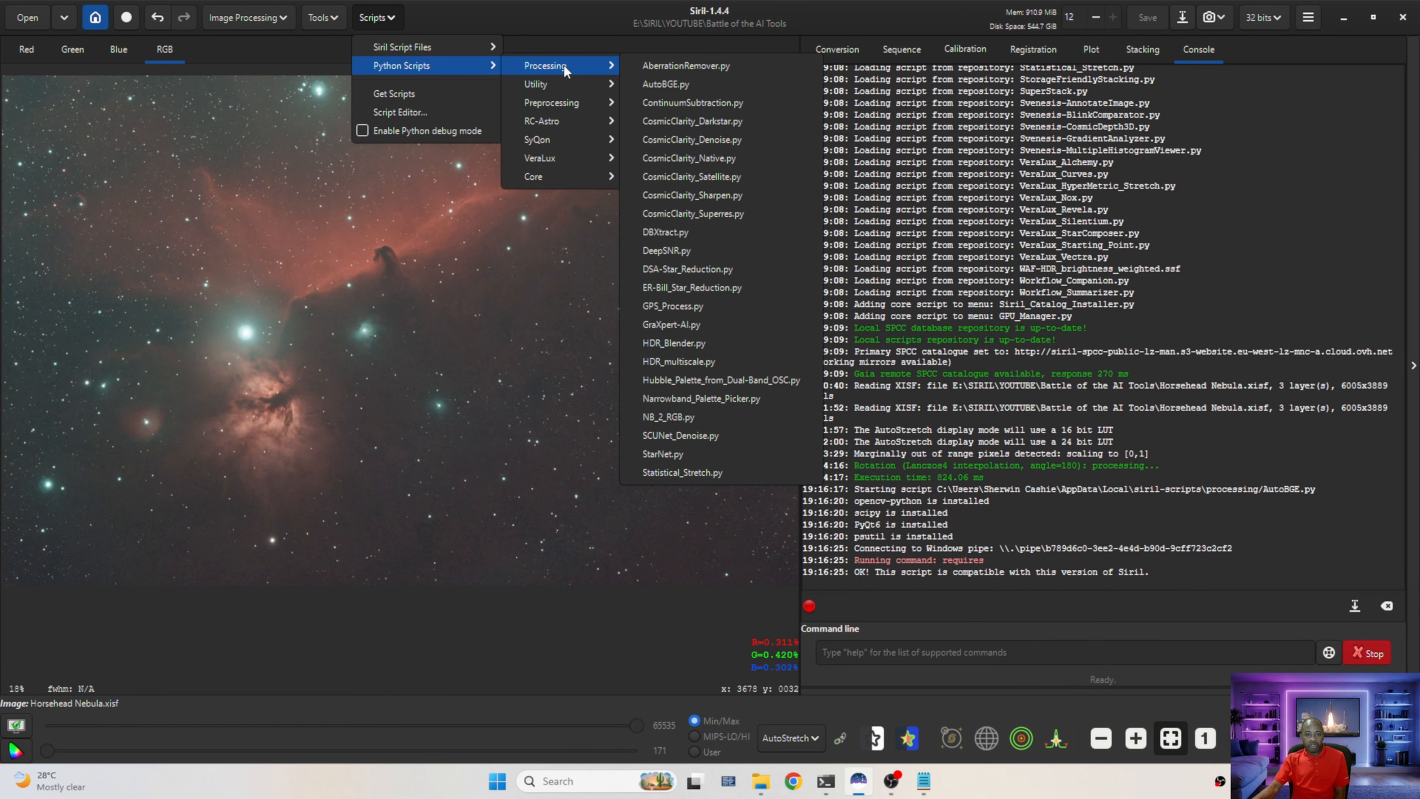
{"action": "left_click", "coordinate": [663, 84]}
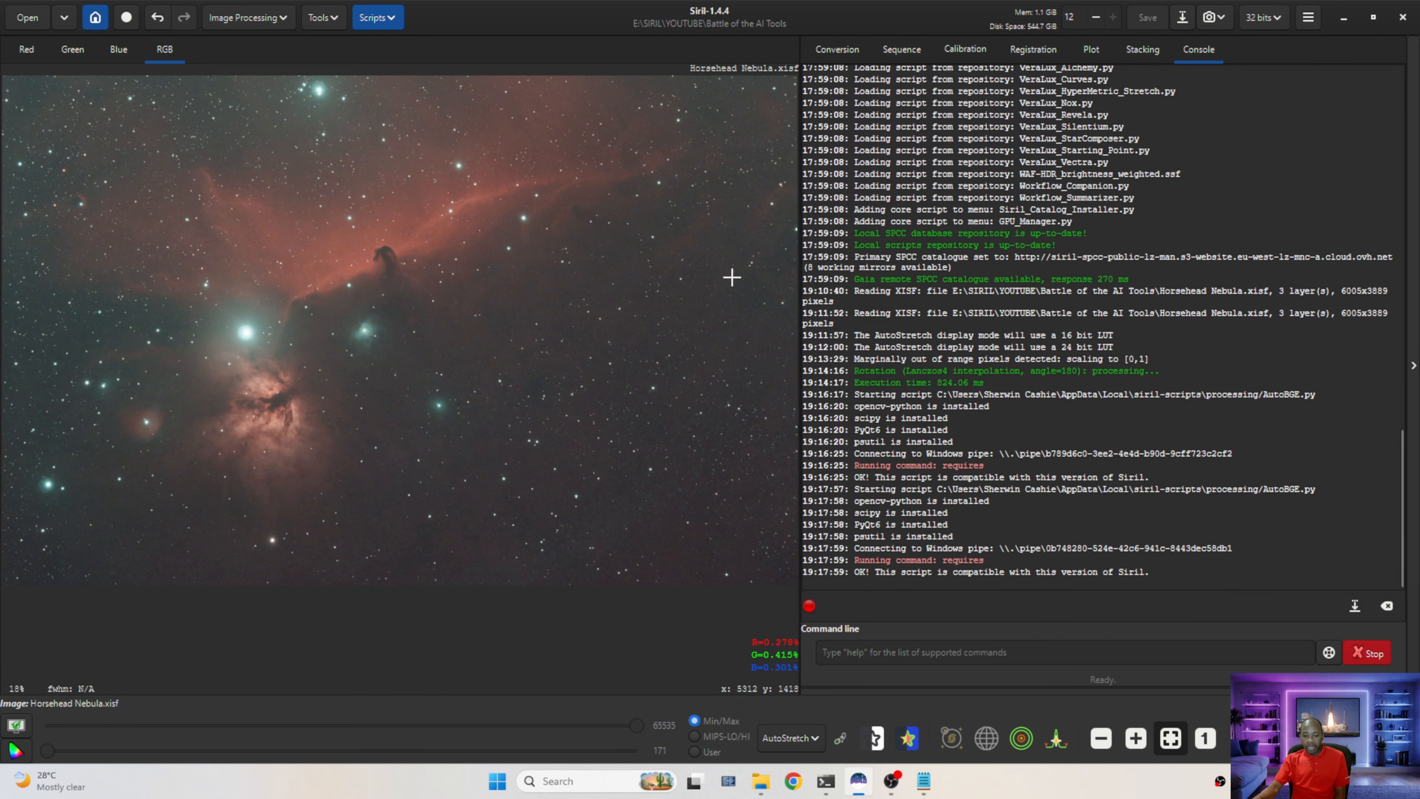
{"action": "left_click_drag", "start_coordinate": [638, 175], "coordinate": [1053, 149]}
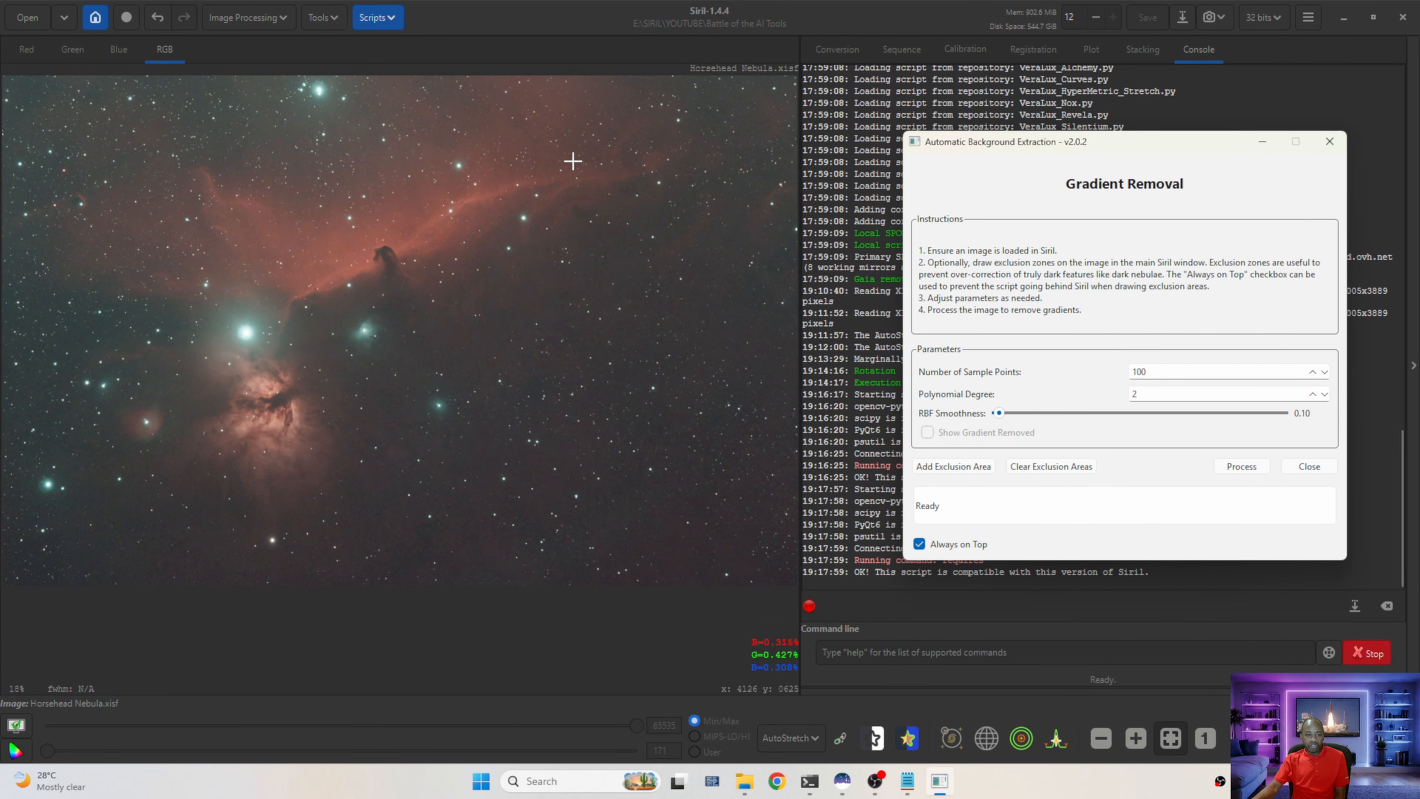
{"action": "mouse_move", "coordinate": [579, 160]}
{"action": "left_mouse_down"}
{"action": "mouse_move", "coordinate": [436, 174]}
{"action": "mouse_move", "coordinate": [388, 224]}
{"action": "mouse_move", "coordinate": [216, 334]}
{"action": "mouse_move", "coordinate": [223, 393]}
{"action": "mouse_move", "coordinate": [196, 427]}
{"action": "mouse_move", "coordinate": [255, 526]}
{"action": "mouse_move", "coordinate": [425, 486]}
{"action": "mouse_move", "coordinate": [582, 515]}
{"action": "mouse_move", "coordinate": [732, 432]}
{"action": "mouse_move", "coordinate": [800, 325]}
{"action": "mouse_move", "coordinate": [790, 210]}
{"action": "mouse_move", "coordinate": [748, 174]}
{"action": "mouse_move", "coordinate": [571, 163]}
{"action": "left_mouse_up"}
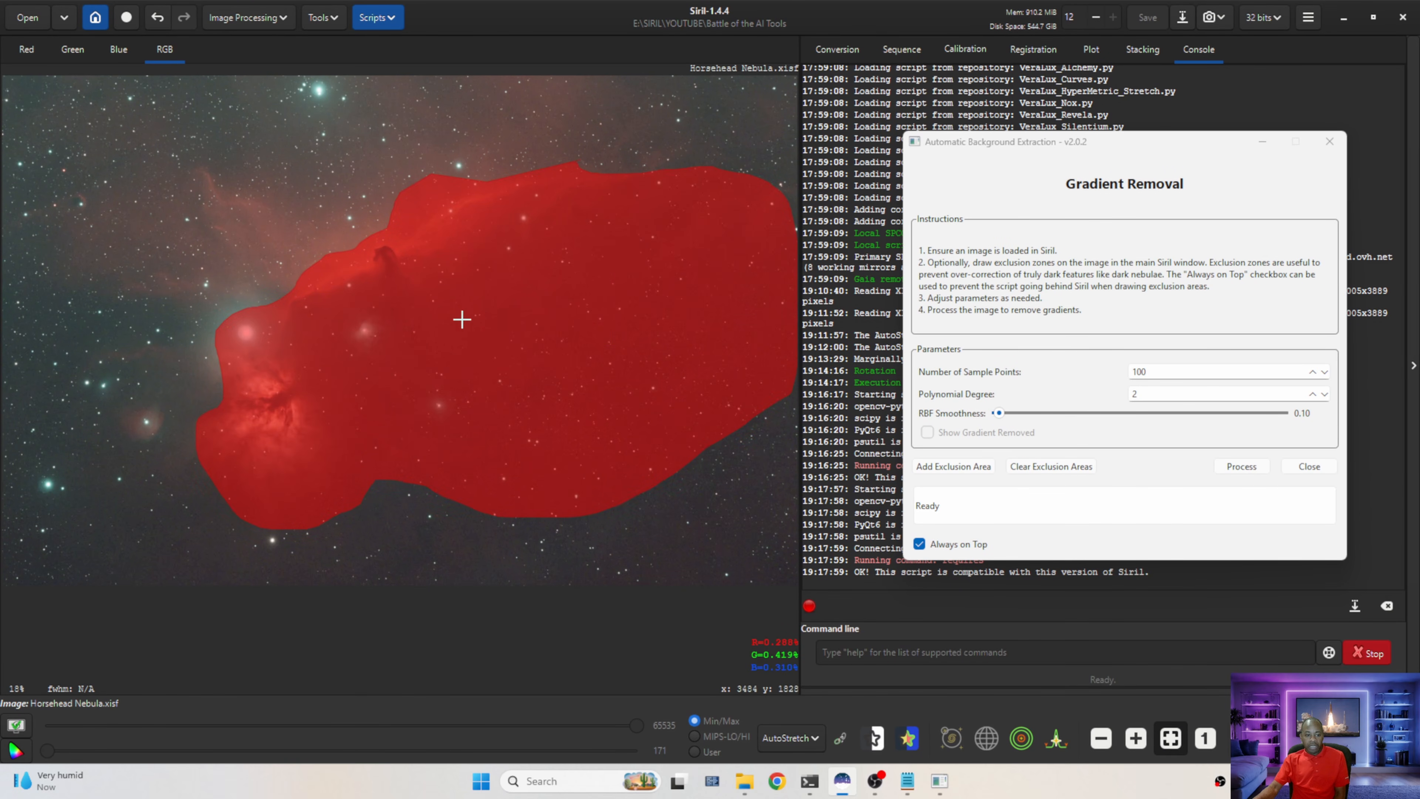
{"action": "left_click", "coordinate": [1243, 468]}
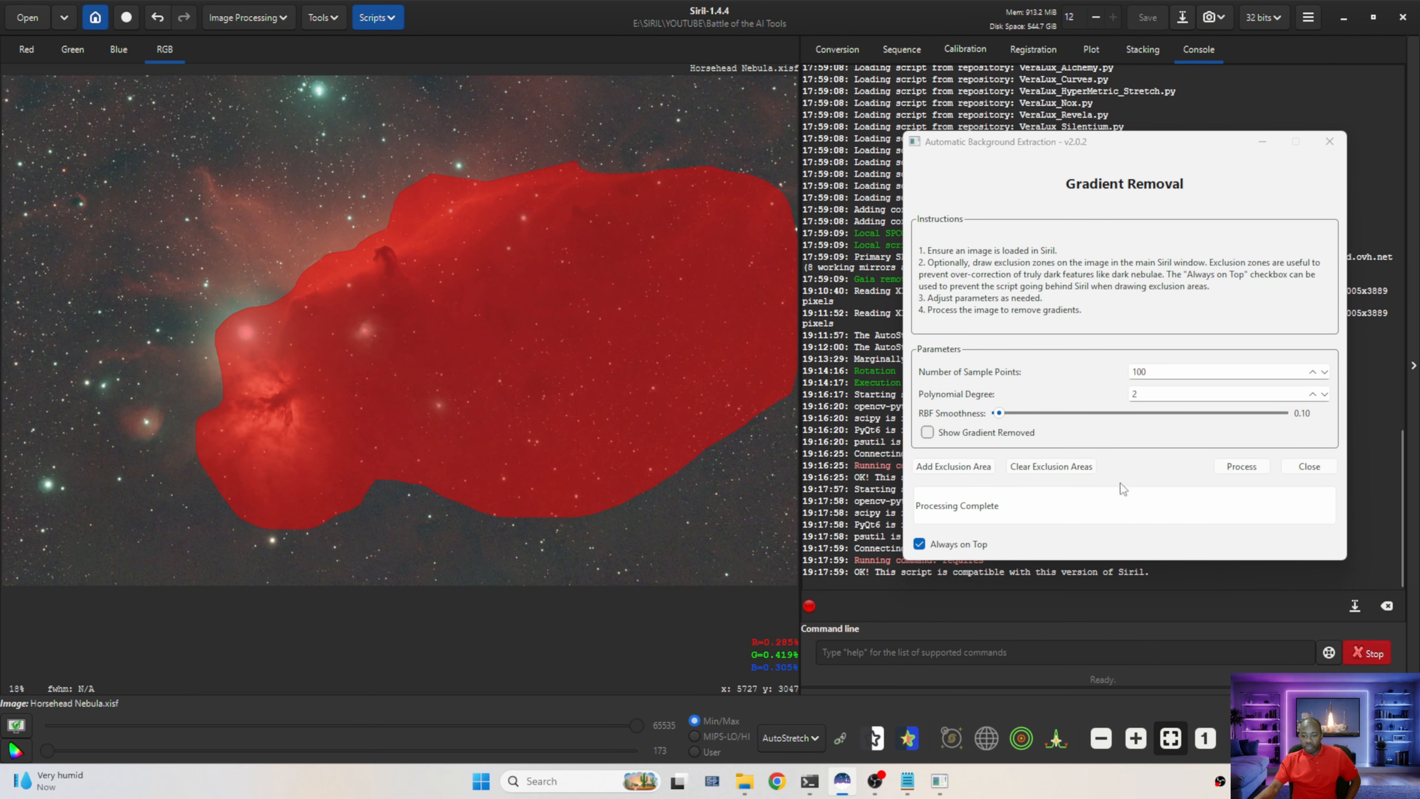
{"action": "left_click", "coordinate": [1309, 467]}
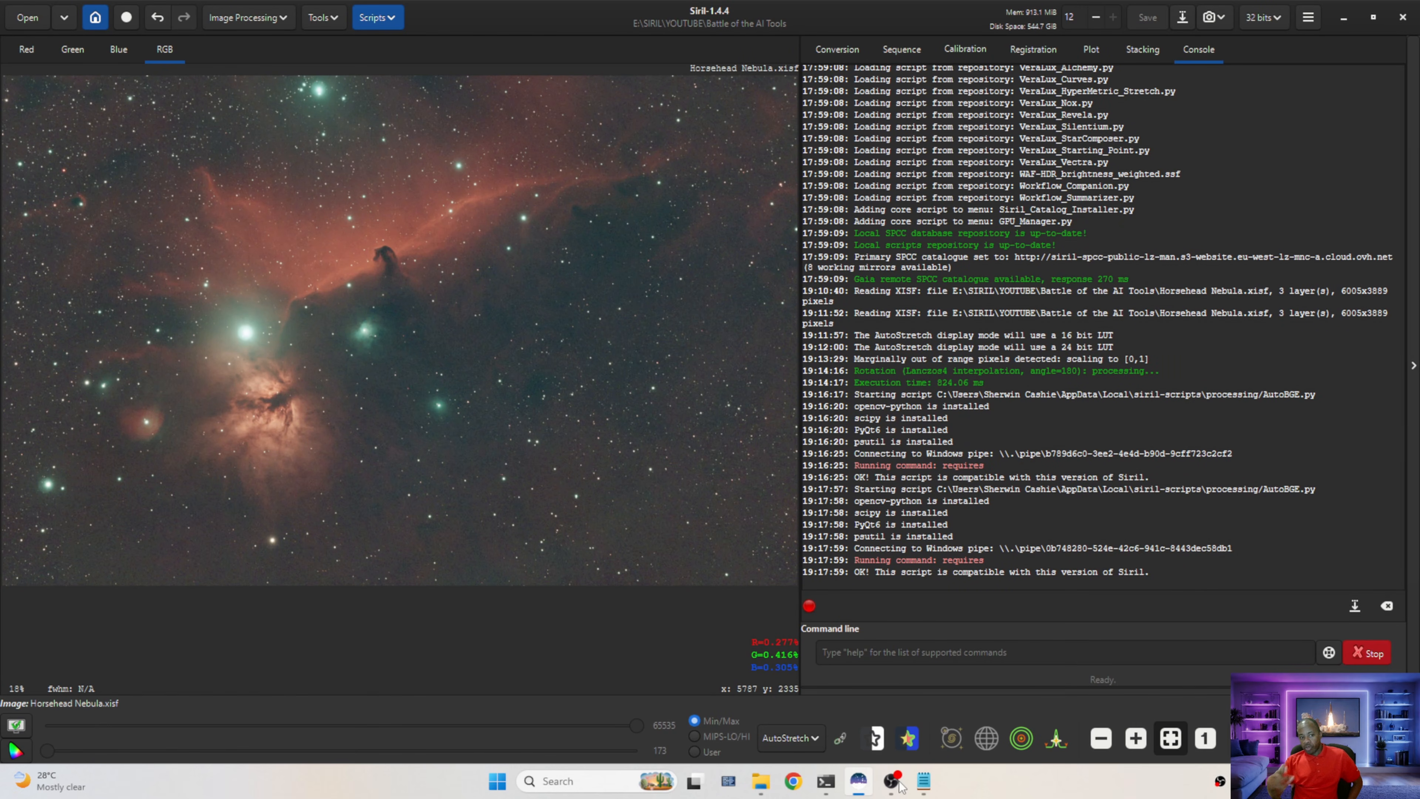
Plate-solve the image with the Image Plate Solver using the metadata taken from the image
{"action": "left_click", "coordinate": [322, 18]}
{"action": "left_click", "coordinate": [282, 78]}
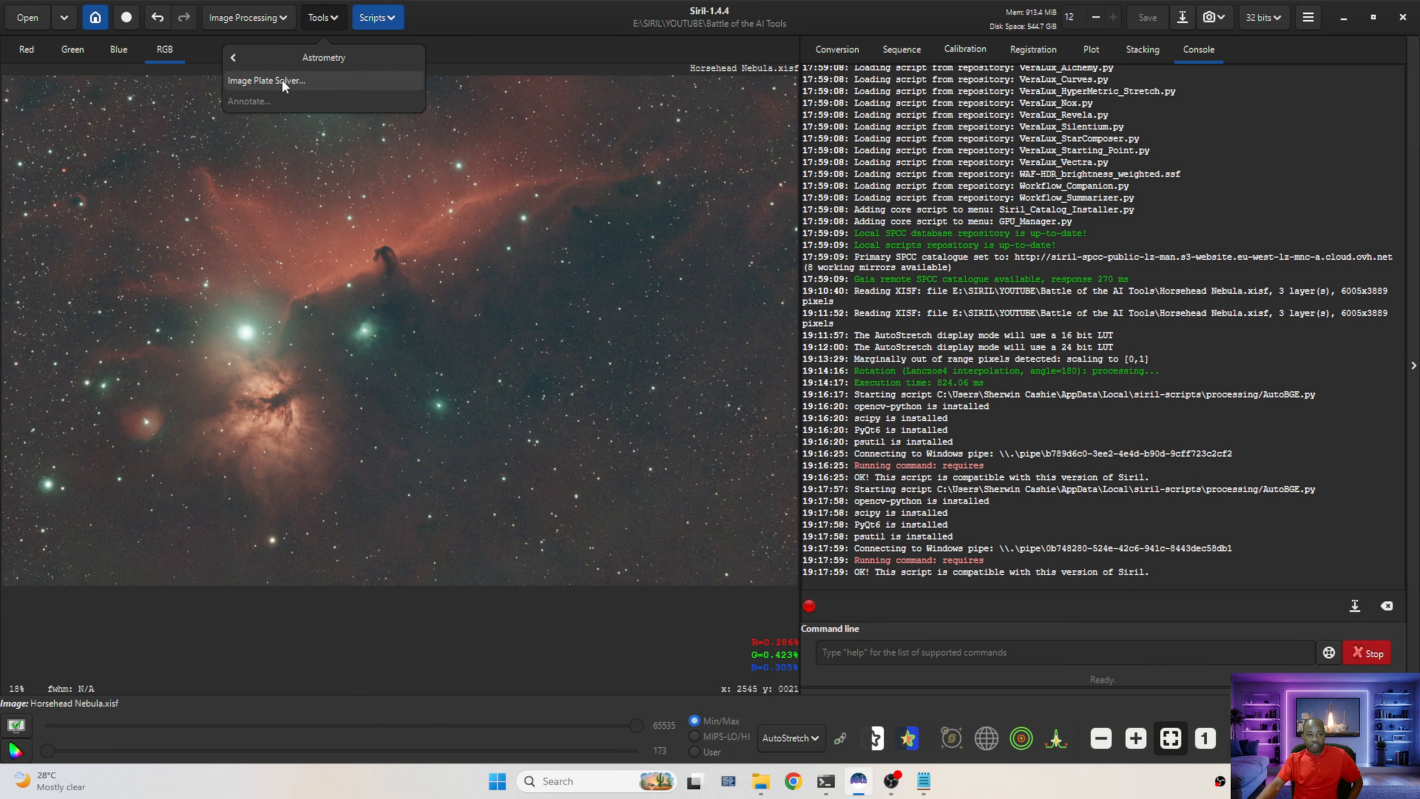
{"action": "left_click", "coordinate": [272, 82]}
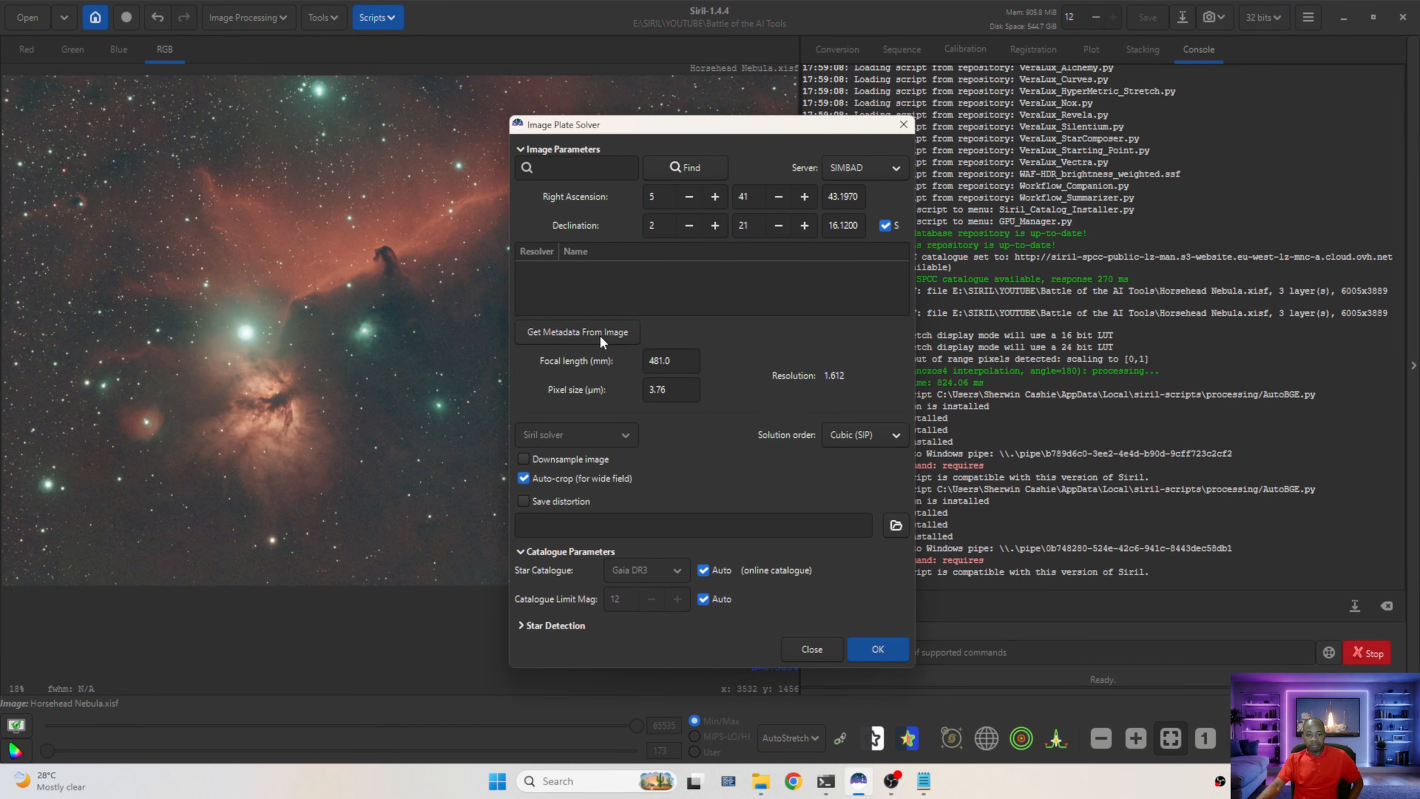
{"action": "left_click", "coordinate": [577, 327]}
{"action": "left_click", "coordinate": [877, 649]}
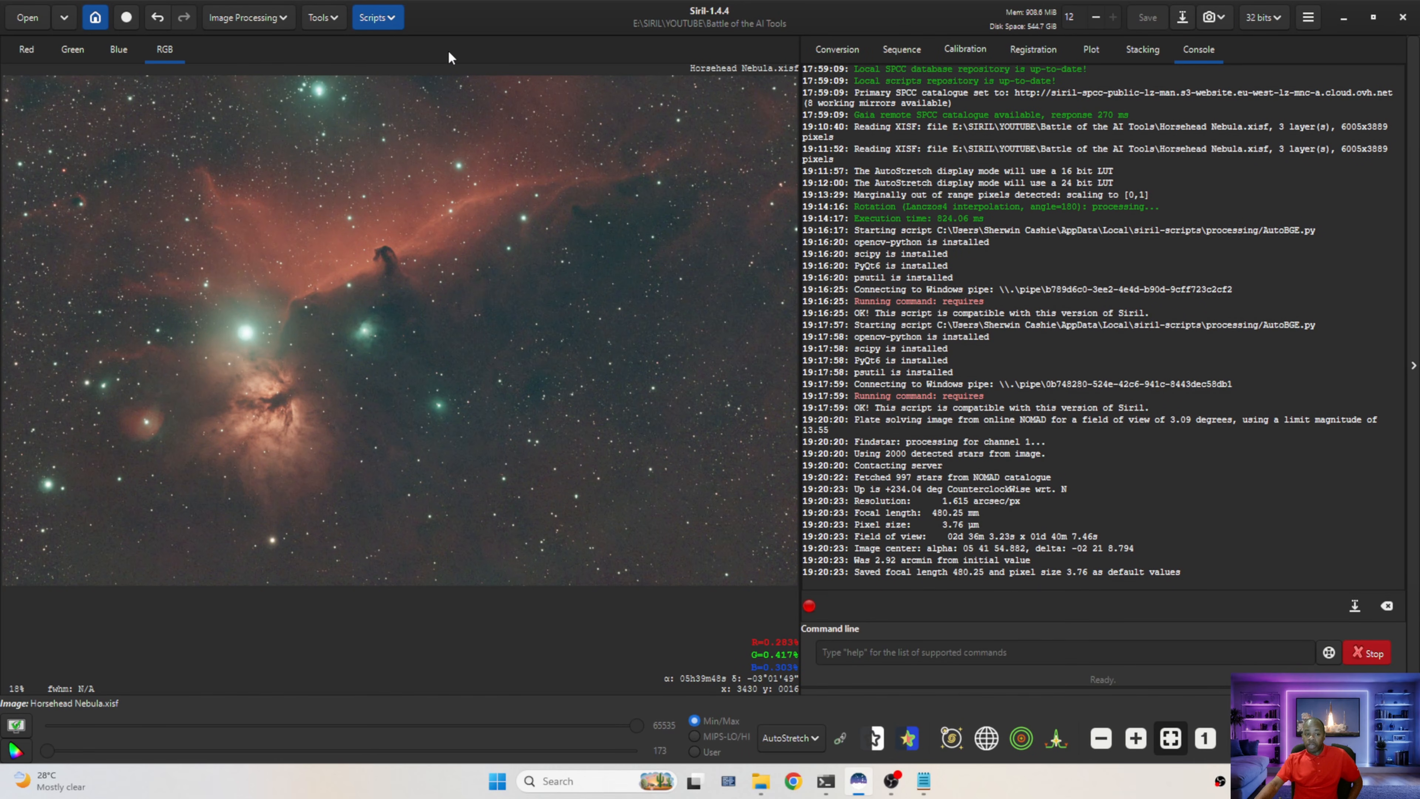
Run Spectrophotometric Color Calibration with Average Spiral Galaxy white reference, Sony IMX533 sensor and Askar Colour Magic C1 (Ha/OIII) filter
{"action": "left_click", "coordinate": [257, 19]}
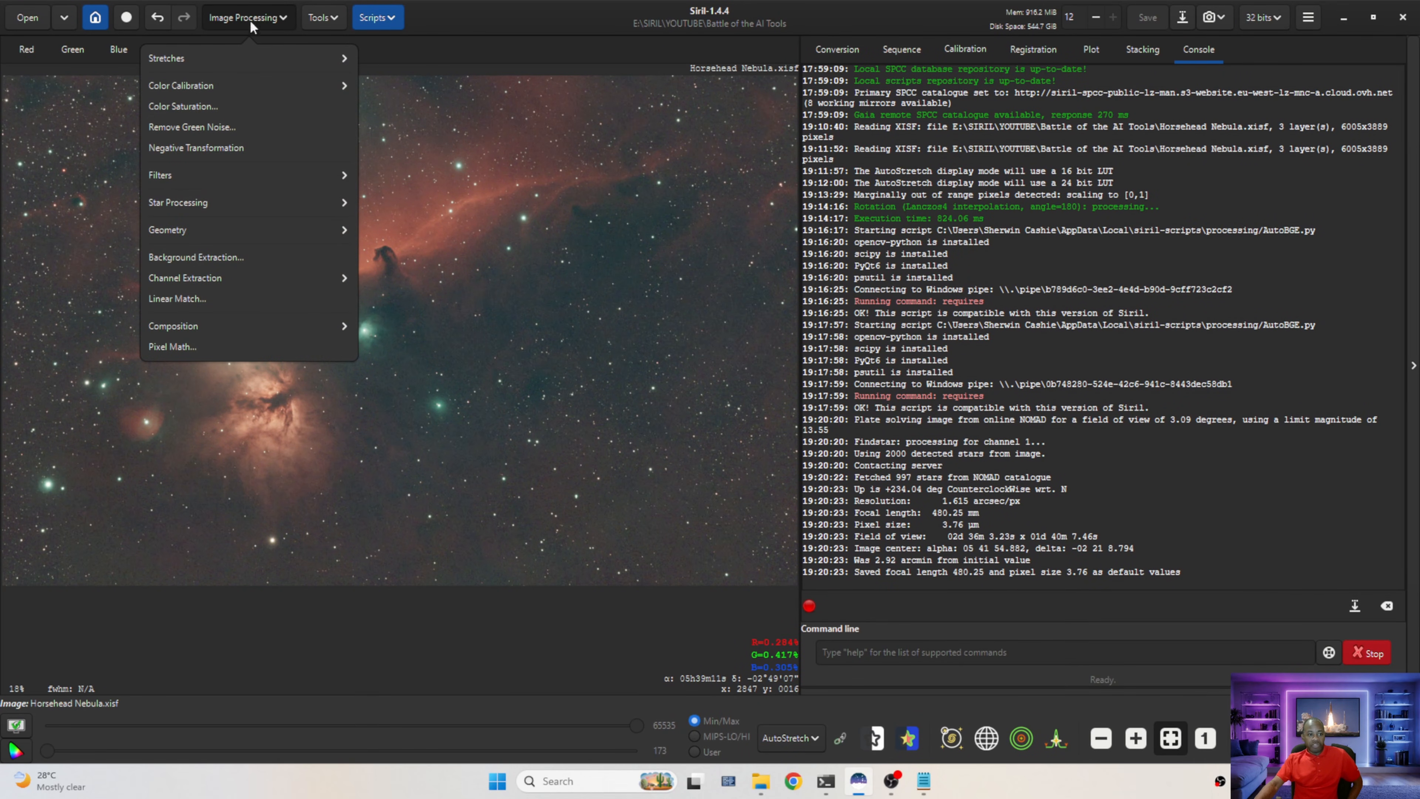
{"action": "left_click", "coordinate": [195, 85]}
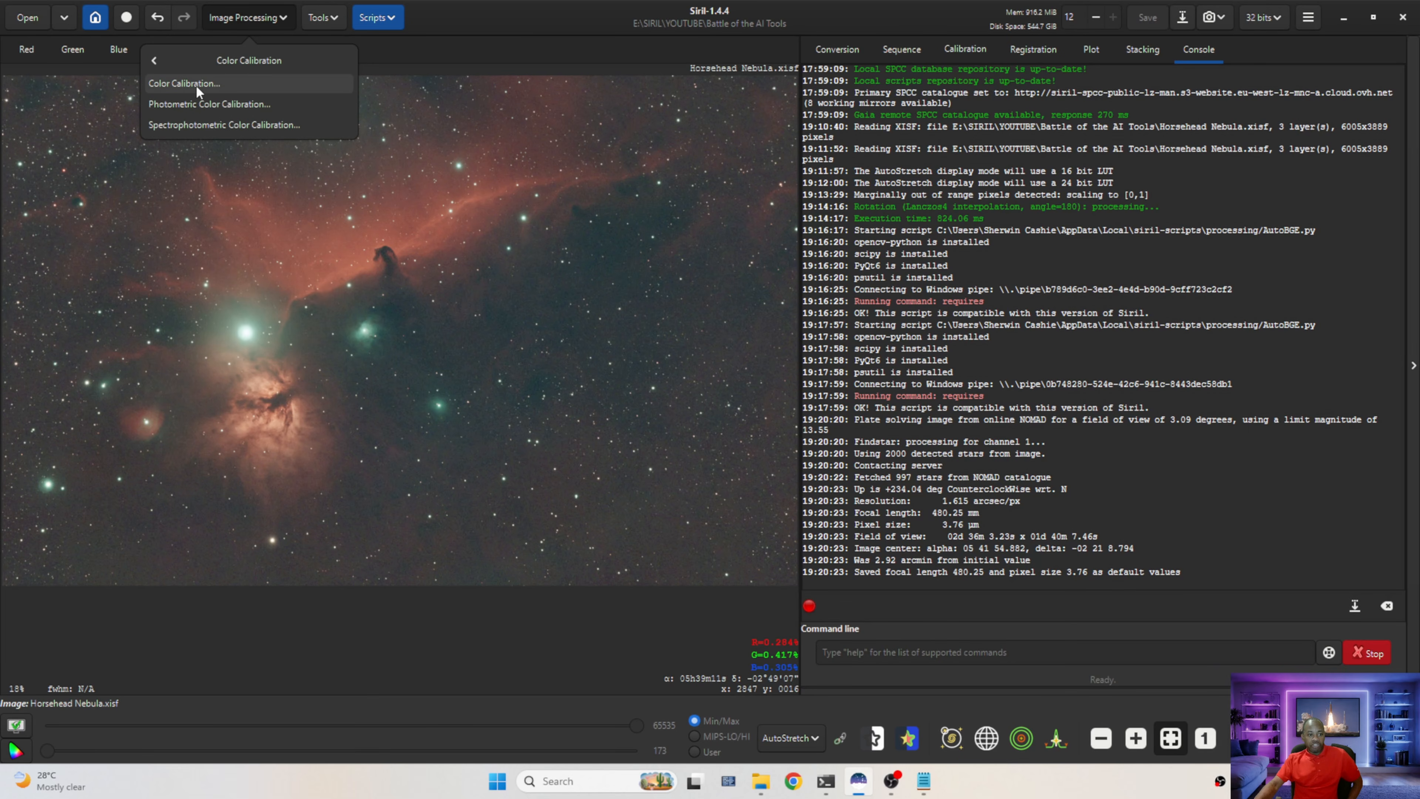
{"action": "left_click", "coordinate": [227, 125]}
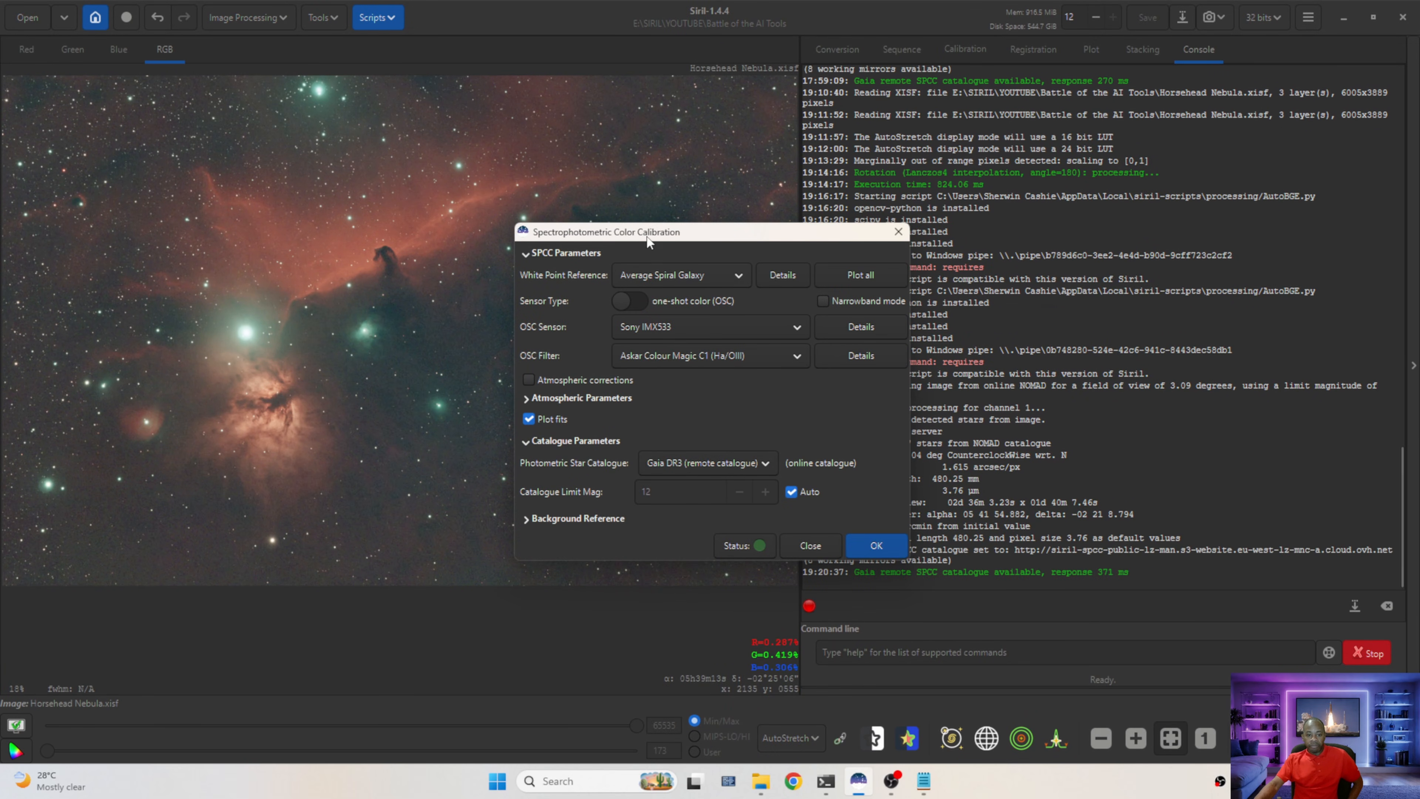
{"action": "left_click_drag", "start_coordinate": [648, 232], "coordinate": [803, 238]}
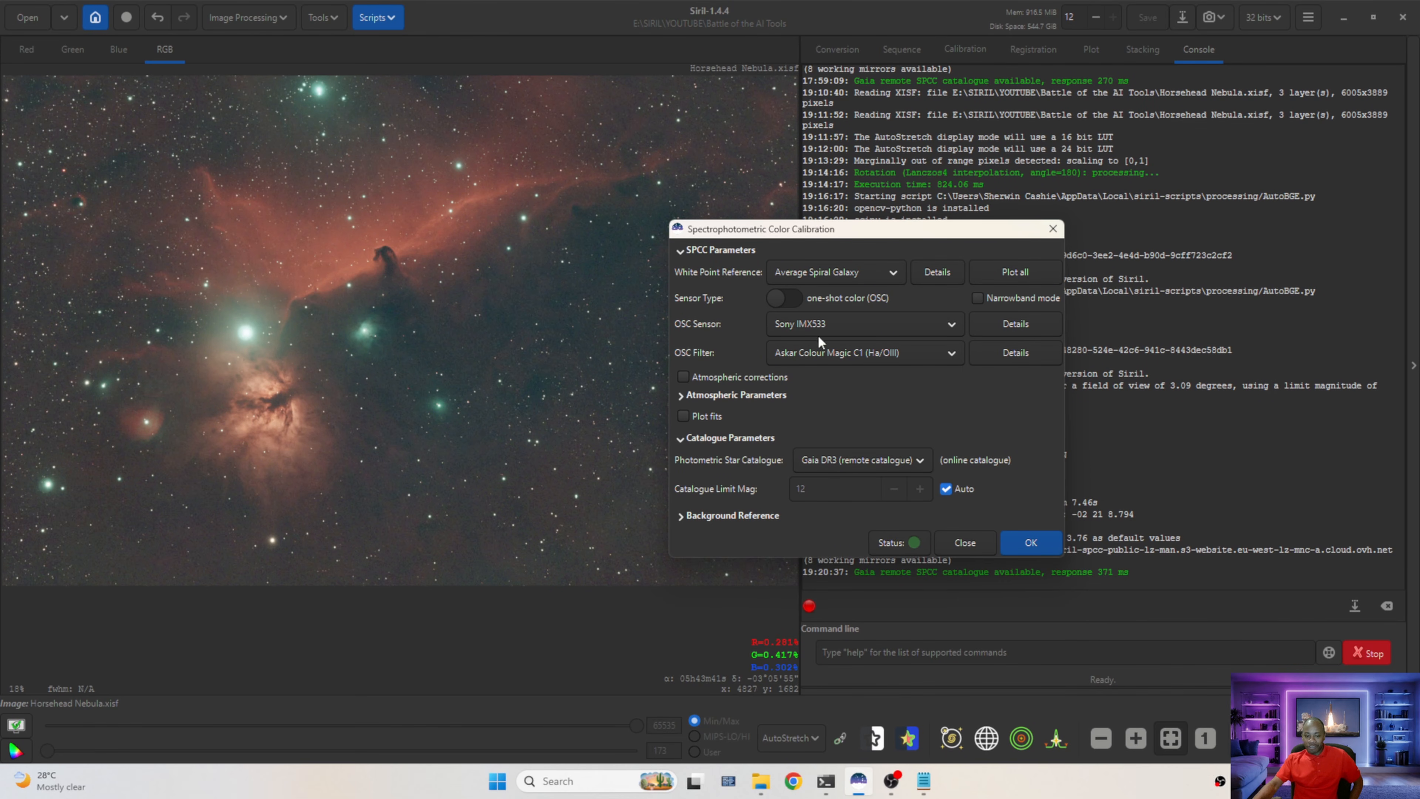
{"action": "left_click", "coordinate": [1031, 544]}
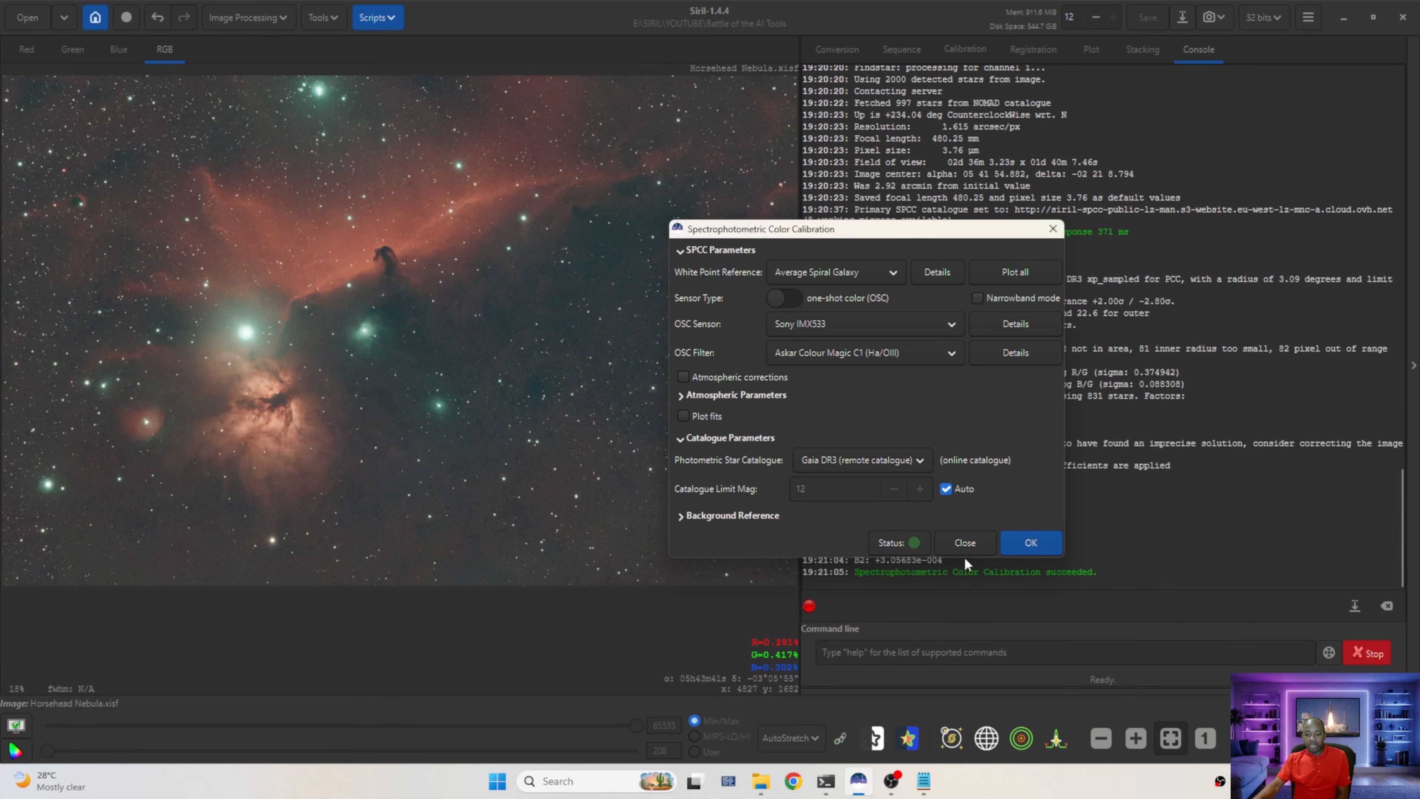
{"action": "left_click", "coordinate": [964, 540]}
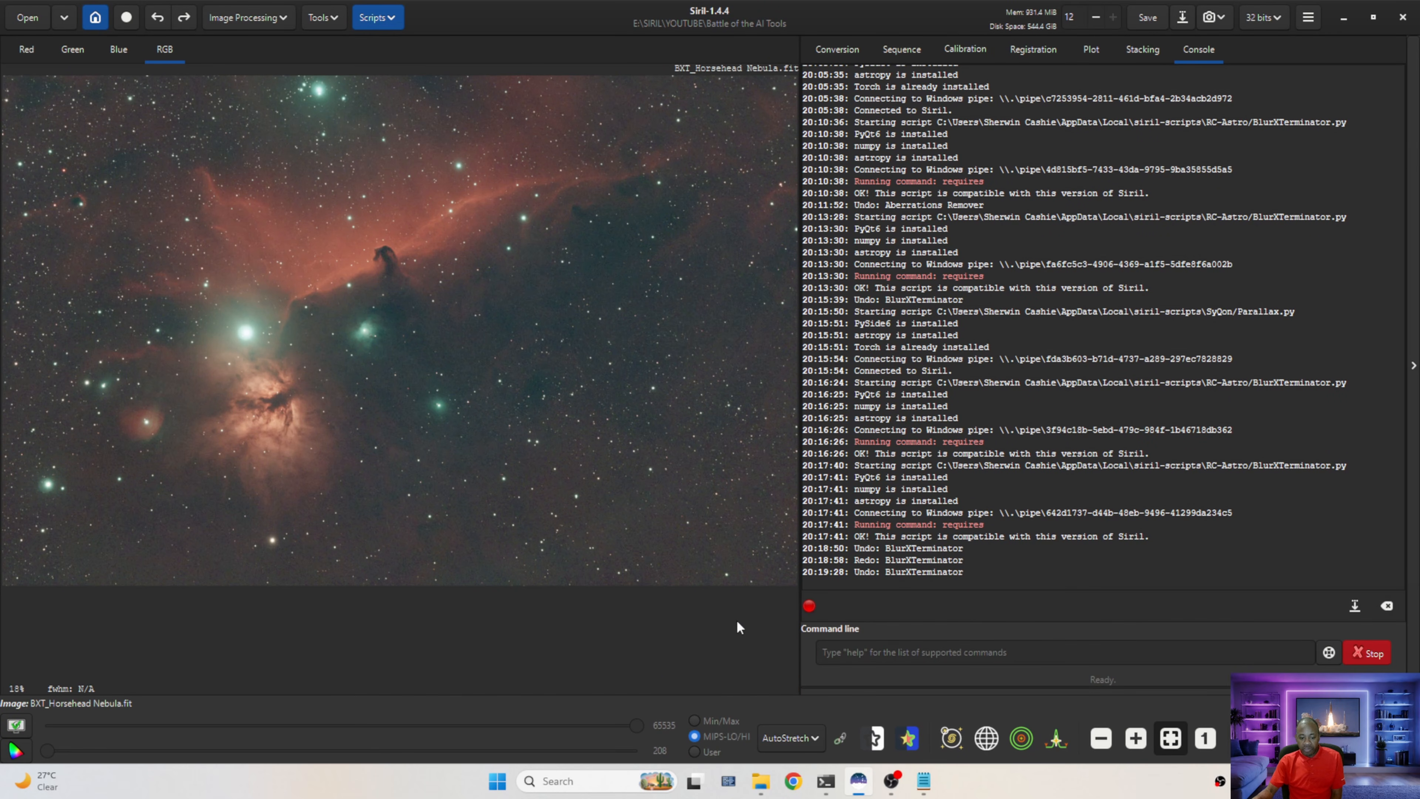
Toggle the preview stretch back to linked colour channels
{"action": "left_click", "coordinate": [841, 740]}
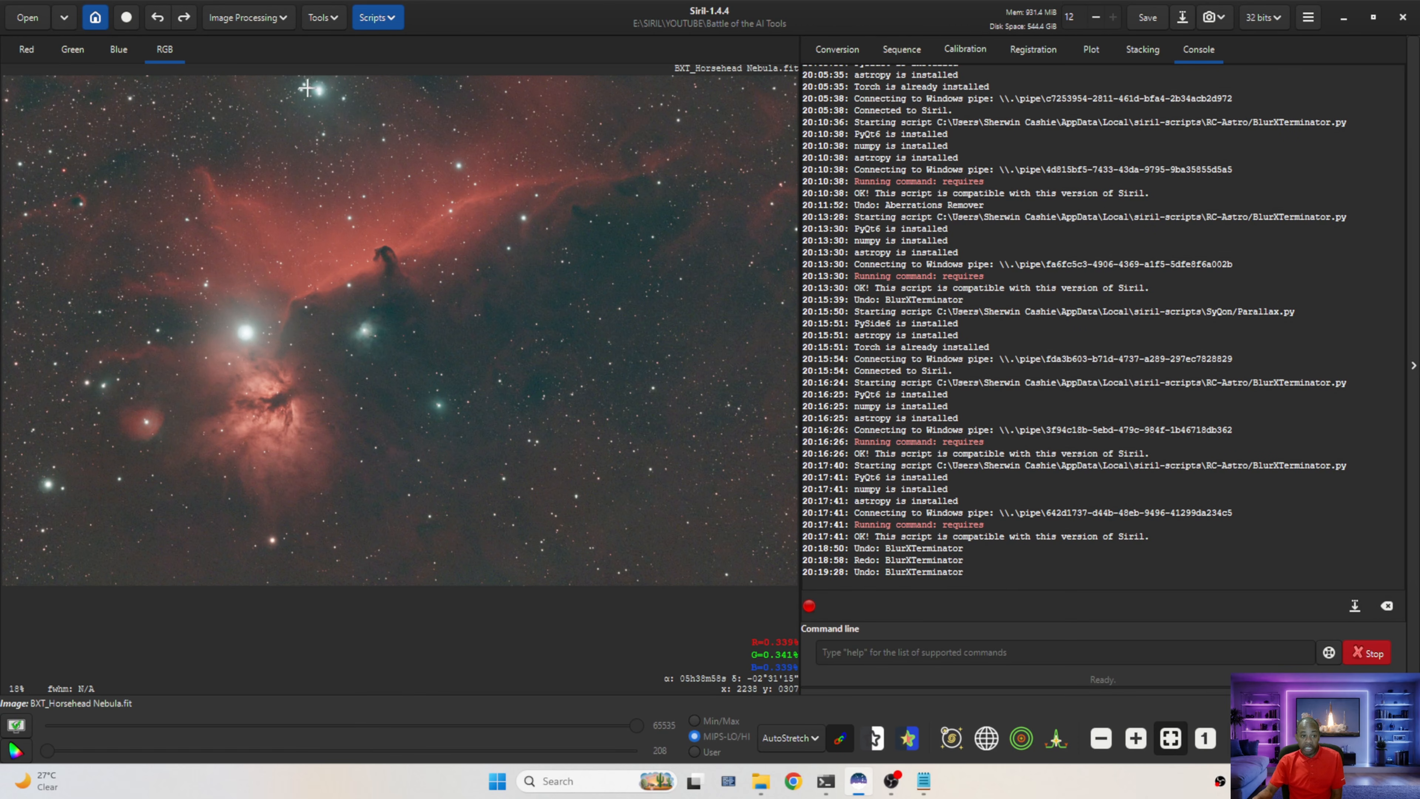
Run the RC-Astro BlurXTerminator script on the loaded image with Correct Only enabled, then close the dialog
{"action": "left_click", "coordinate": [377, 20]}
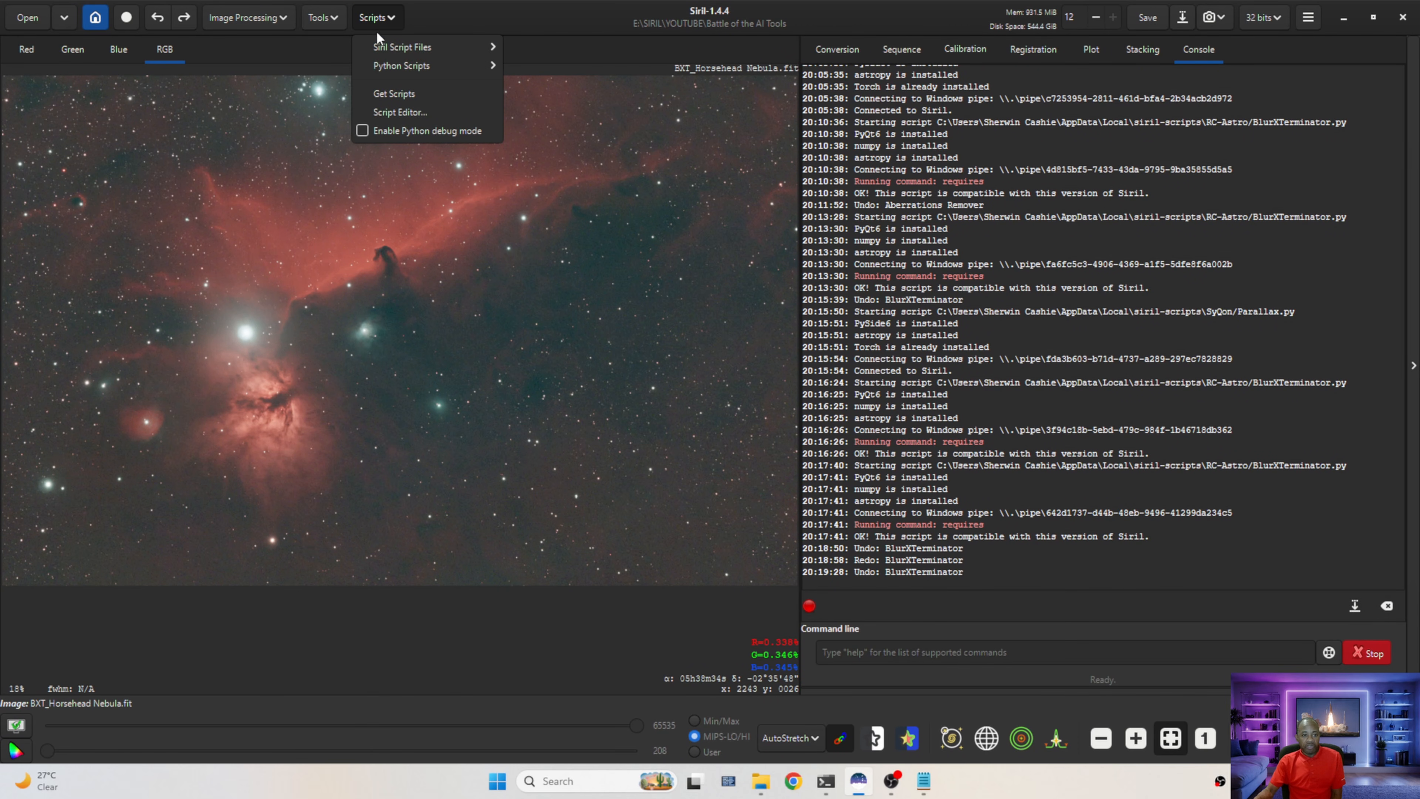
{"action": "mouse_move", "coordinate": [425, 65]}
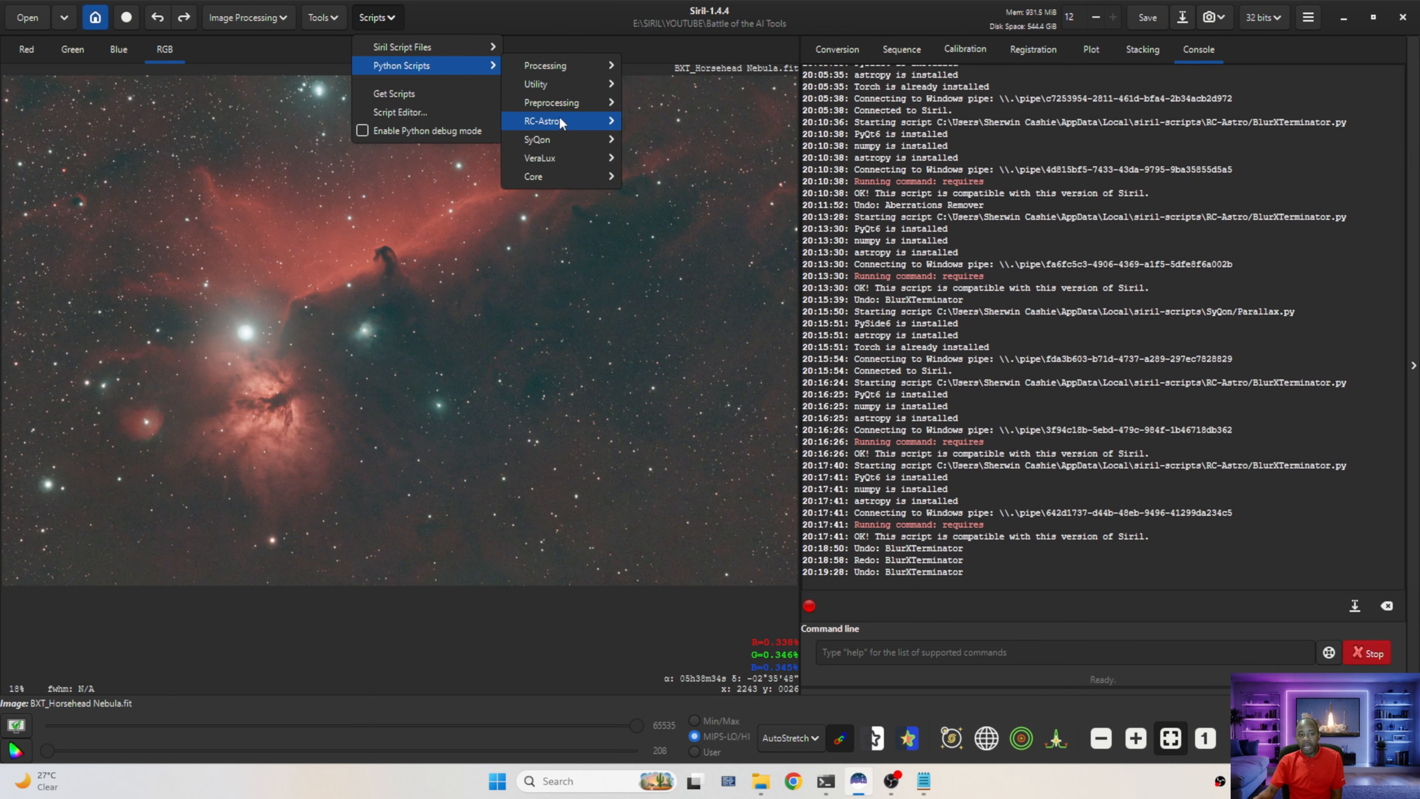
{"action": "mouse_move", "coordinate": [561, 123]}
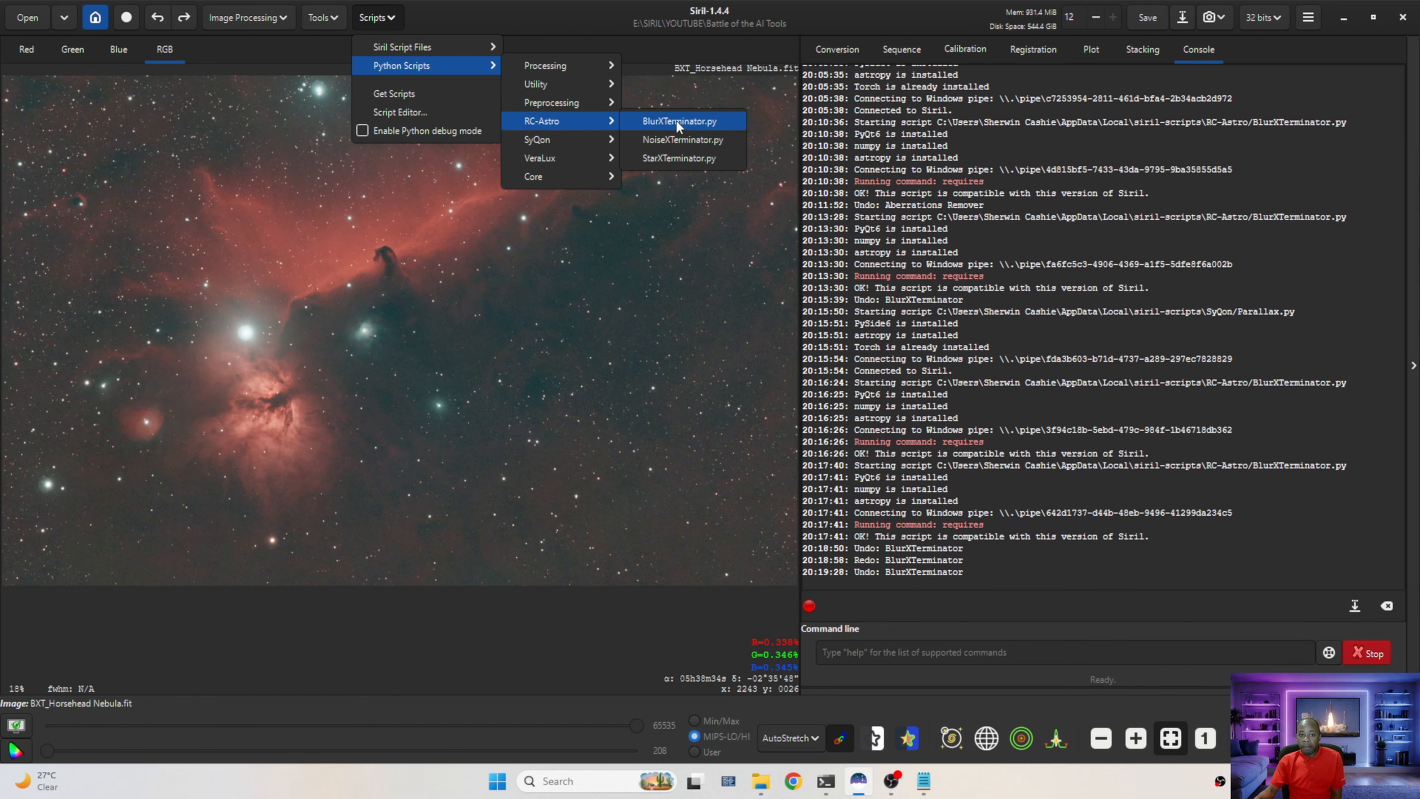
{"action": "left_click", "coordinate": [699, 124]}
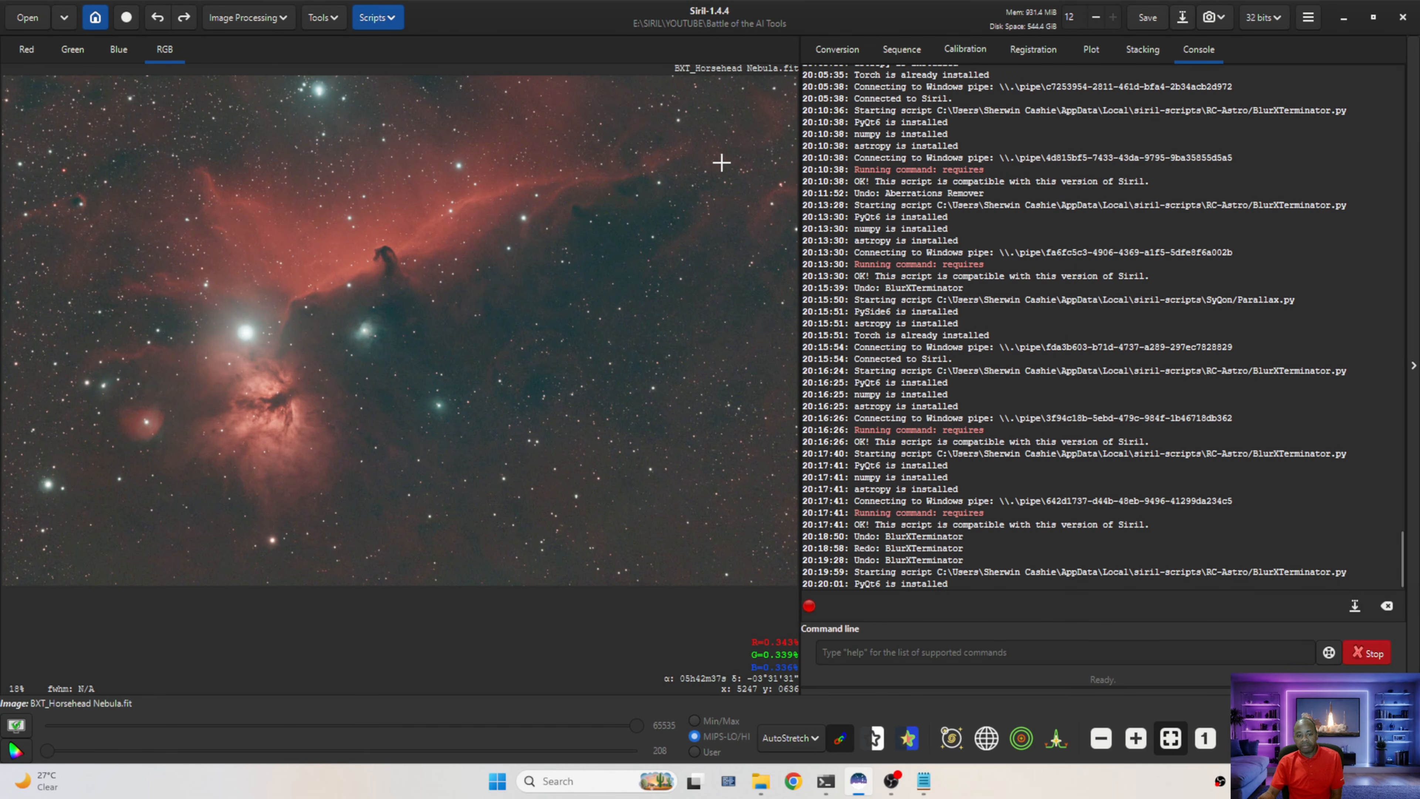
{"action": "left_click_drag", "start_coordinate": [612, 196], "coordinate": [984, 140]}
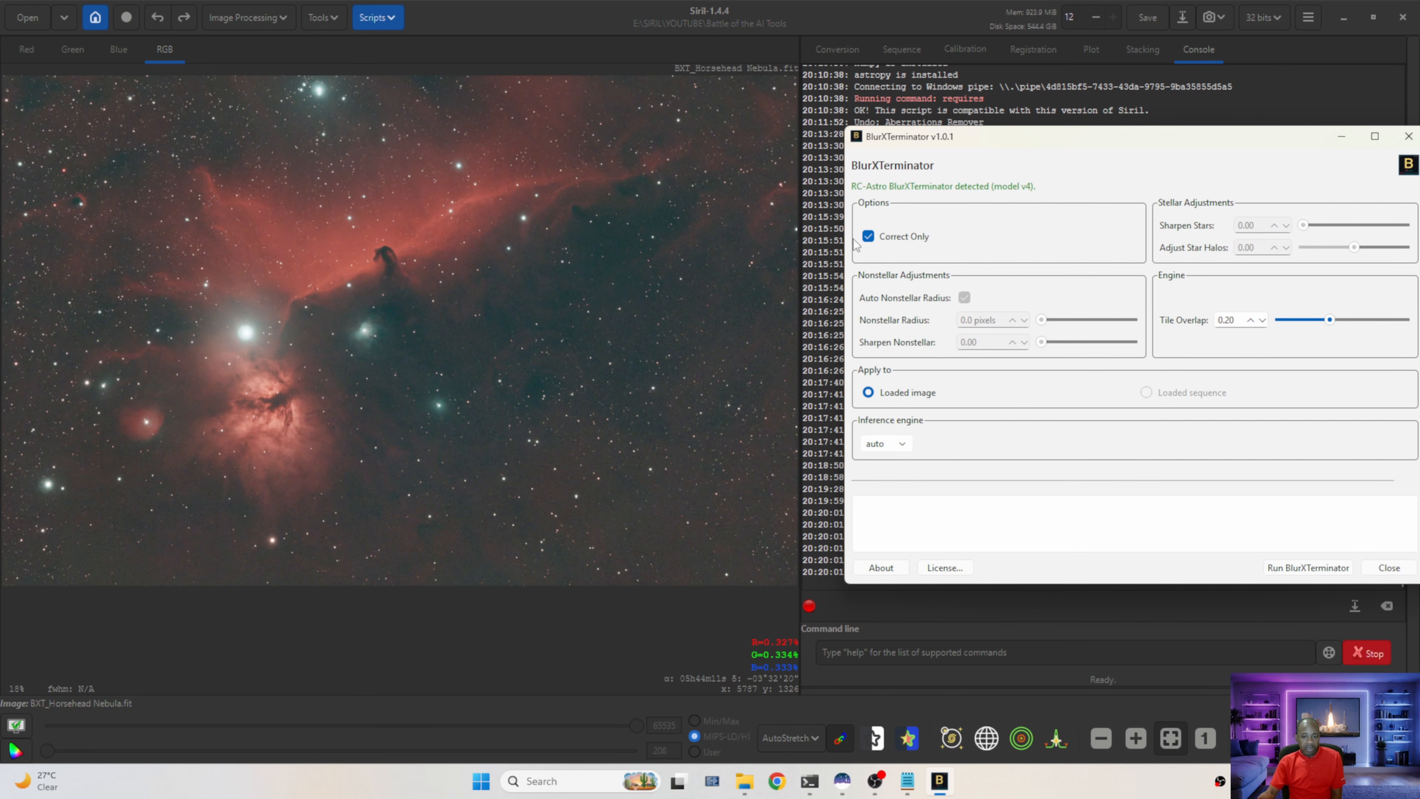
{"action": "left_click", "coordinate": [881, 242]}
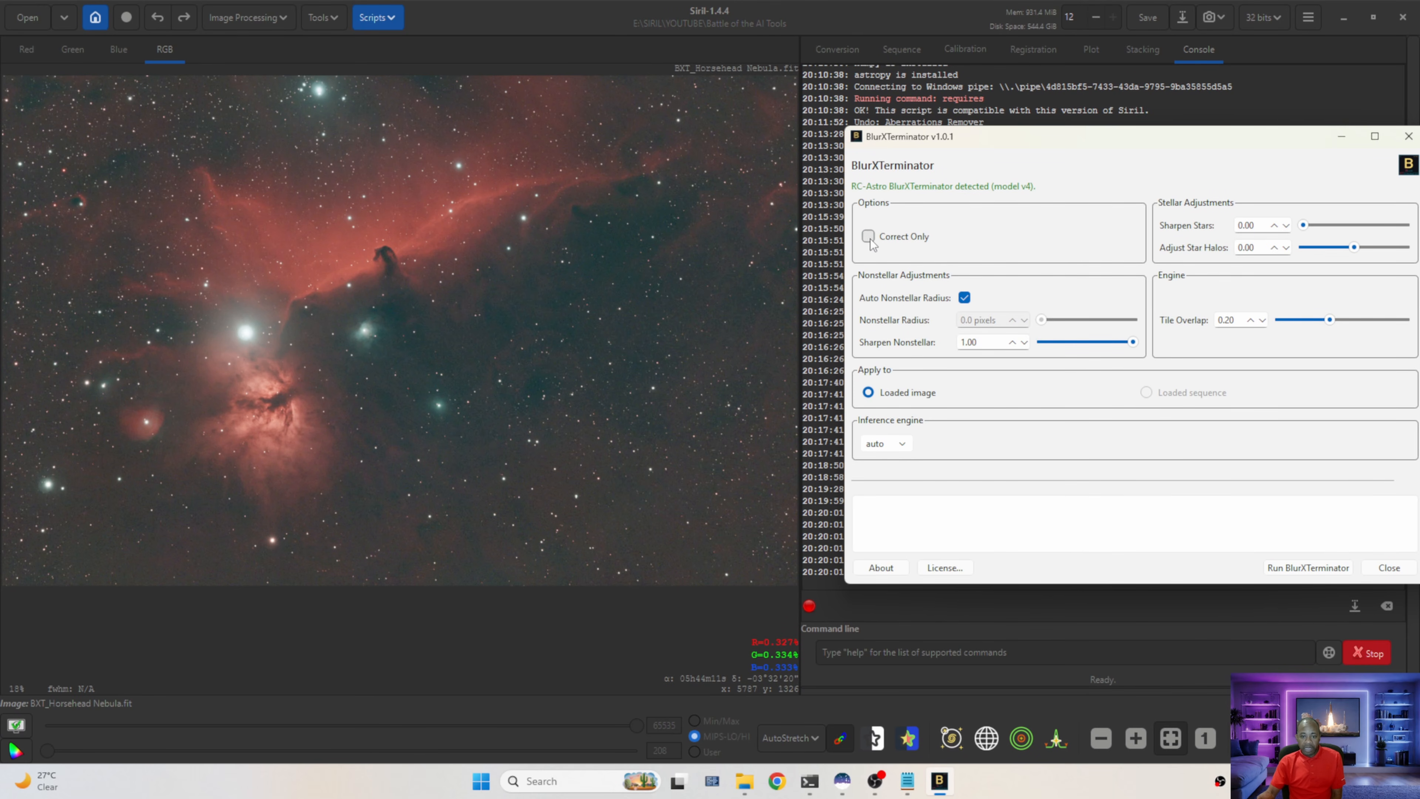
{"action": "left_click", "coordinate": [868, 238]}
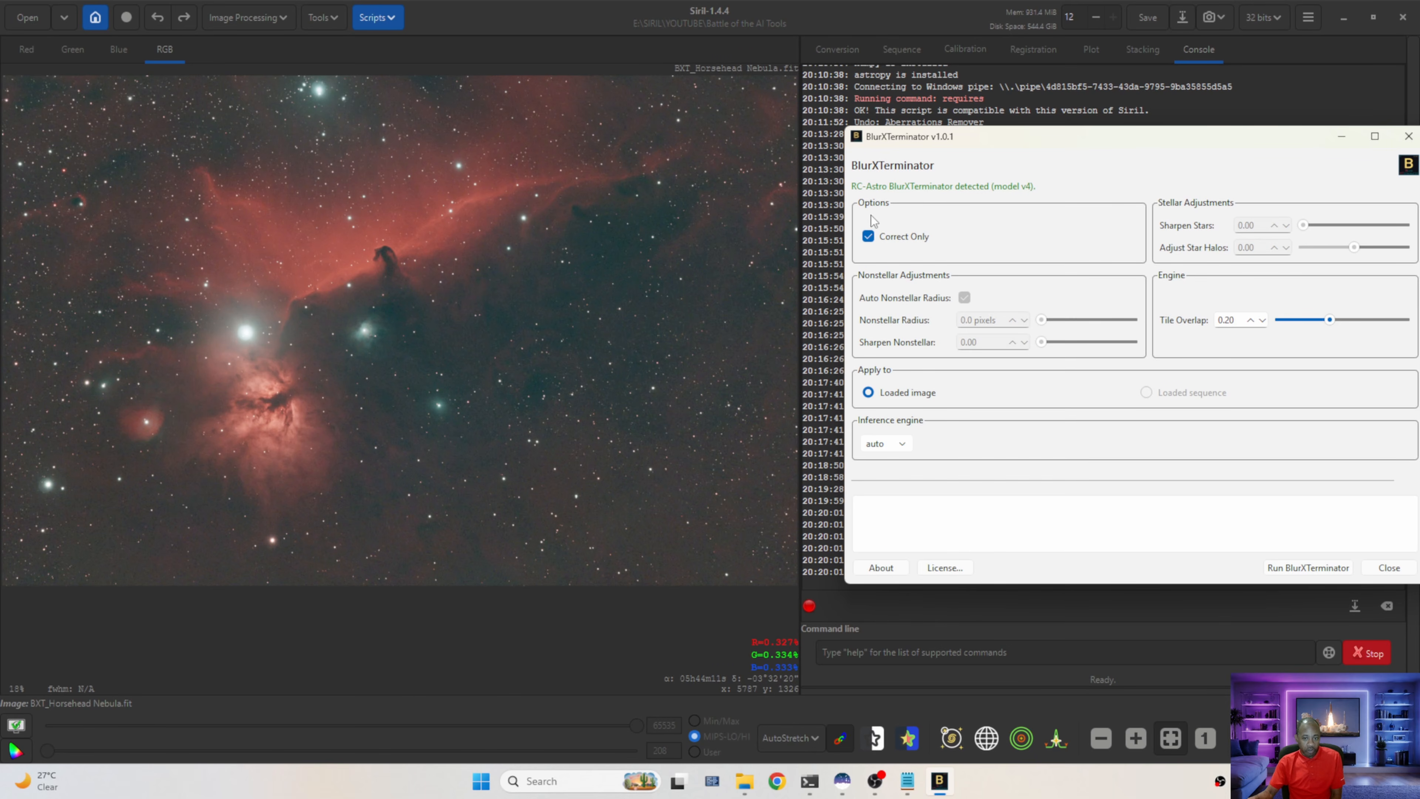
{"action": "left_click", "coordinate": [1306, 568]}
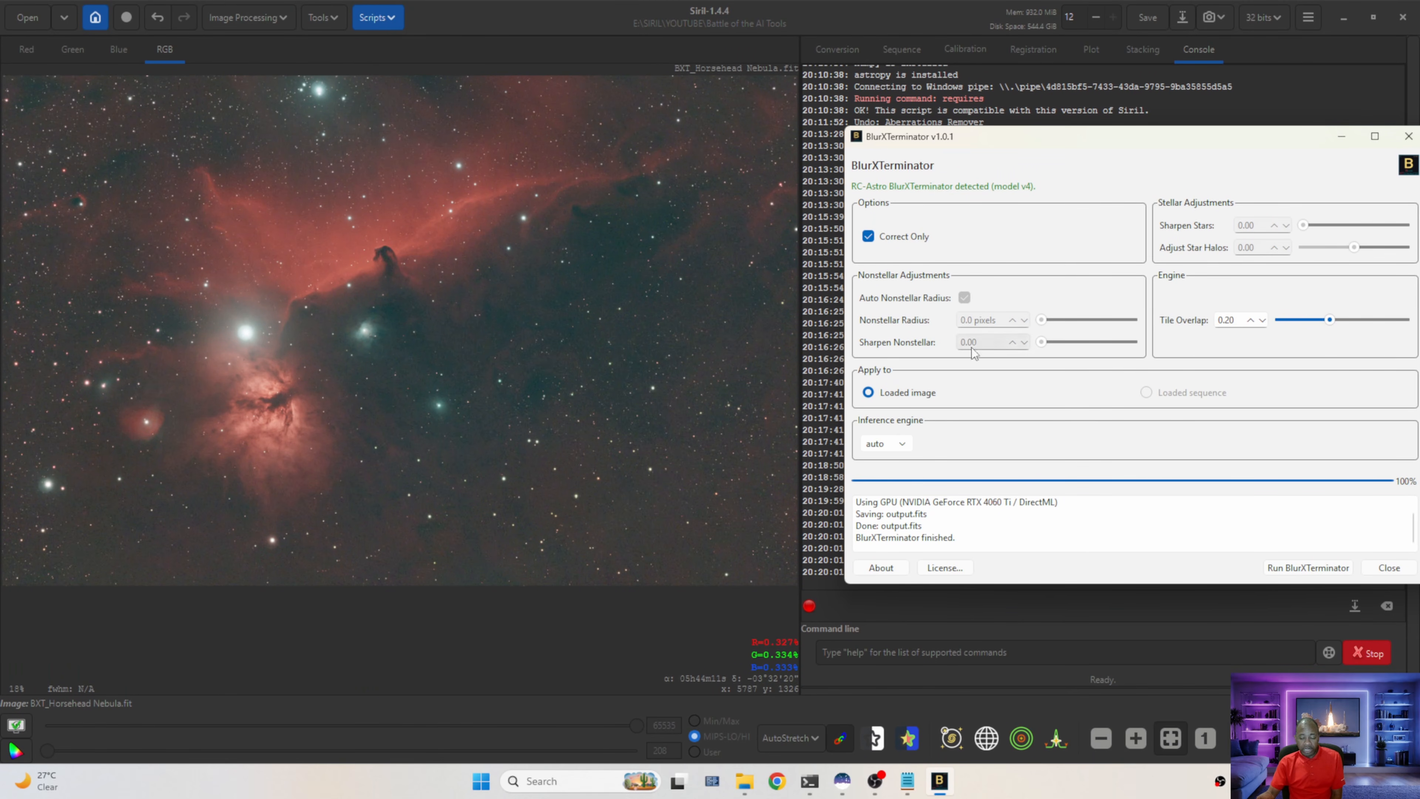
{"action": "left_click", "coordinate": [1389, 568]}
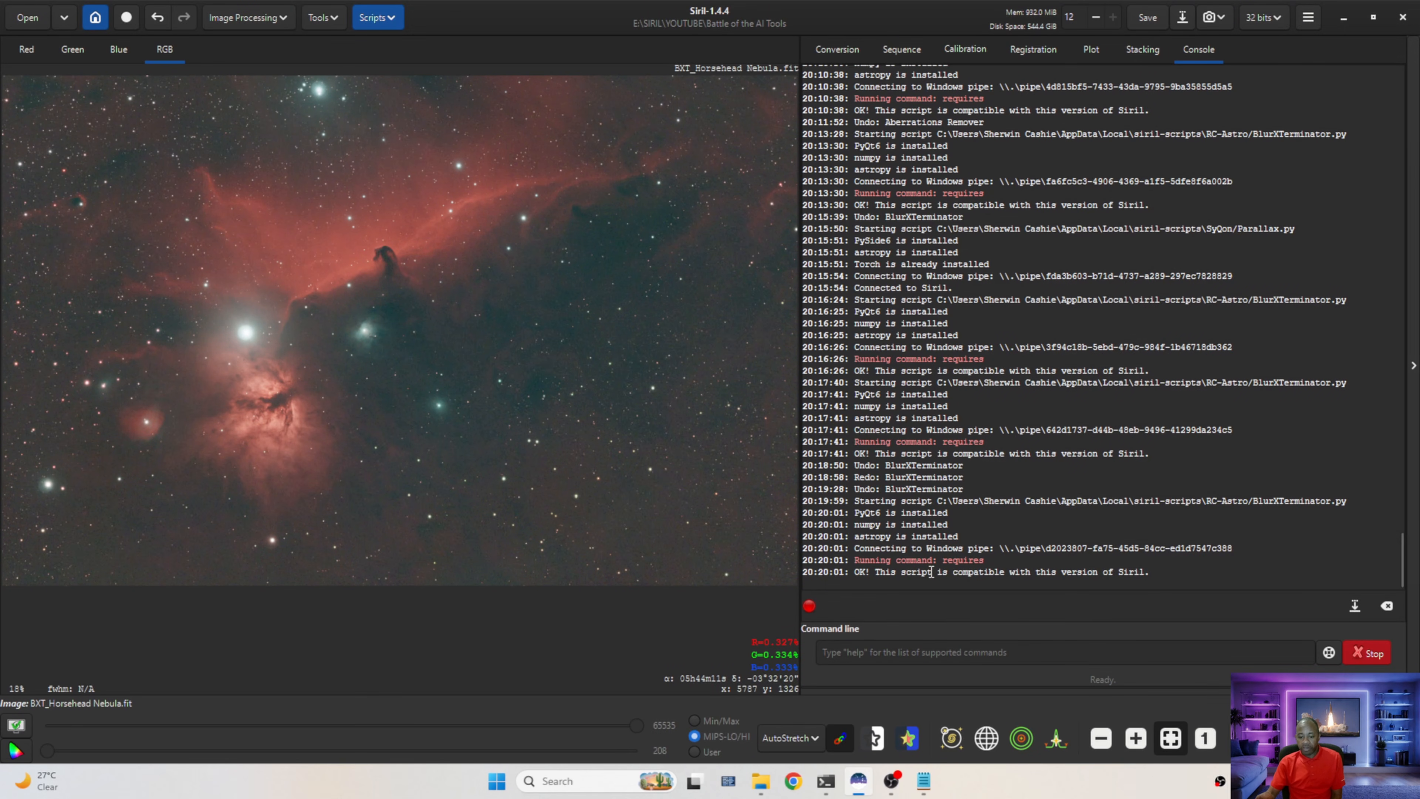
Zoom in on the image and toggle undo/redo to compare the correct-only BlurXTerminator result with the original
{"action": "scroll", "coordinate": [434, 239], "scroll_direction": "up", "scroll_amount": 6}
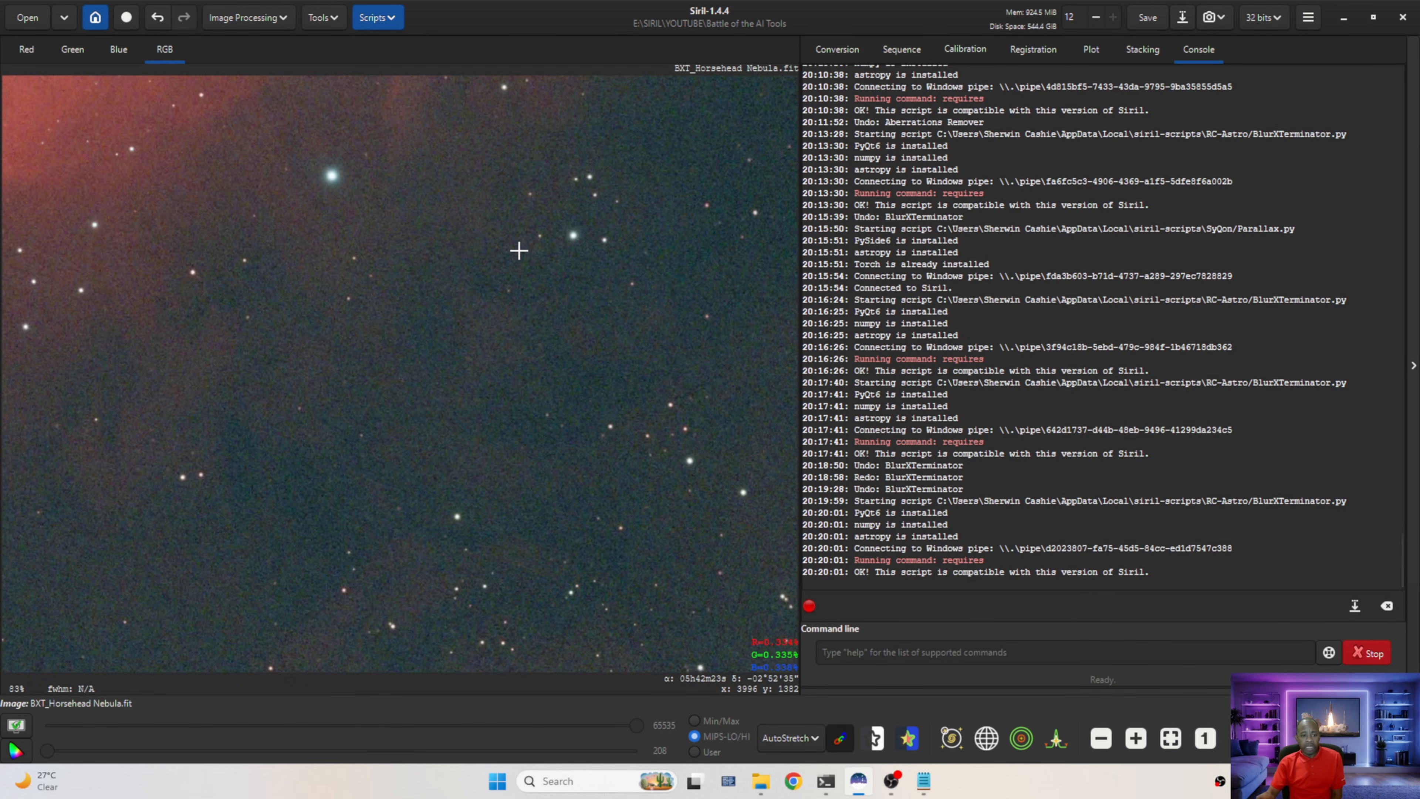
{"action": "scroll", "coordinate": [587, 222], "scroll_direction": "down", "scroll_amount": 5}
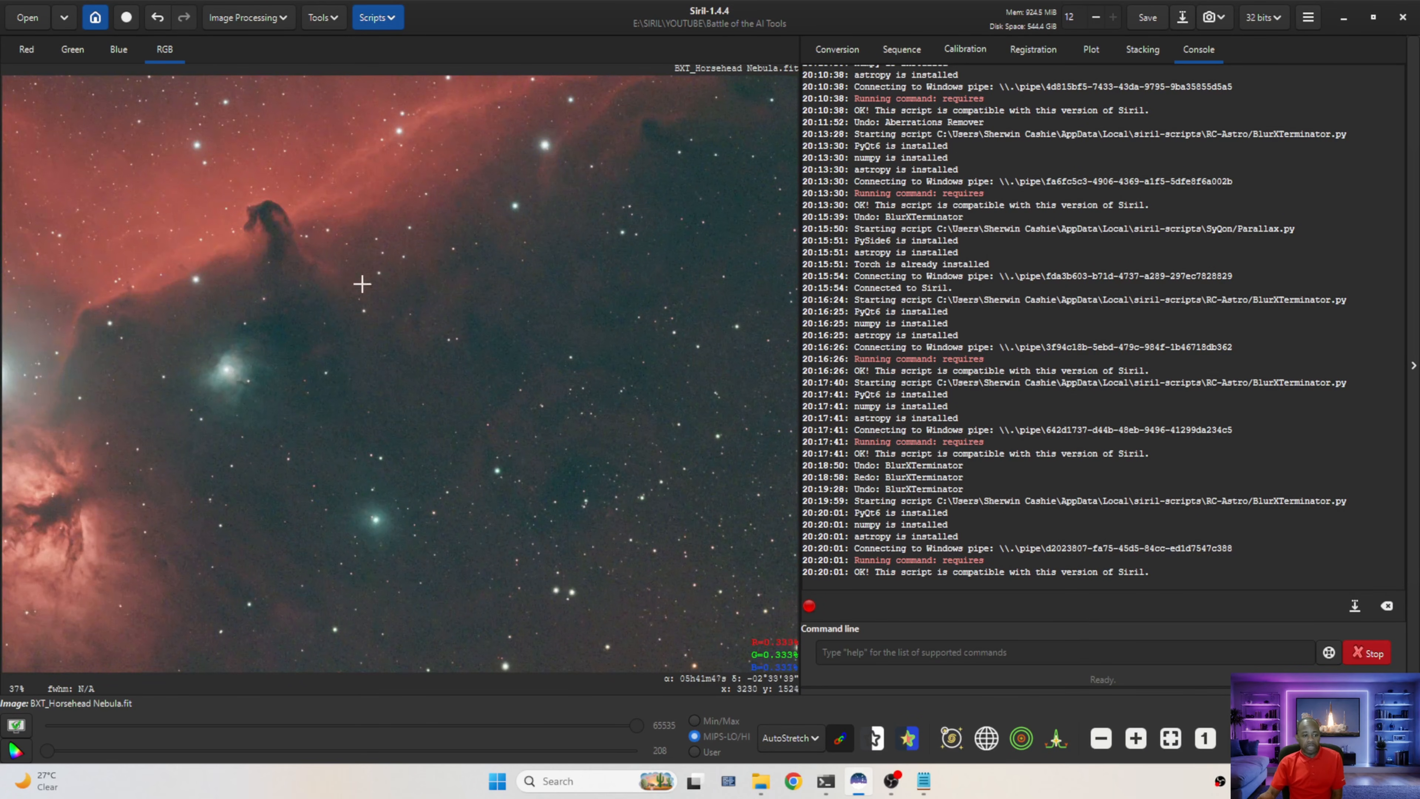
{"action": "scroll", "coordinate": [343, 402], "scroll_direction": "up", "scroll_amount": 6}
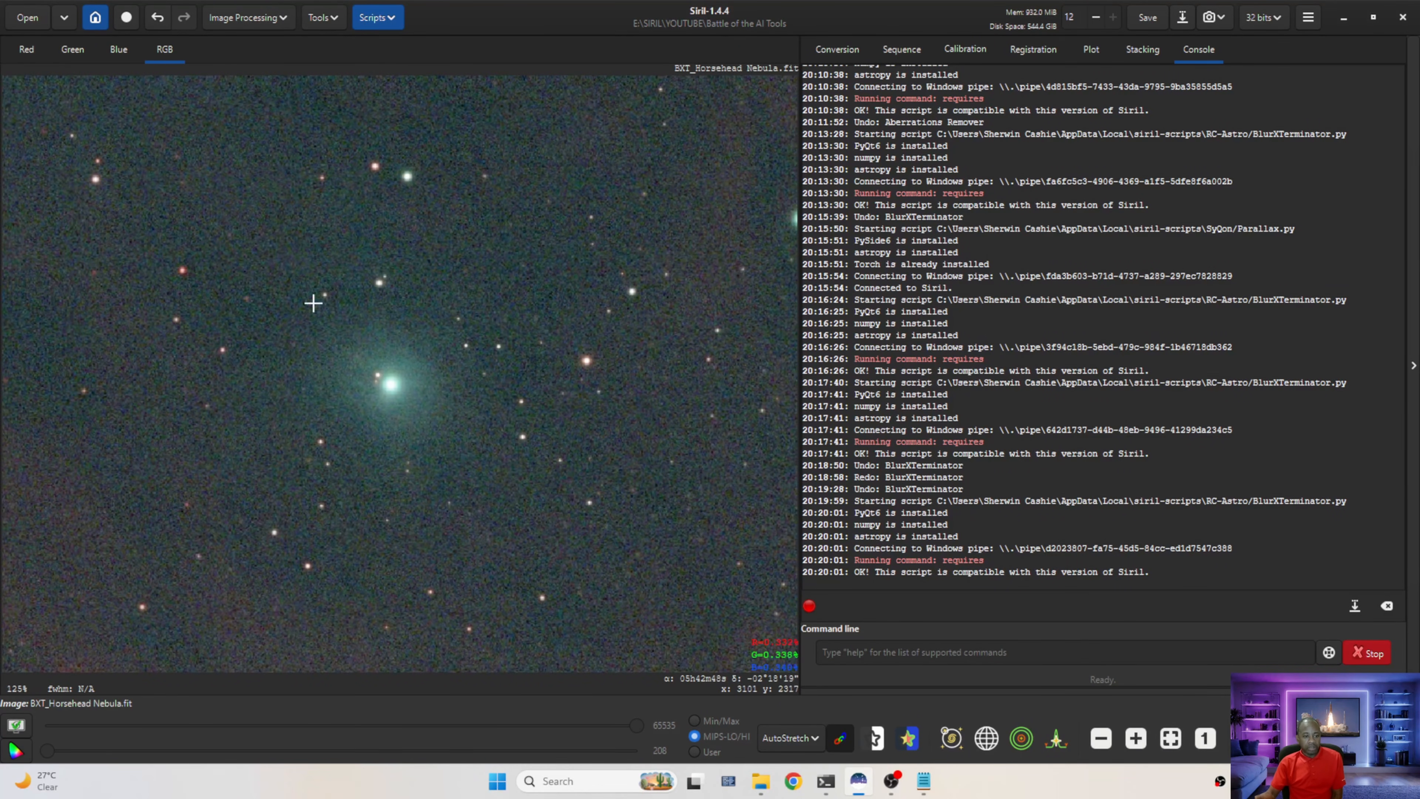
{"action": "left_click", "coordinate": [158, 21]}
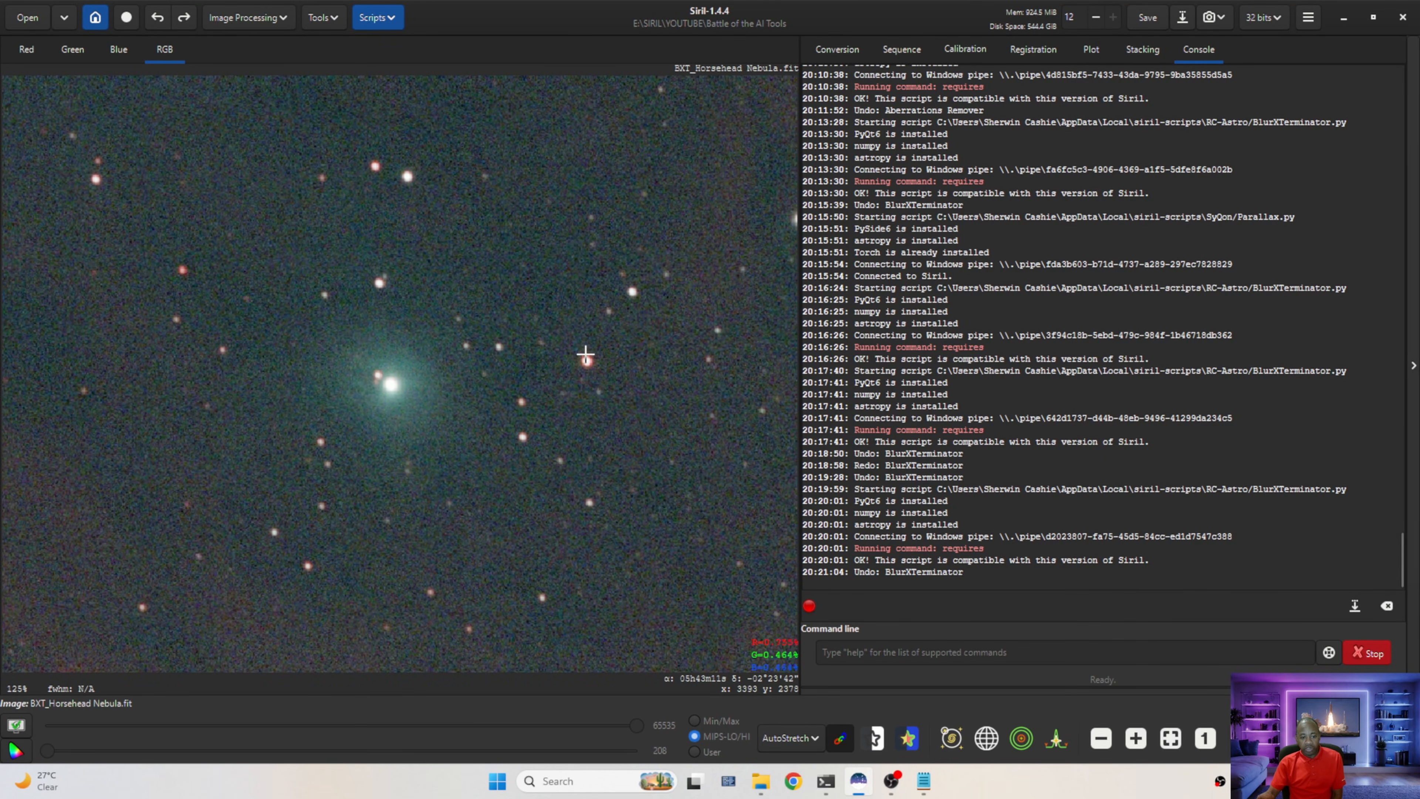
{"action": "left_click", "coordinate": [184, 18]}
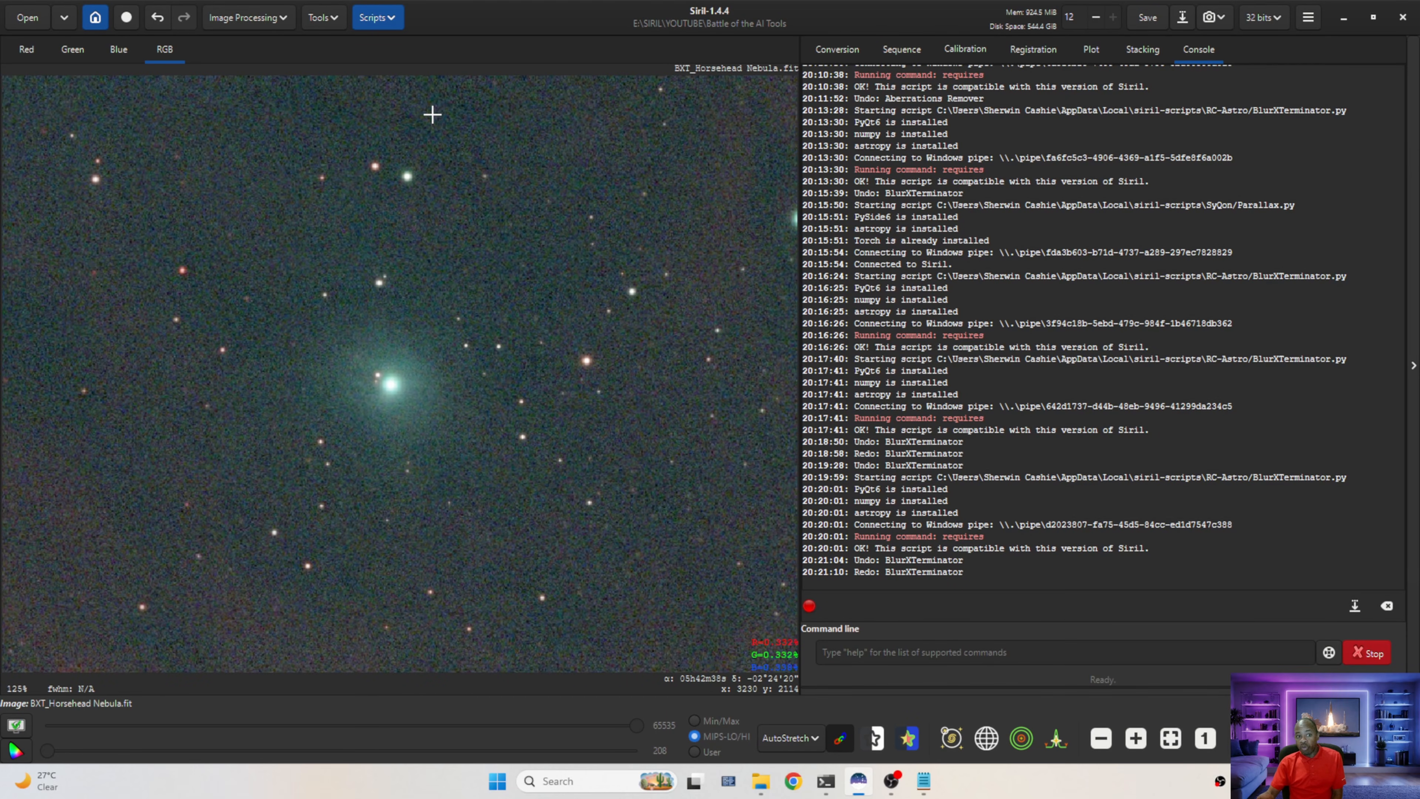
Run BlurXTerminator again with Correct Only disabled, auto nonstellar radius and Sharpen Nonstellar at 1.00
{"action": "left_click", "coordinate": [371, 20]}
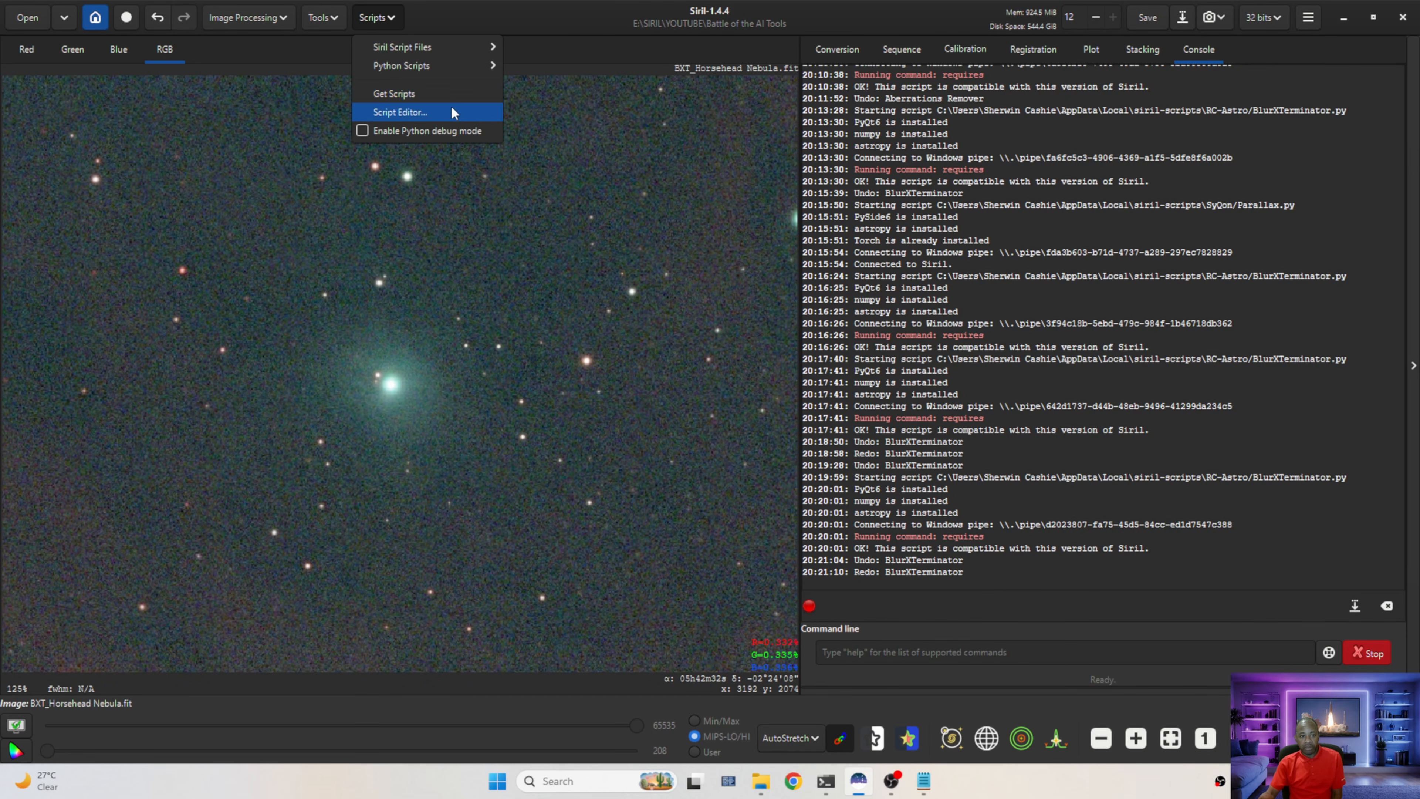
{"action": "mouse_move", "coordinate": [458, 67]}
{"action": "mouse_move", "coordinate": [577, 140]}
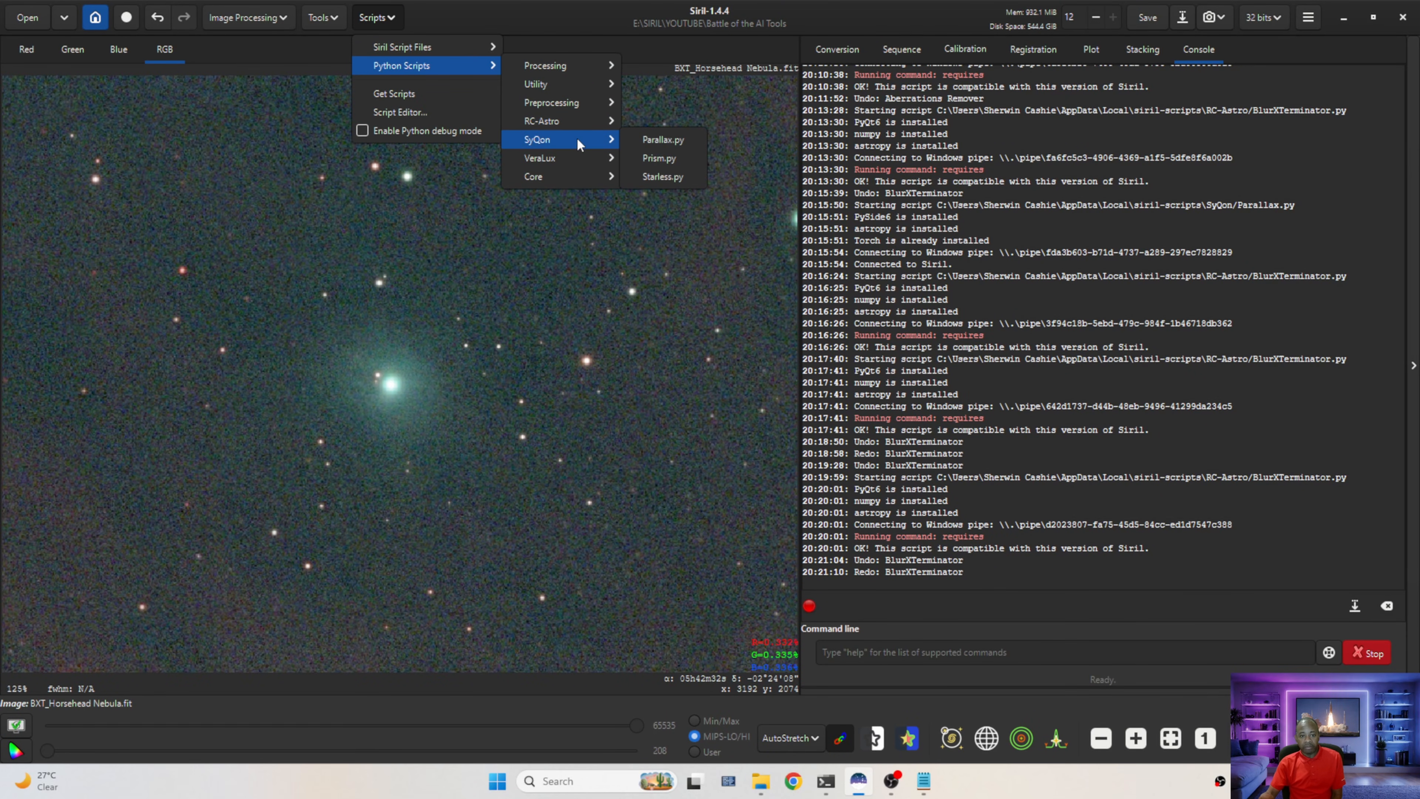
{"action": "left_click", "coordinate": [670, 122]}
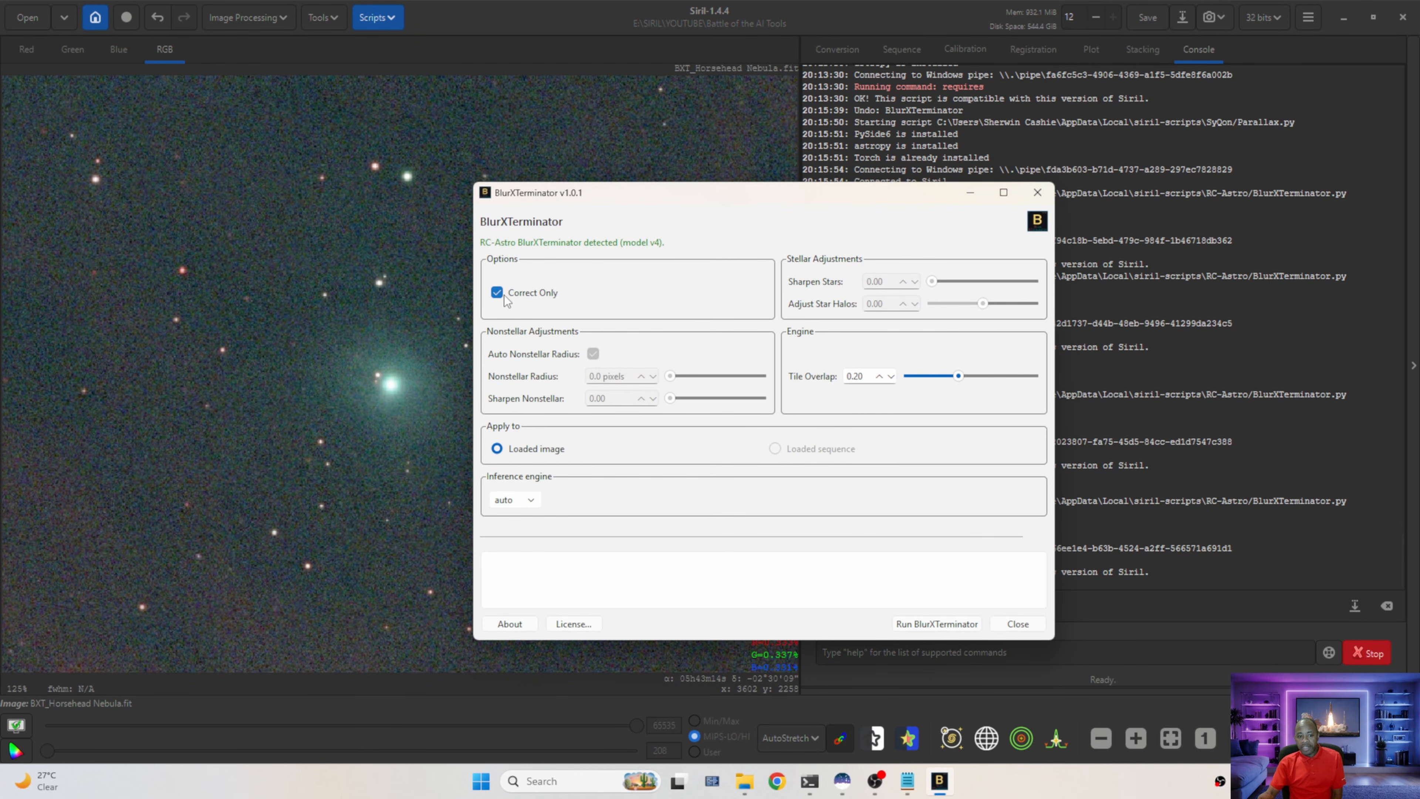
{"action": "left_click", "coordinate": [498, 293]}
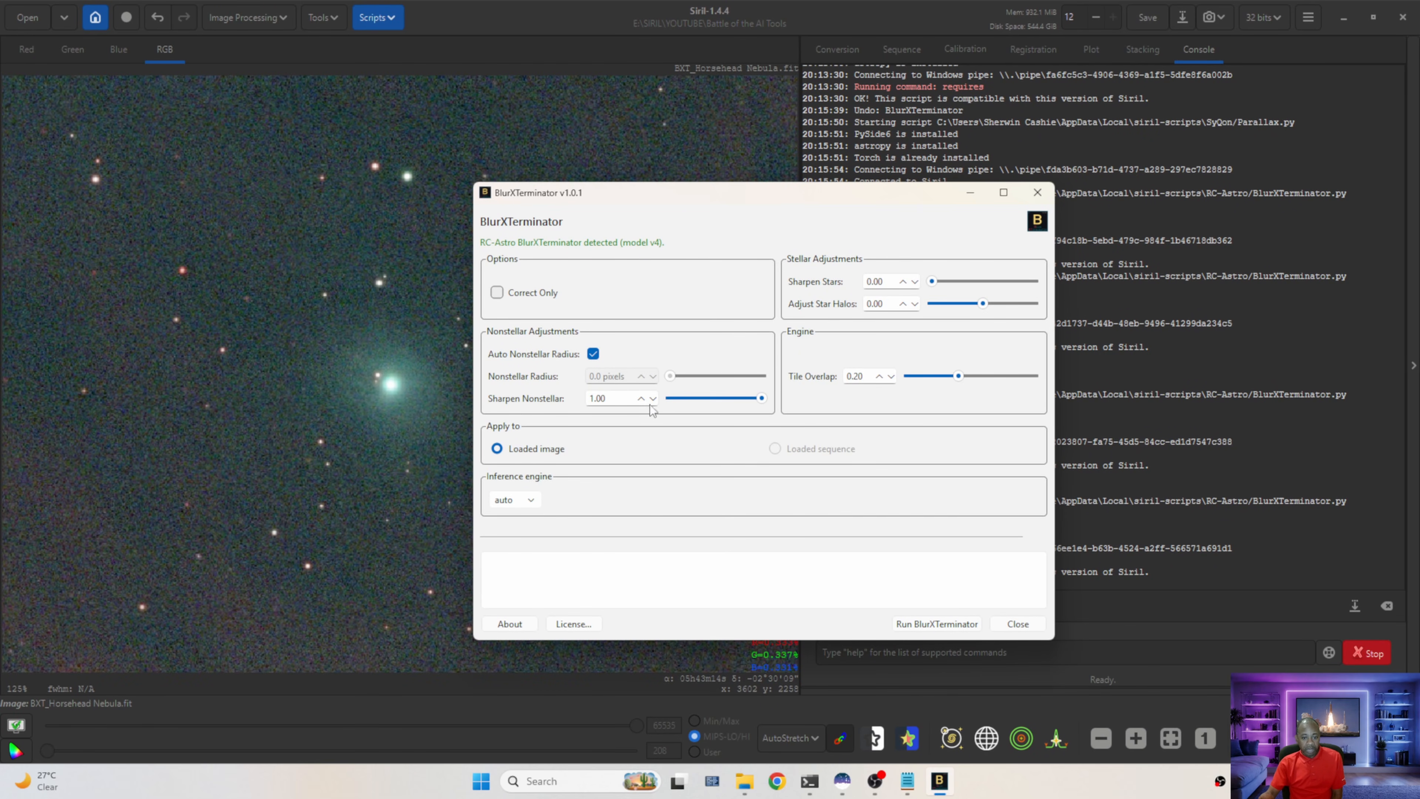
{"action": "left_click", "coordinate": [925, 624]}
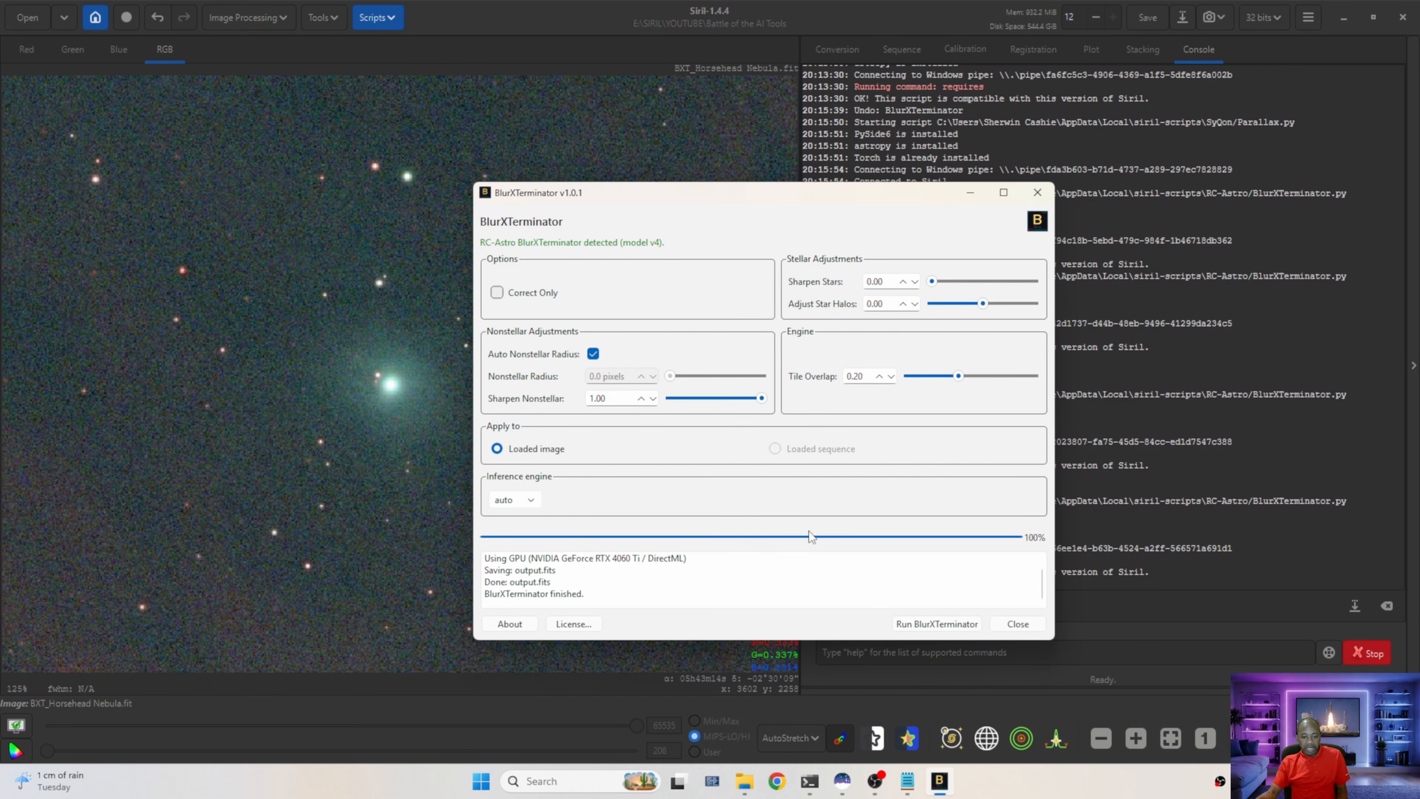
{"action": "left_click", "coordinate": [1016, 624]}
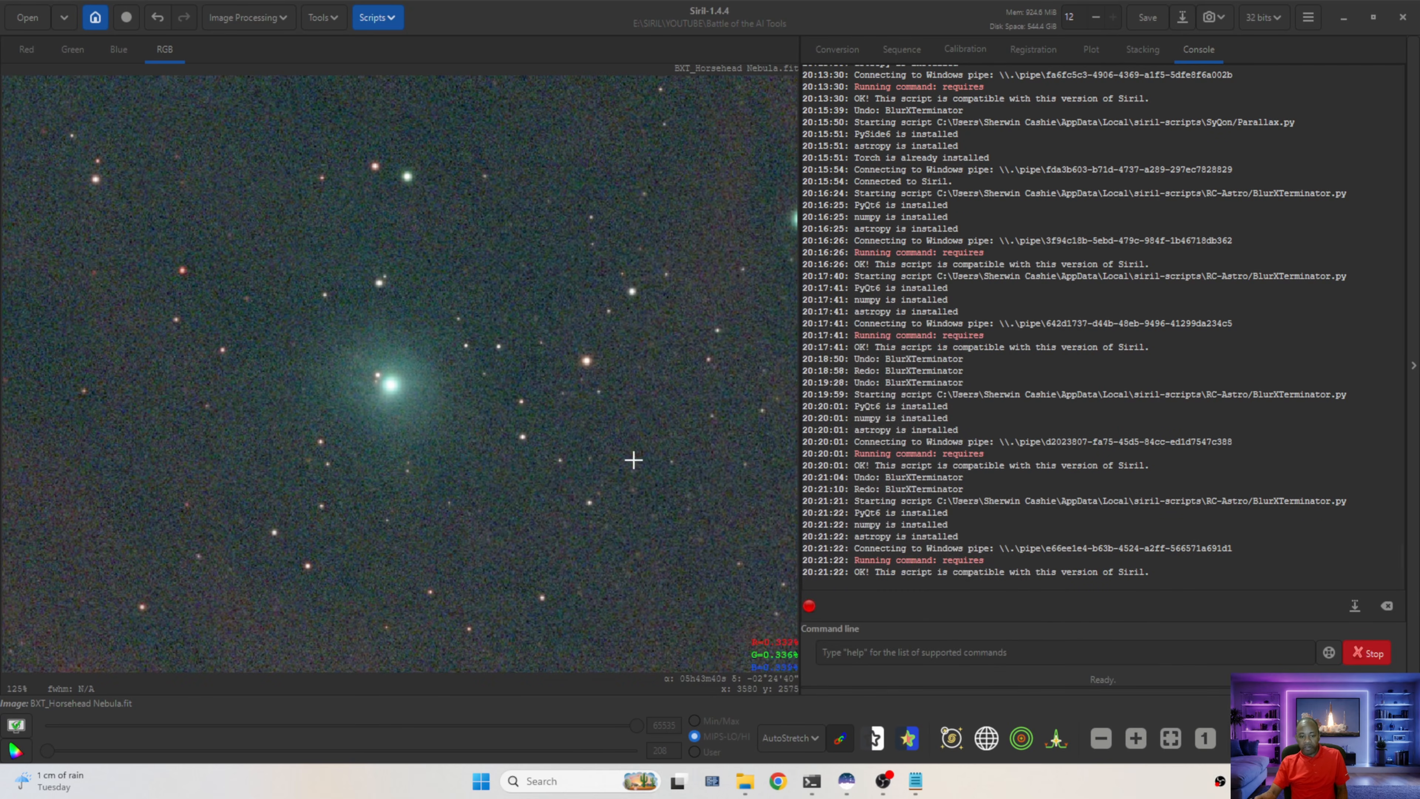
Zoom into the Horsehead and toggle undo/redo to compare the sharpened and unsharpened versions
{"action": "scroll", "coordinate": [415, 344], "scroll_direction": "down", "scroll_amount": 6}
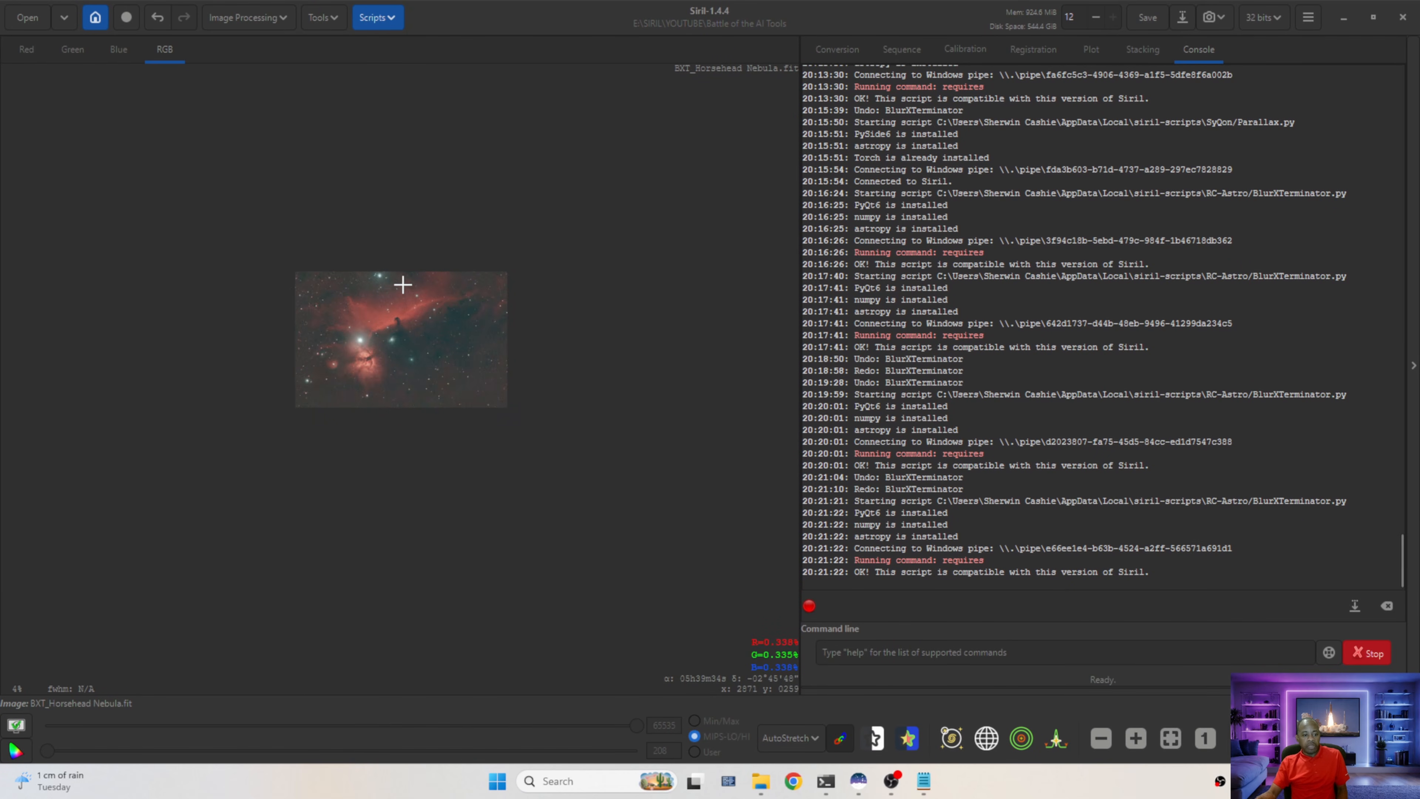
{"action": "scroll", "coordinate": [403, 286], "scroll_direction": "up", "scroll_amount": 7}
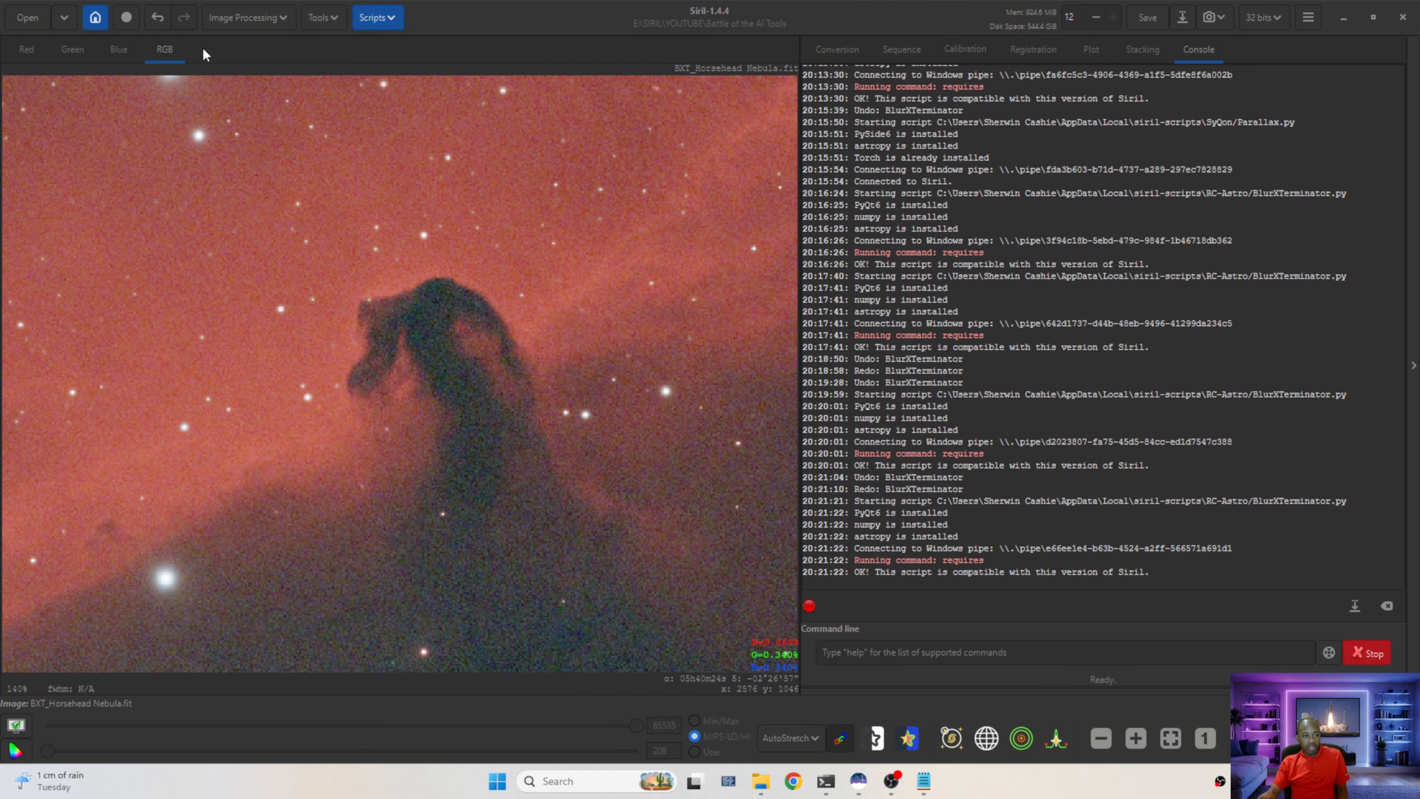
{"action": "left_click", "coordinate": [455, 9]}
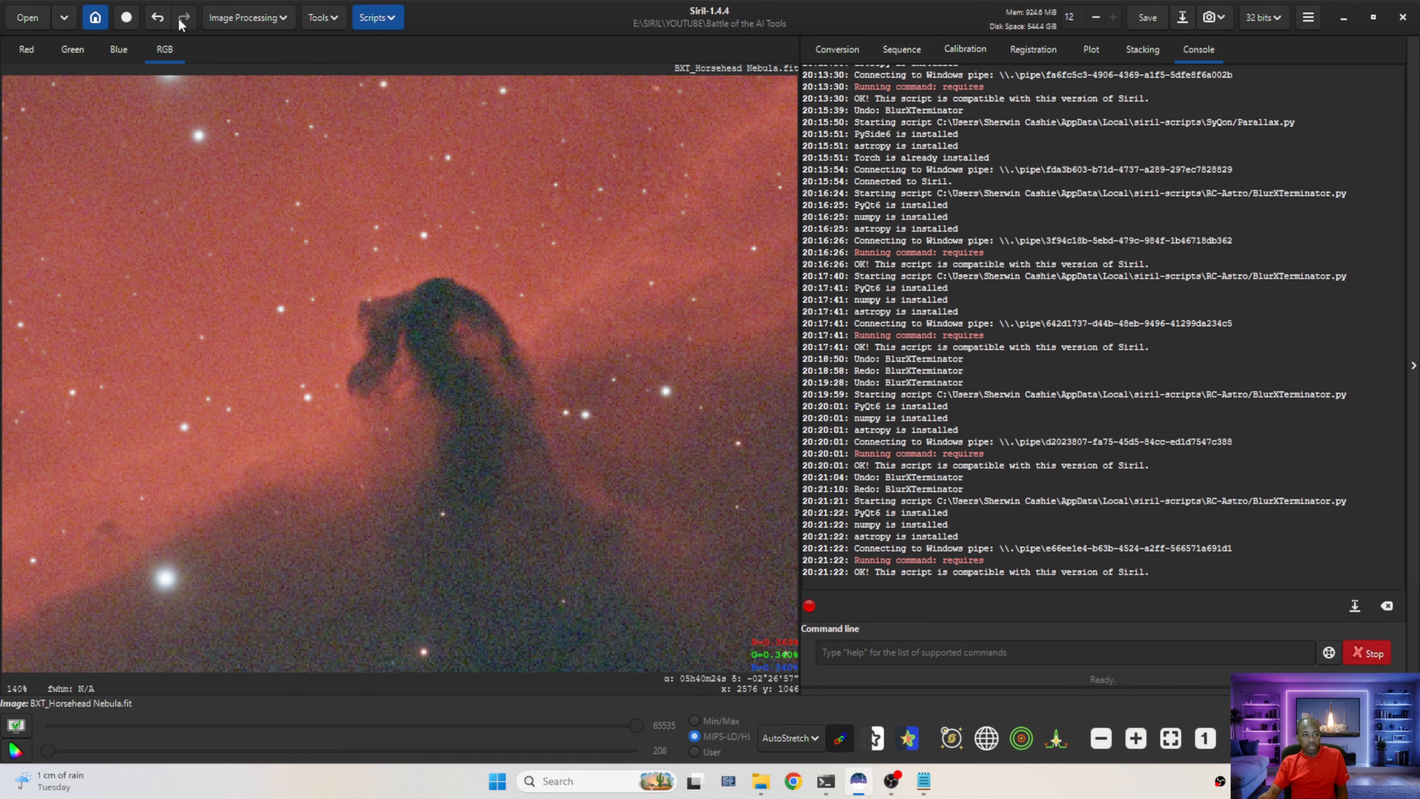
{"action": "left_click", "coordinate": [158, 20]}
{"action": "scroll", "coordinate": [481, 319], "scroll_direction": "up", "scroll_amount": 4}
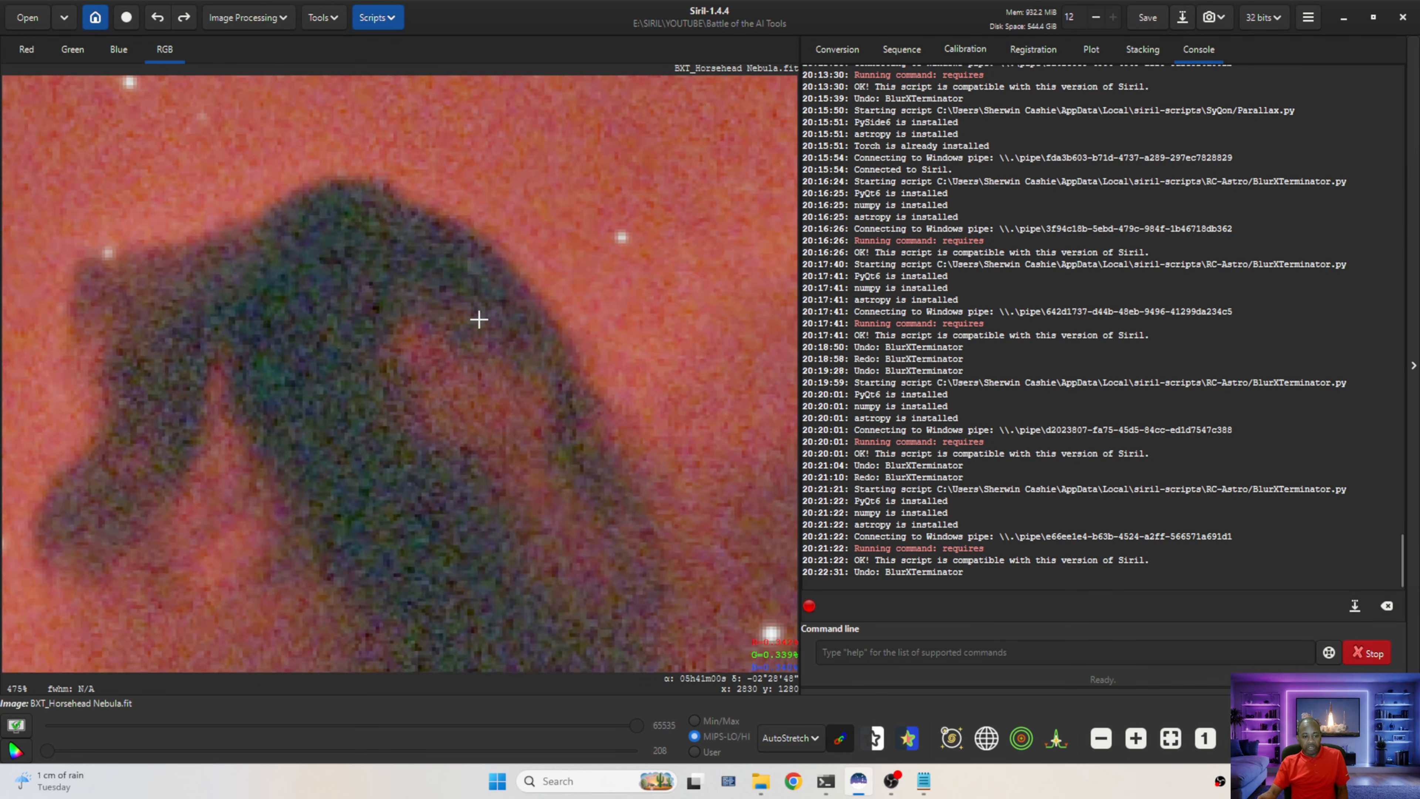
{"action": "scroll", "coordinate": [479, 319], "scroll_direction": "up", "scroll_amount": 1}
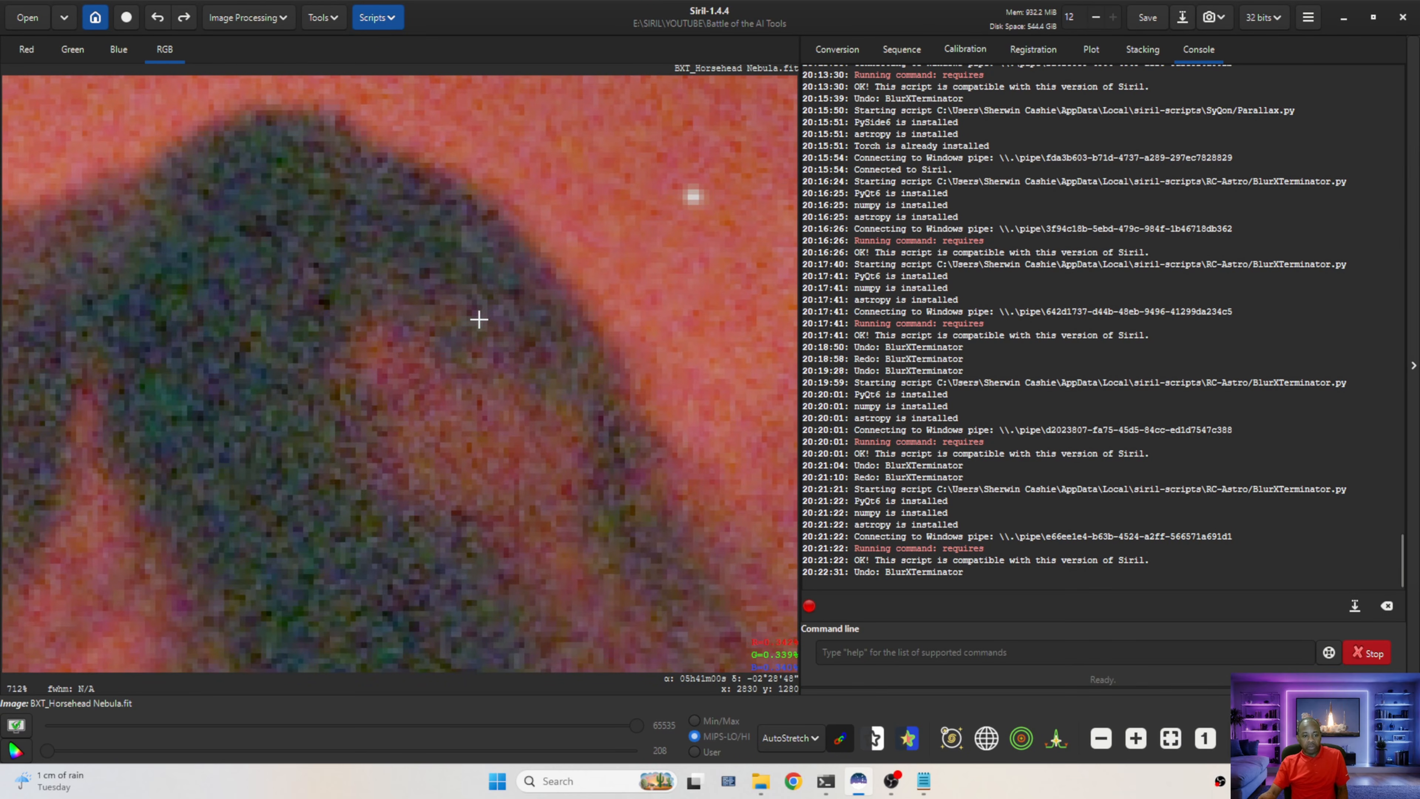
{"action": "left_click", "coordinate": [182, 18]}
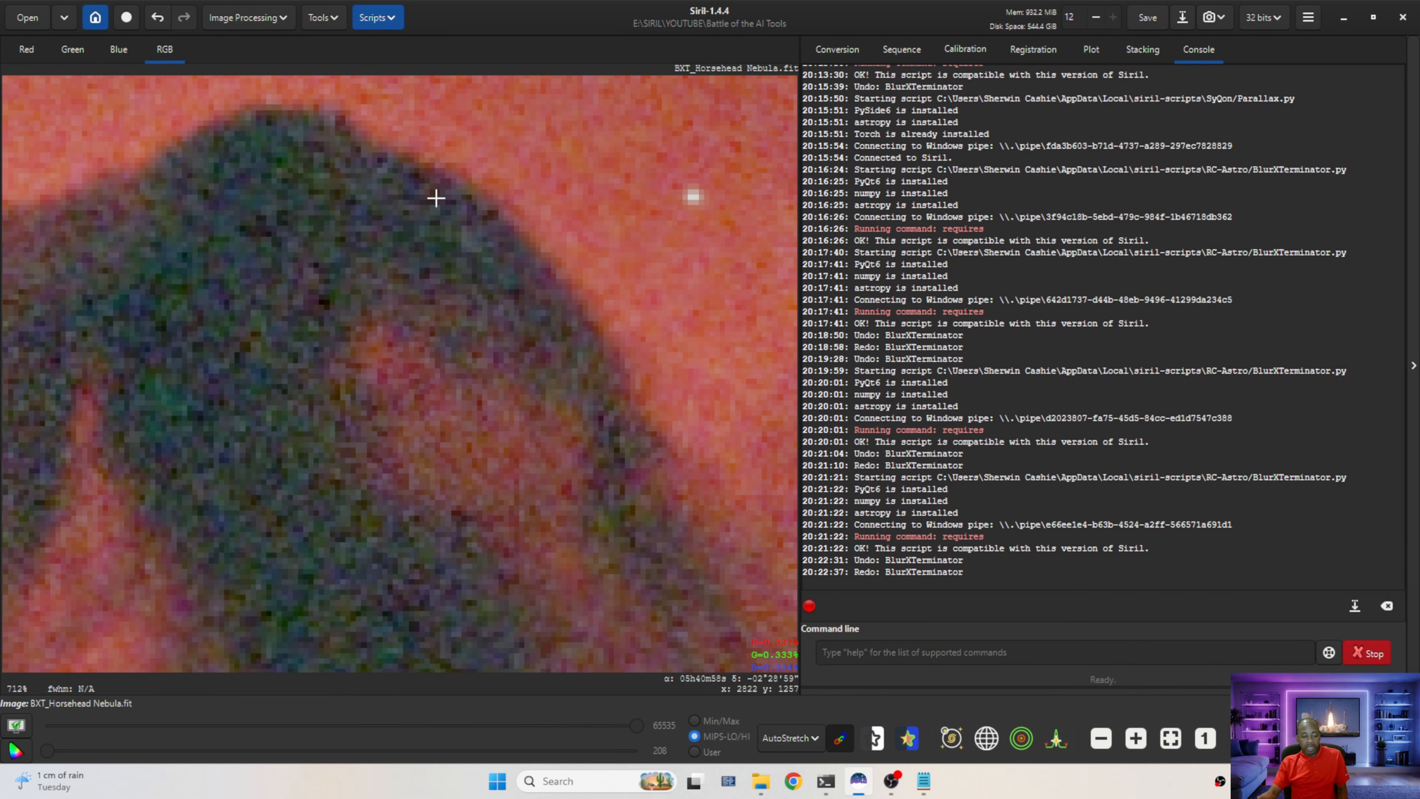
Zoom into the Flame Nebula region, toggle undo/redo to compare the sharpening, and fit the image to the window
{"action": "scroll", "coordinate": [453, 237], "scroll_direction": "down", "scroll_amount": 8}
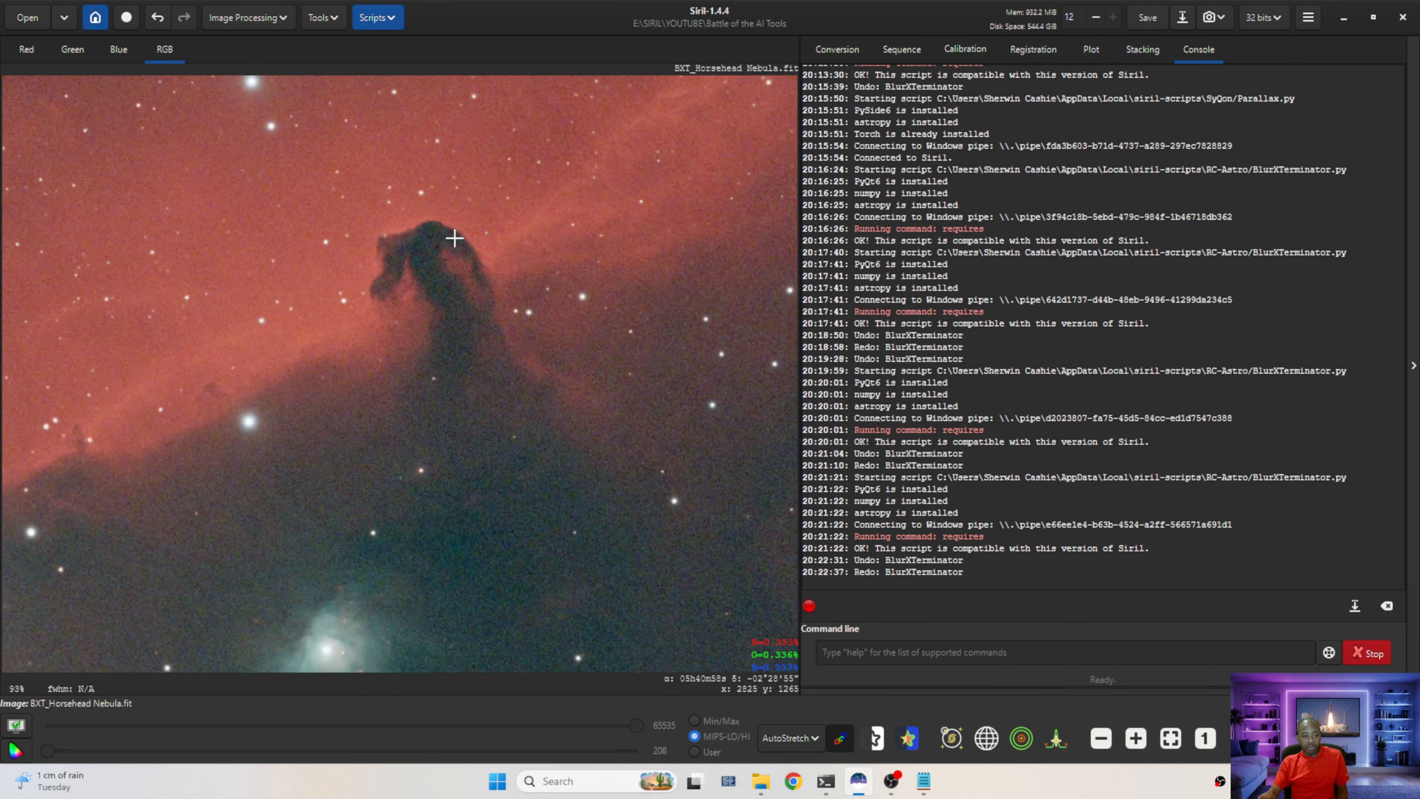
{"action": "scroll", "coordinate": [317, 412], "scroll_direction": "down", "scroll_amount": 1}
{"action": "scroll", "coordinate": [254, 492], "scroll_direction": "up", "scroll_amount": 1}
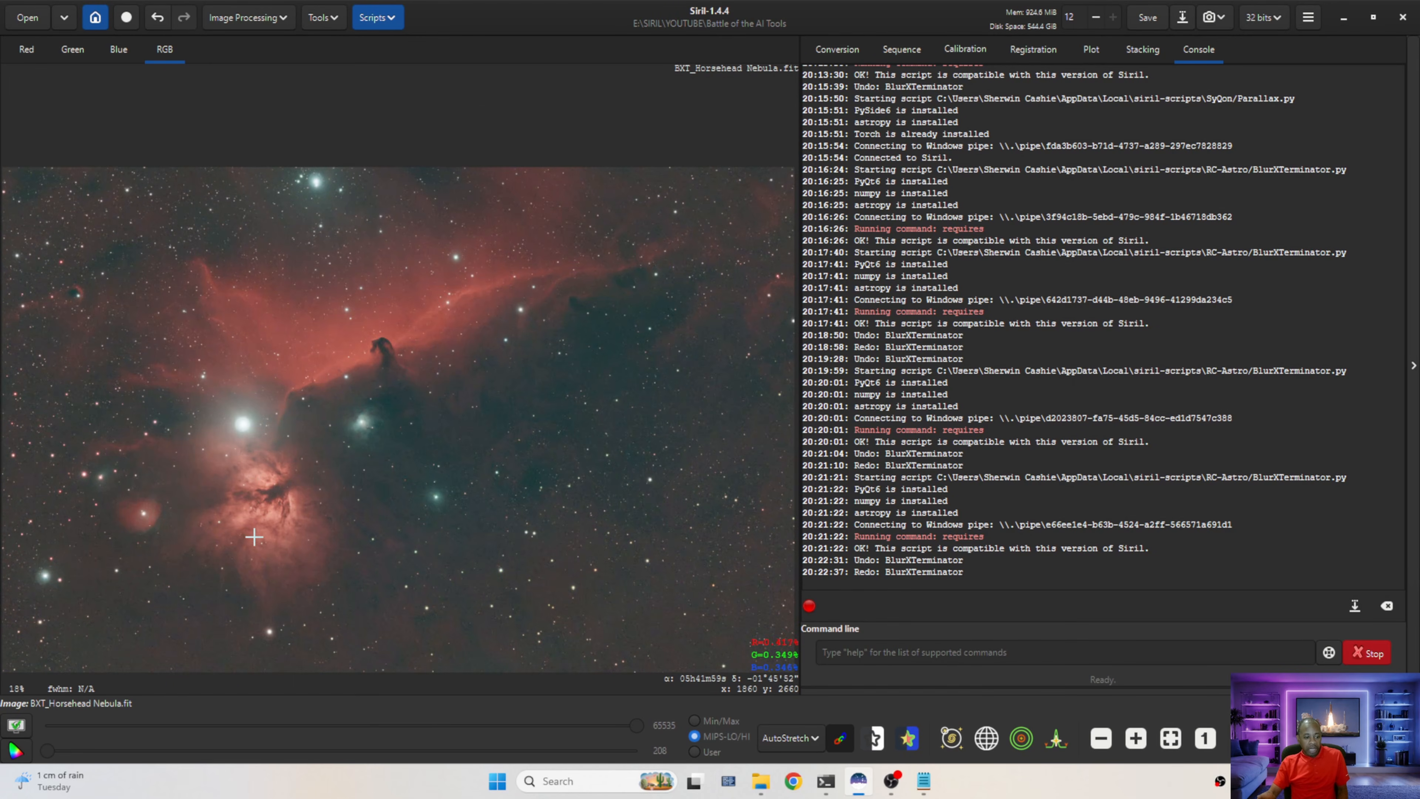
{"action": "scroll", "coordinate": [267, 517], "scroll_direction": "up", "scroll_amount": 1}
{"action": "scroll", "coordinate": [267, 517], "scroll_direction": "up", "scroll_amount": 2}
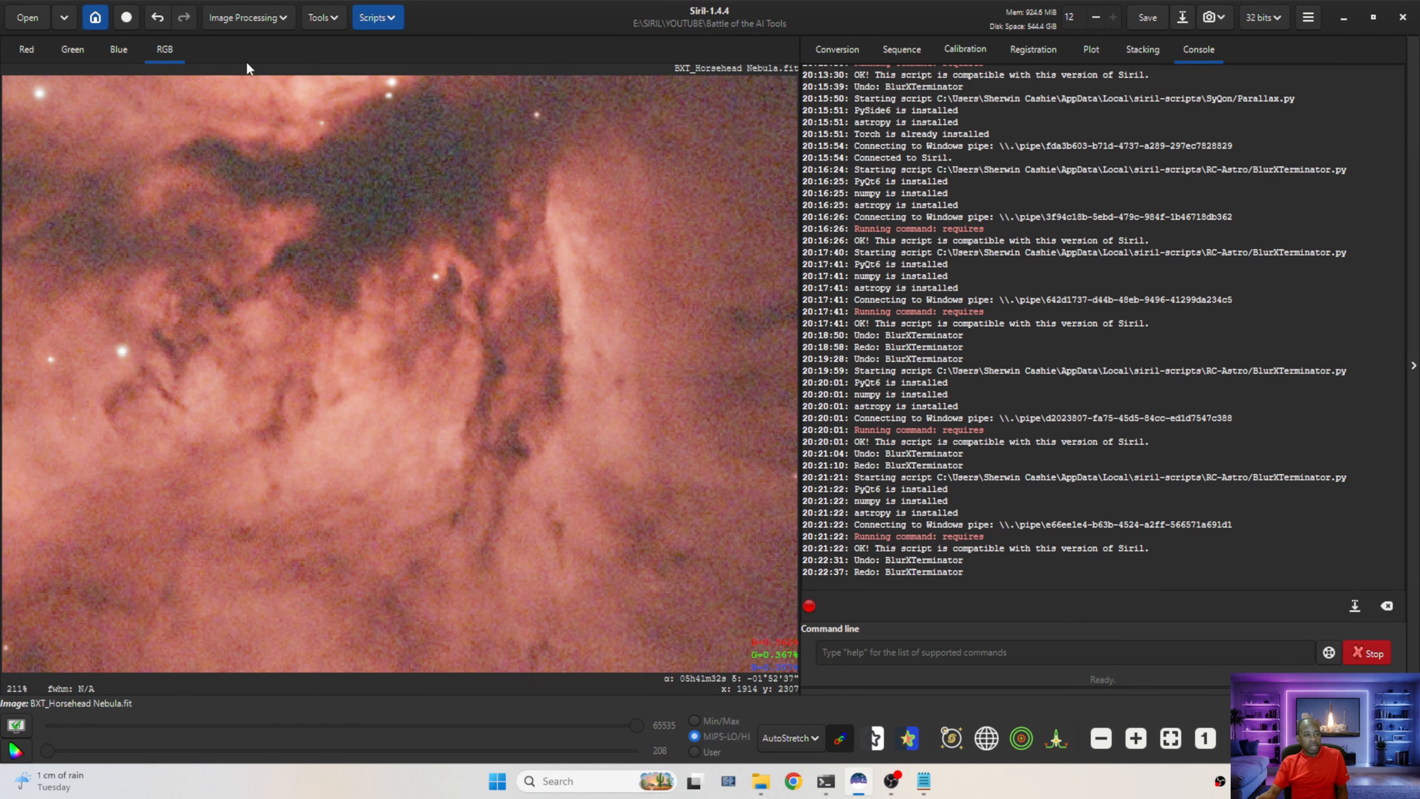
{"action": "left_click", "coordinate": [157, 17]}
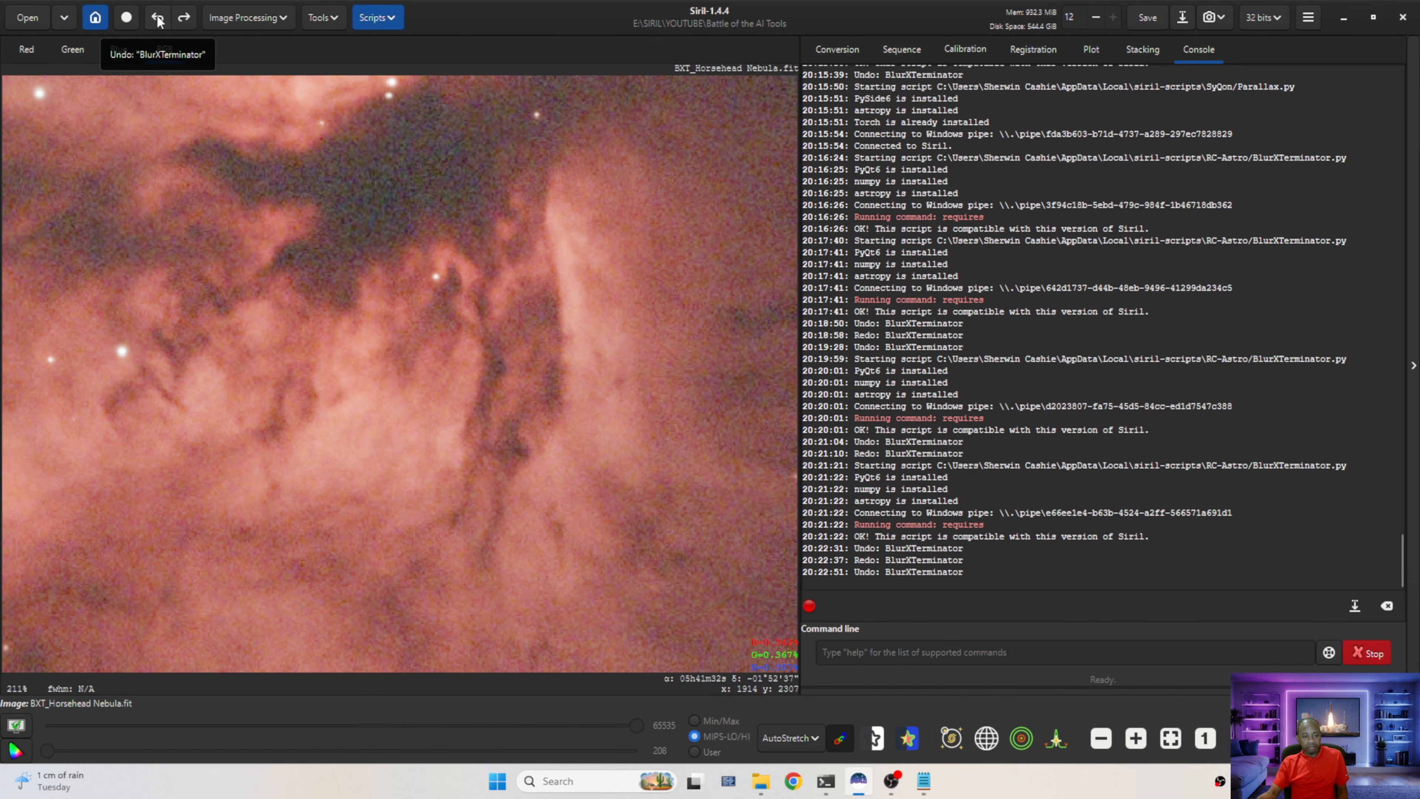
{"action": "left_click", "coordinate": [185, 18]}
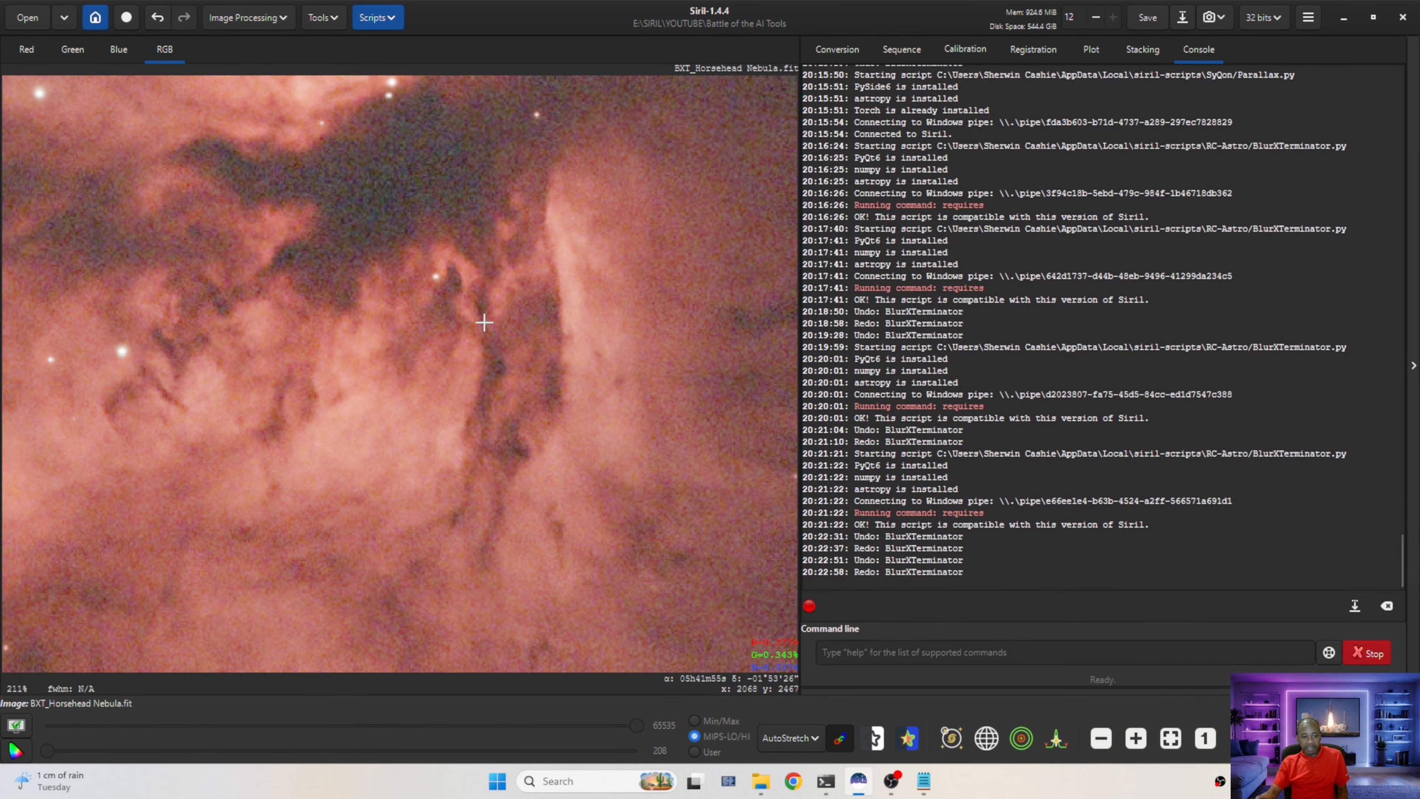
{"action": "scroll", "coordinate": [474, 262], "scroll_direction": "down", "scroll_amount": 2}
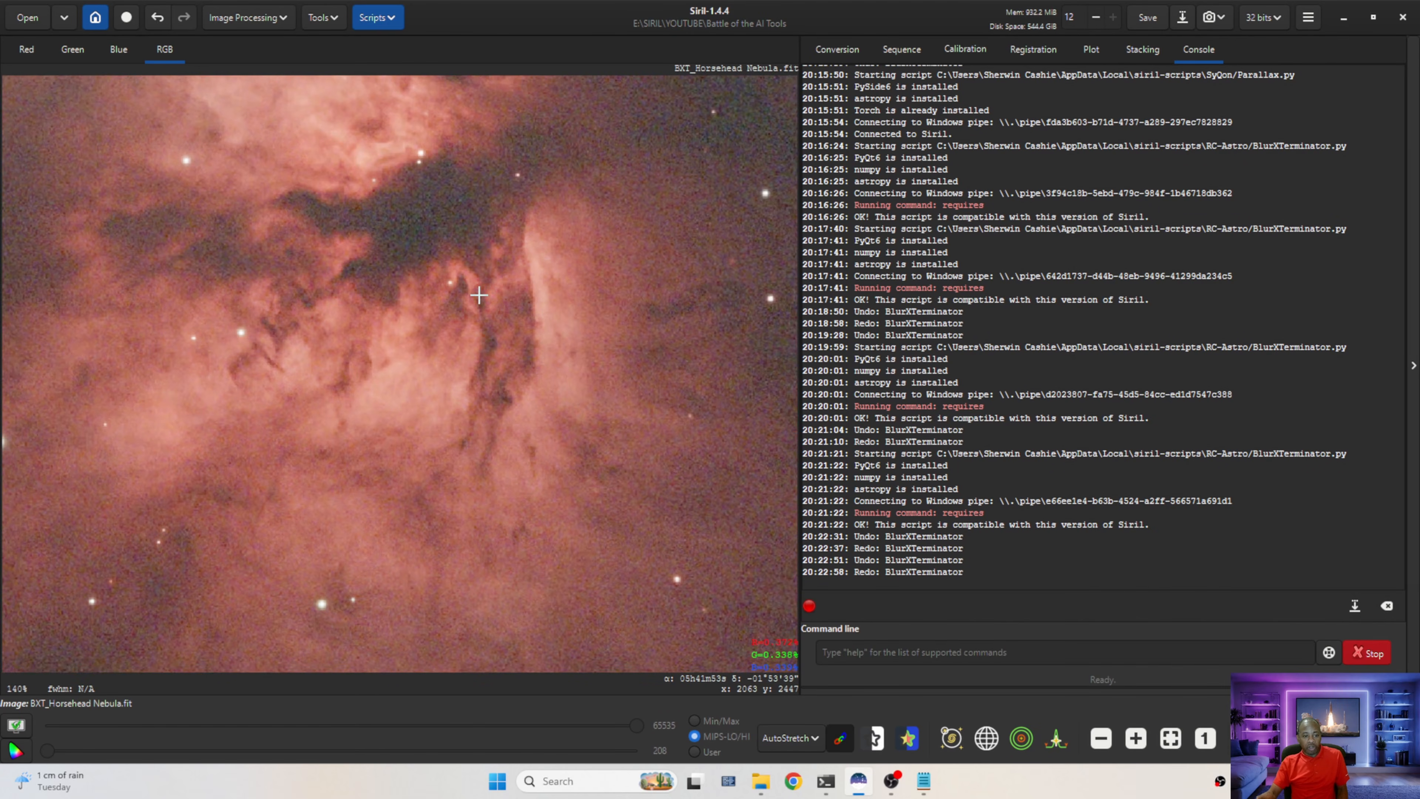
{"action": "scroll", "coordinate": [475, 269], "scroll_direction": "up", "scroll_amount": 4}
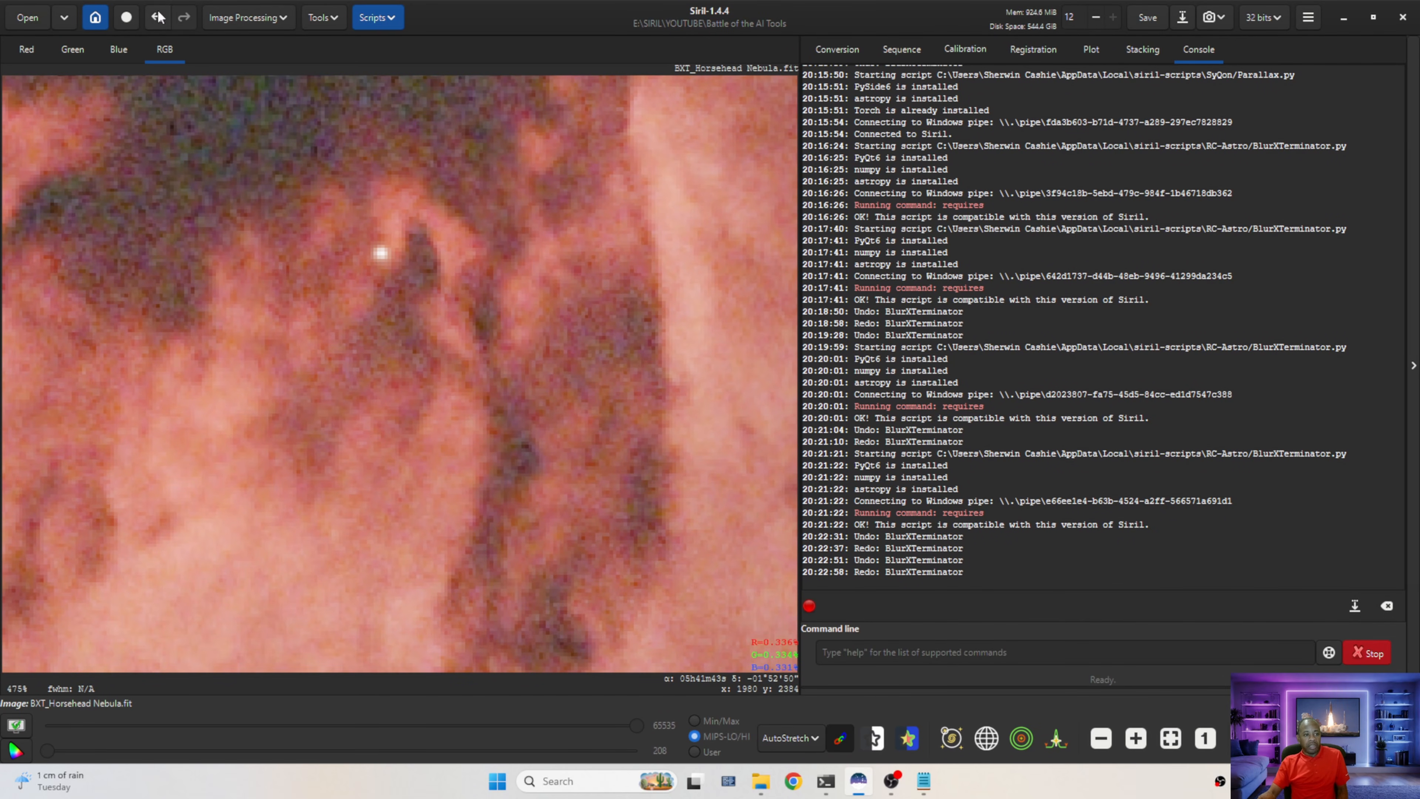
{"action": "key", "text": "ctrl+z"}
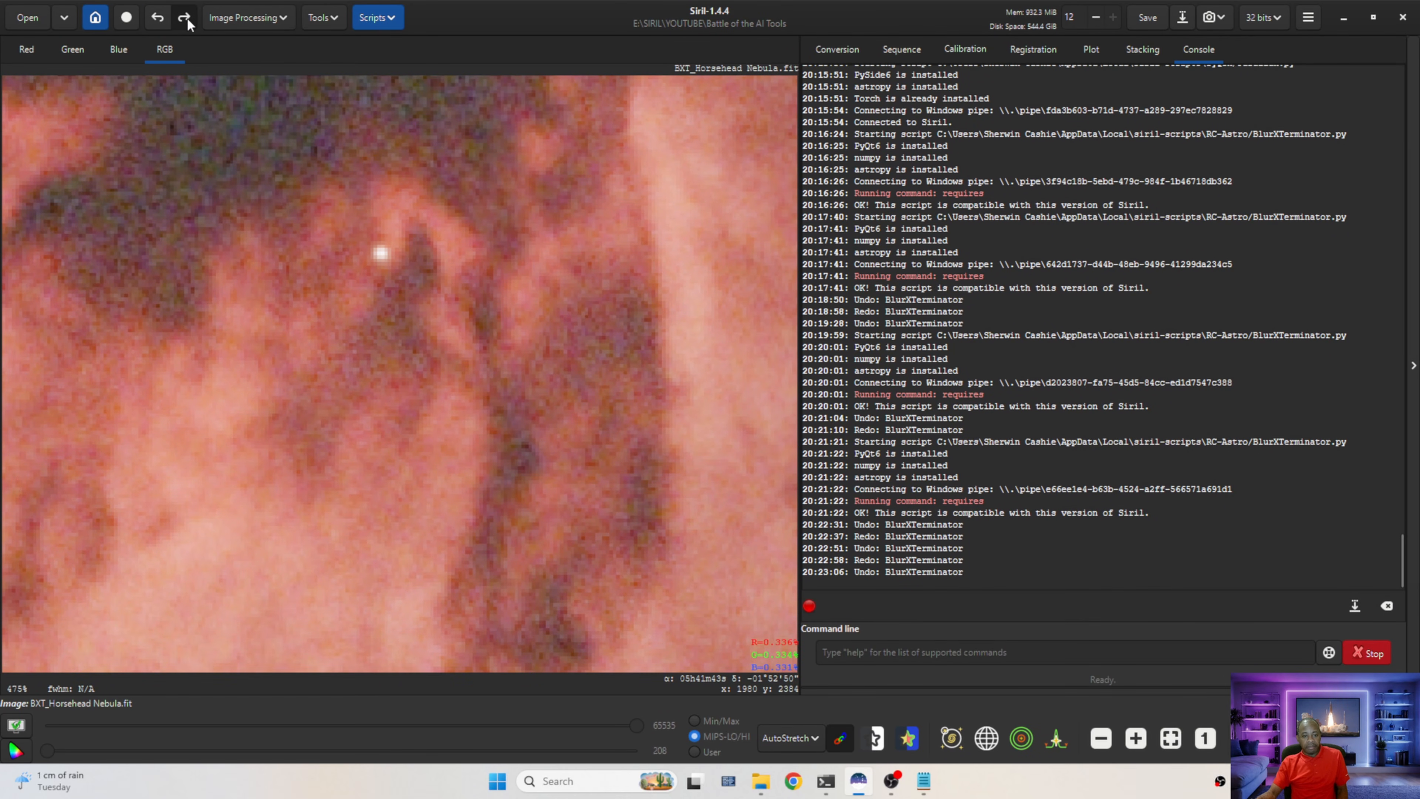
{"action": "left_click", "coordinate": [186, 20]}
{"action": "key", "text": "ctrl+0"}
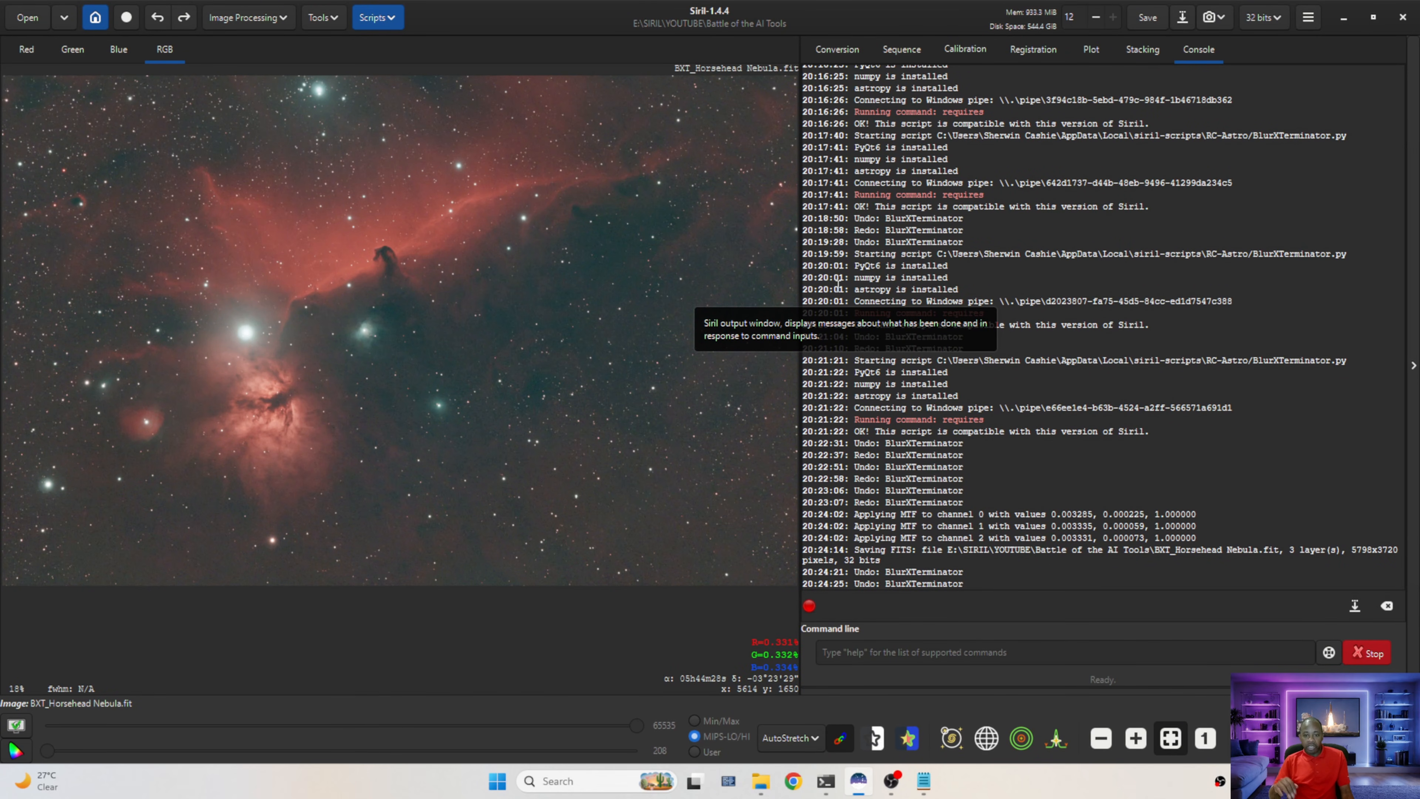
Run the SyQon Parallax script with aberration correction enabled, star reduction off and sharpening disabled
{"action": "left_click", "coordinate": [373, 18]}
{"action": "mouse_move", "coordinate": [418, 62]}
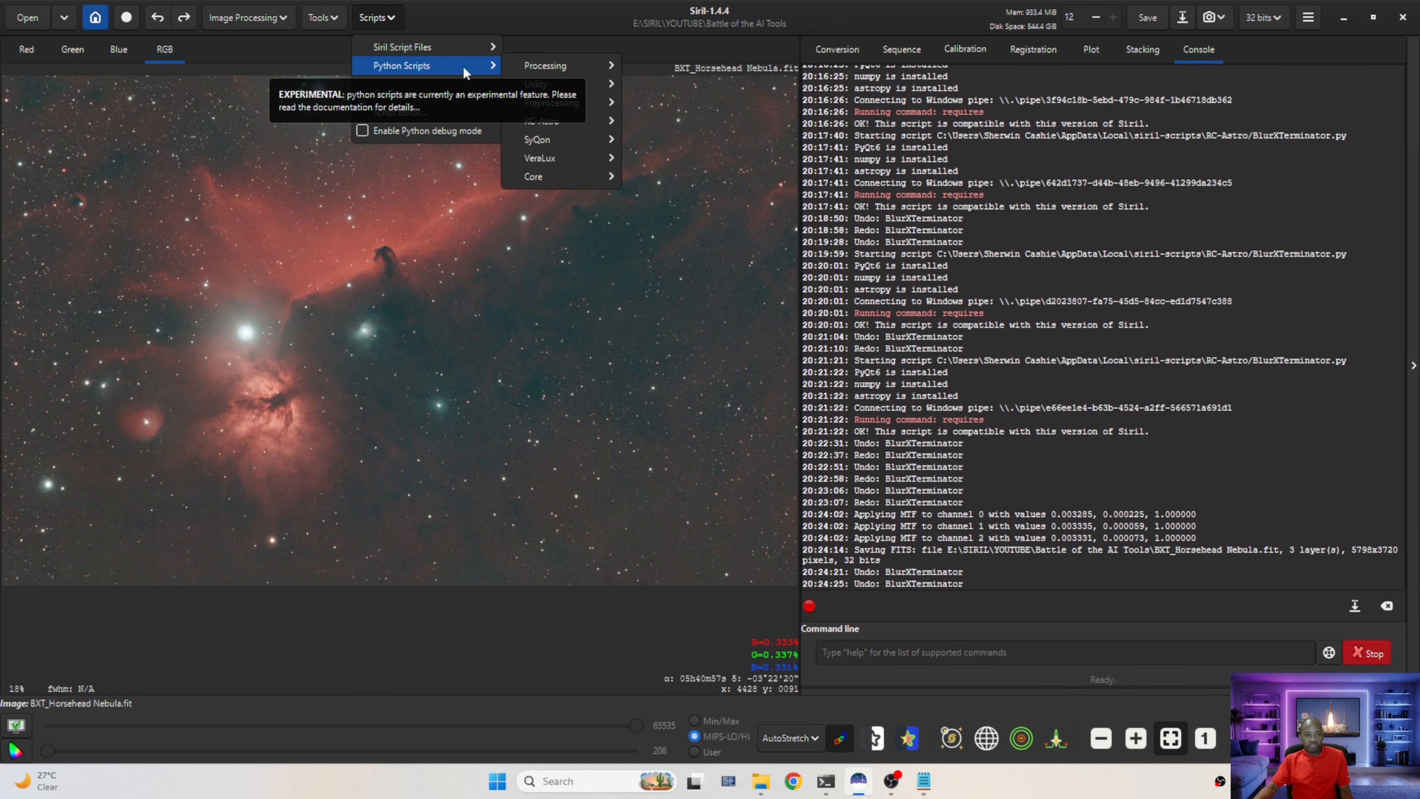
{"action": "mouse_move", "coordinate": [585, 140]}
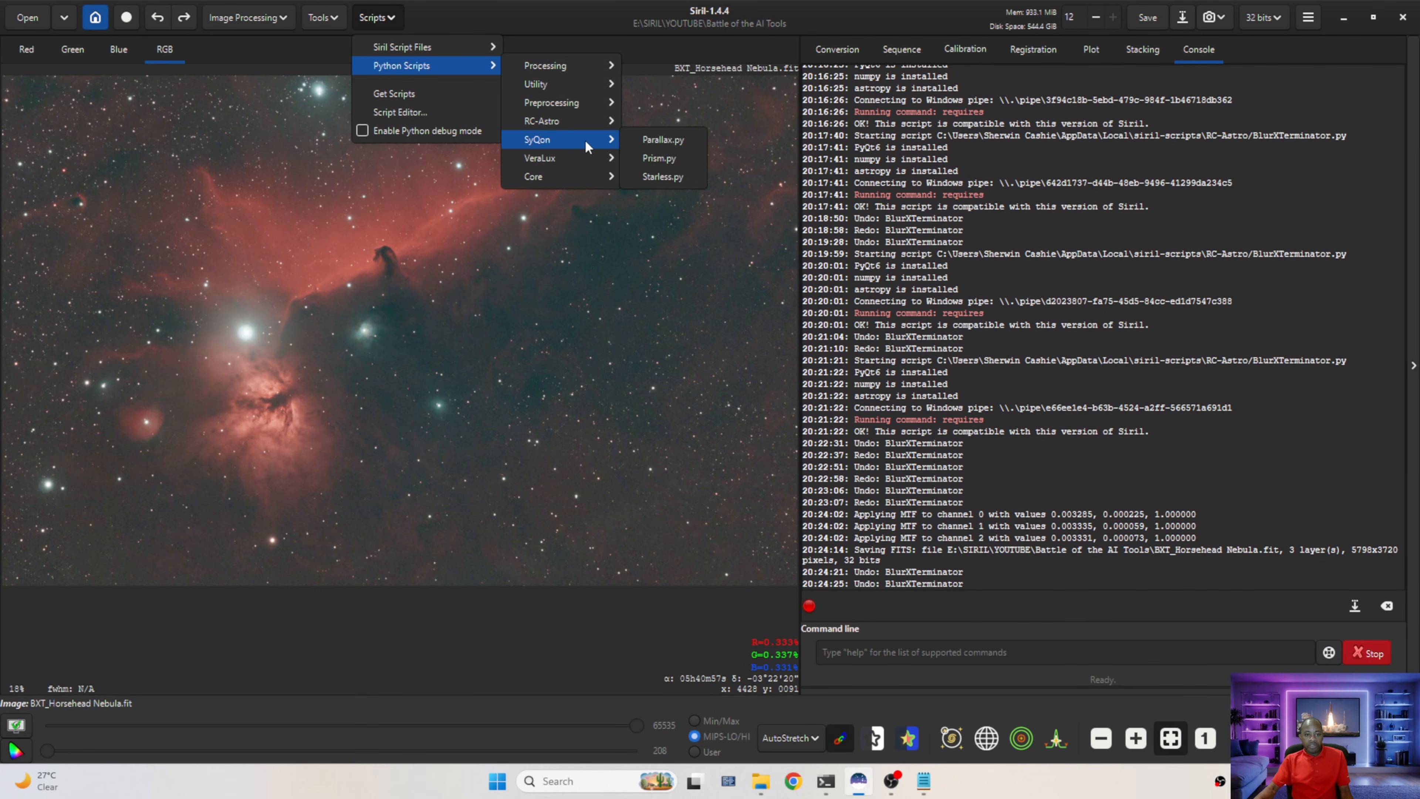
{"action": "left_click", "coordinate": [652, 140]}
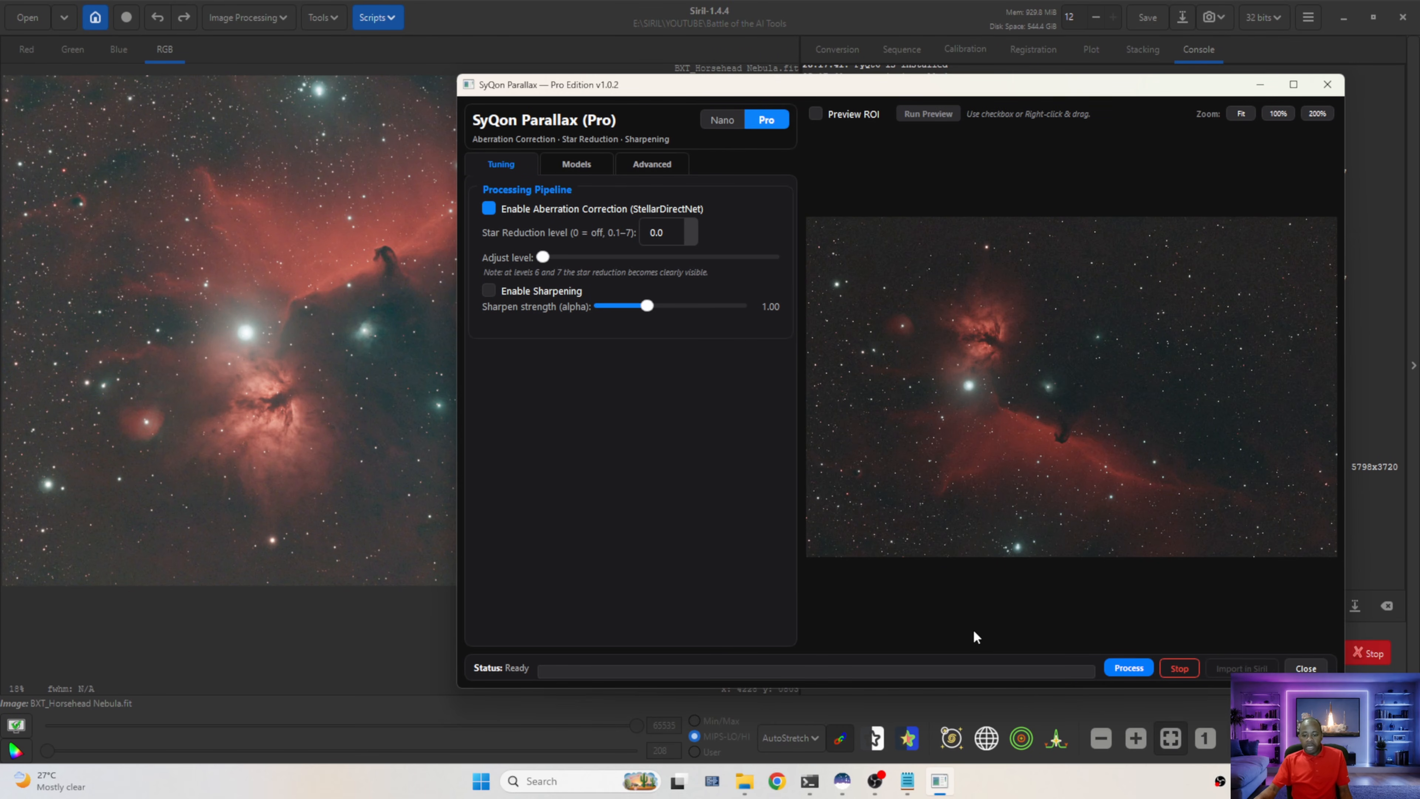
{"action": "left_click", "coordinate": [1129, 668]}
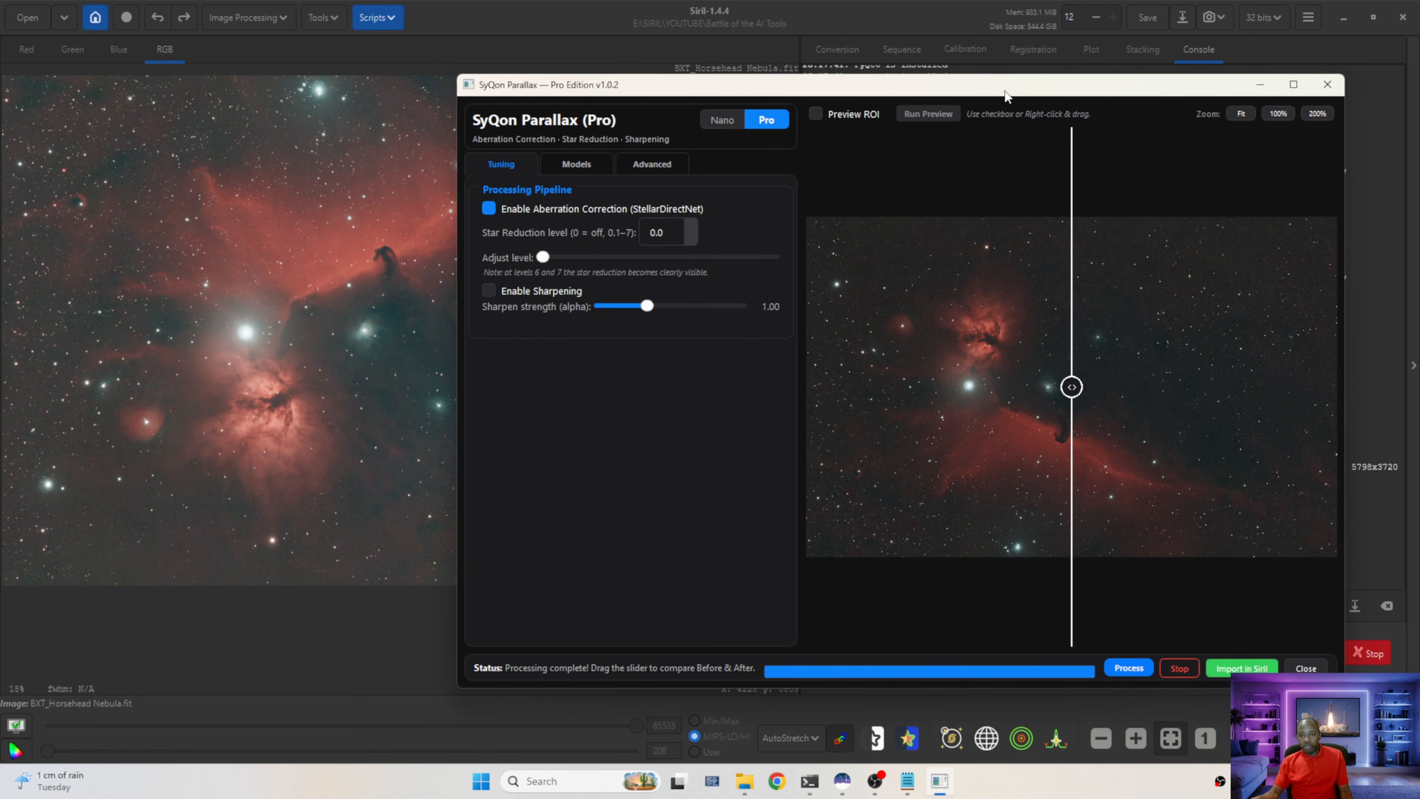
Inspect the Parallax before/after preview across the Horsehead, Flame Nebula and star field, then import the result into Siril
{"action": "left_click_drag", "start_coordinate": [1004, 95], "coordinate": [761, 107]}
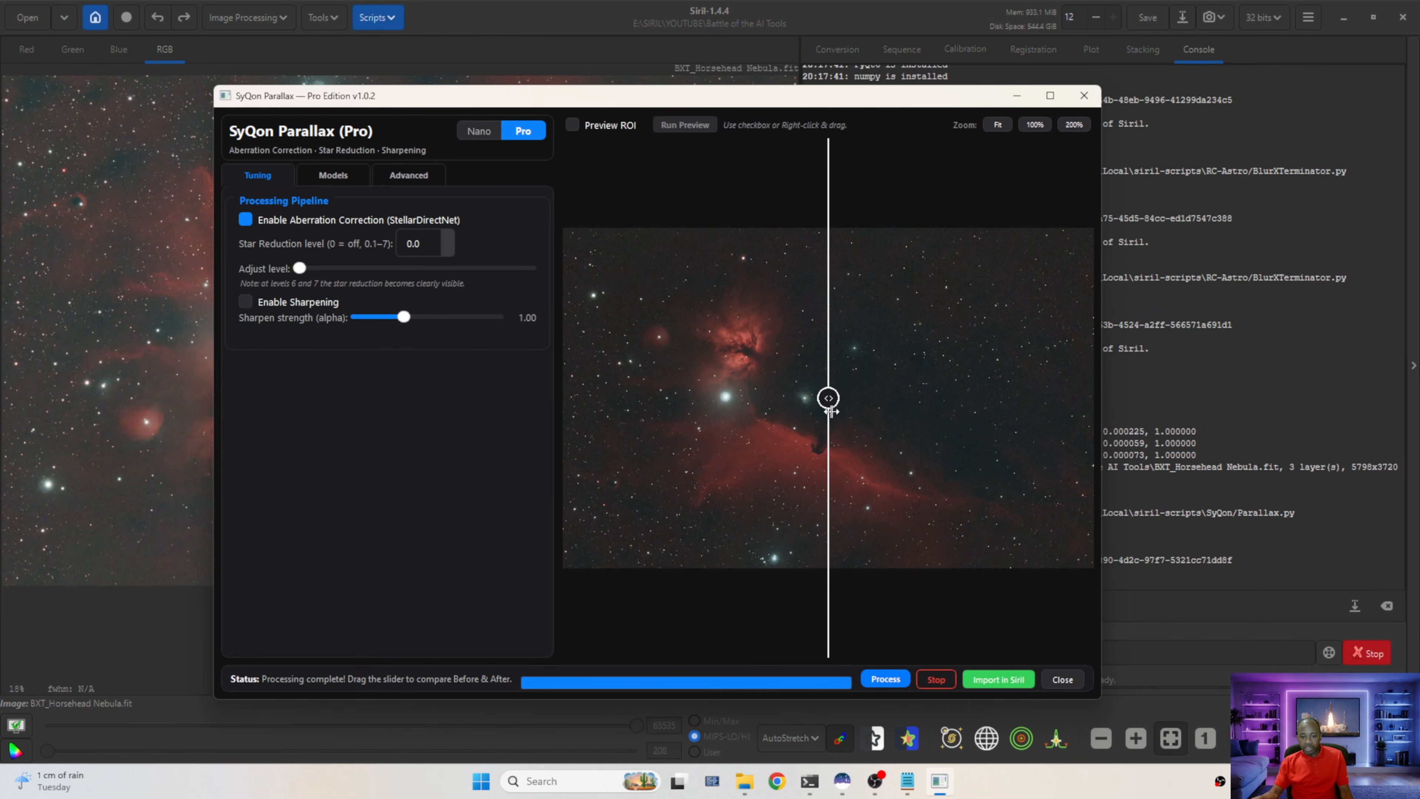
{"action": "scroll", "coordinate": [831, 413], "scroll_direction": "up", "scroll_amount": 10}
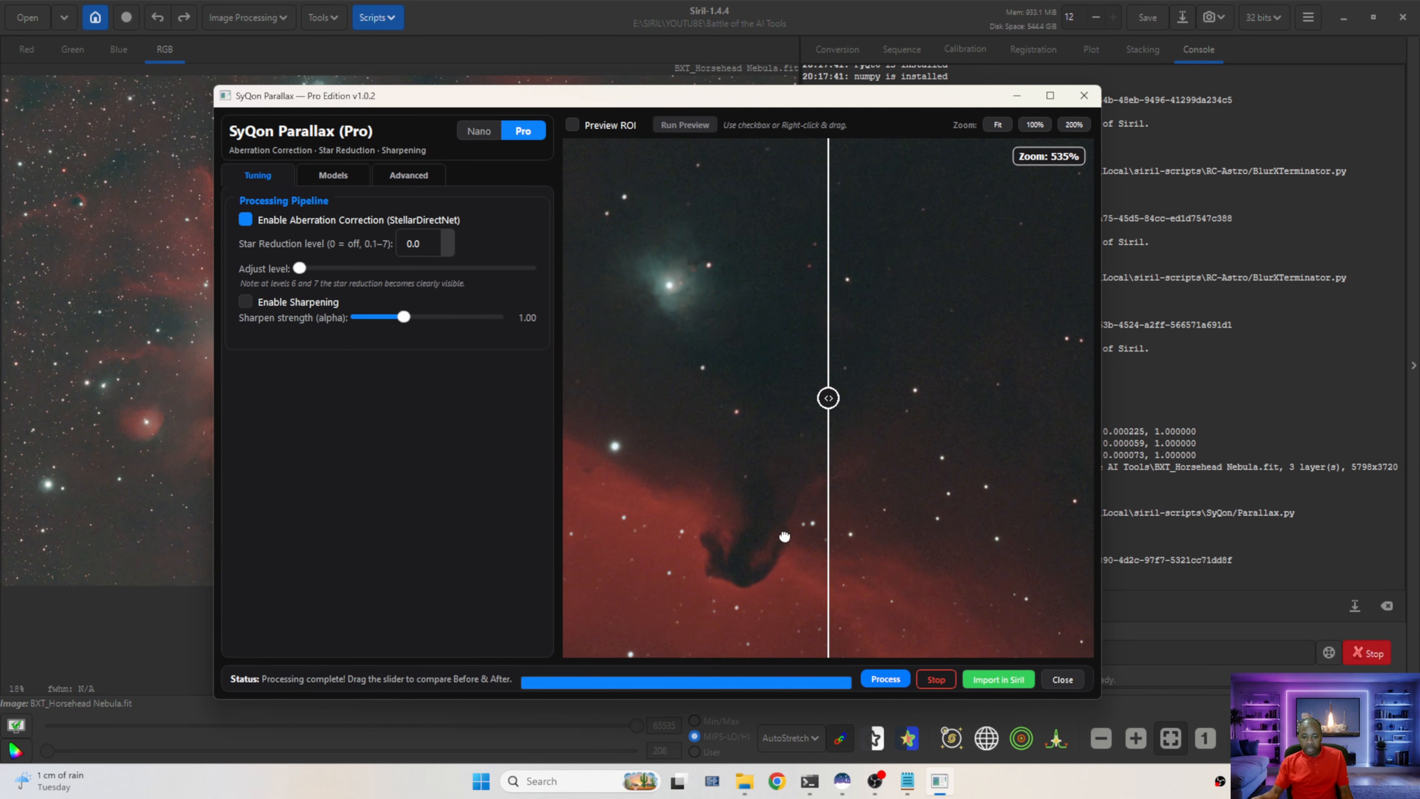
{"action": "left_click_drag", "start_coordinate": [785, 536], "coordinate": [859, 415]}
{"action": "scroll", "coordinate": [834, 409], "scroll_direction": "up", "scroll_amount": 4}
{"action": "scroll", "coordinate": [809, 403], "scroll_direction": "down", "scroll_amount": 8}
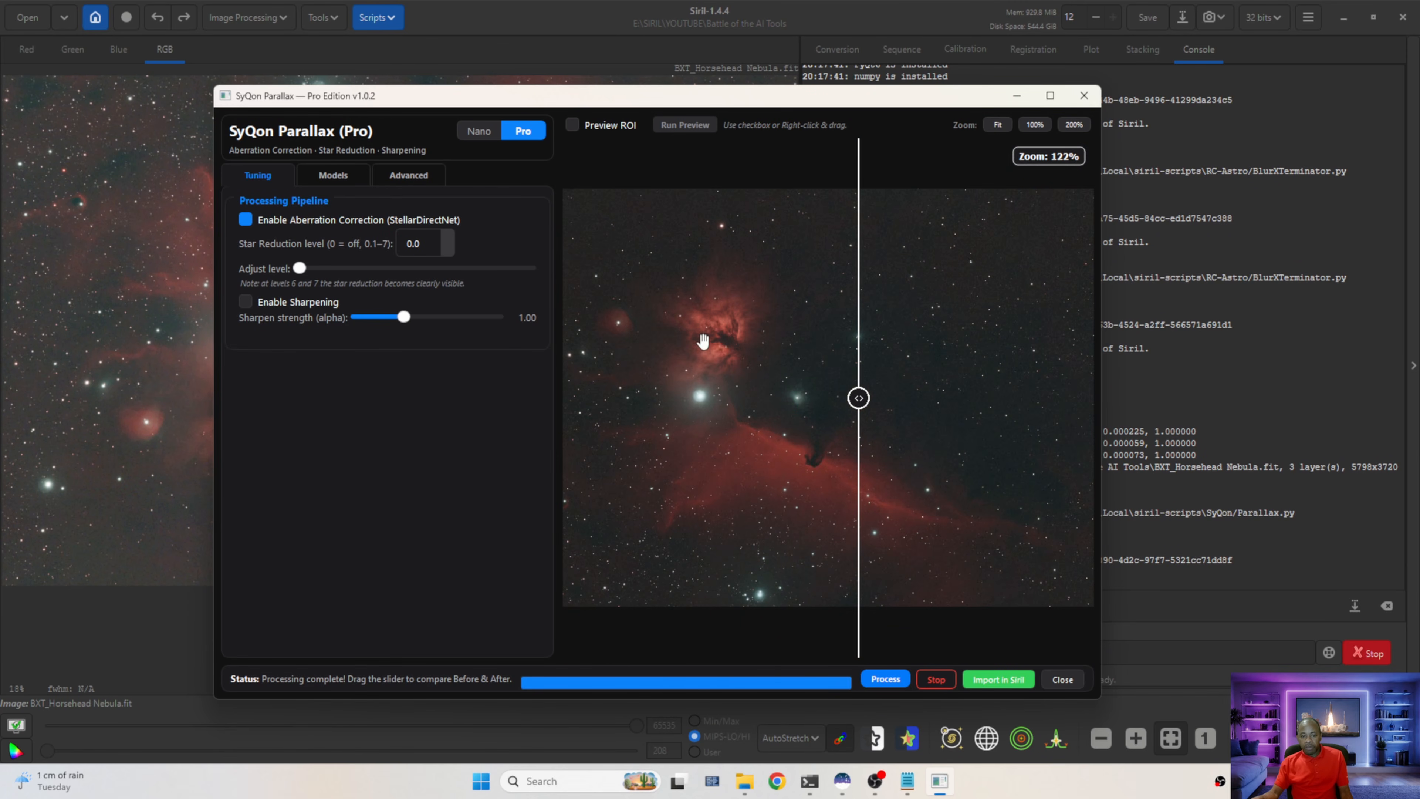
{"action": "scroll", "coordinate": [719, 307], "scroll_direction": "up", "scroll_amount": 5}
{"action": "scroll", "coordinate": [719, 306], "scroll_direction": "up", "scroll_amount": 4}
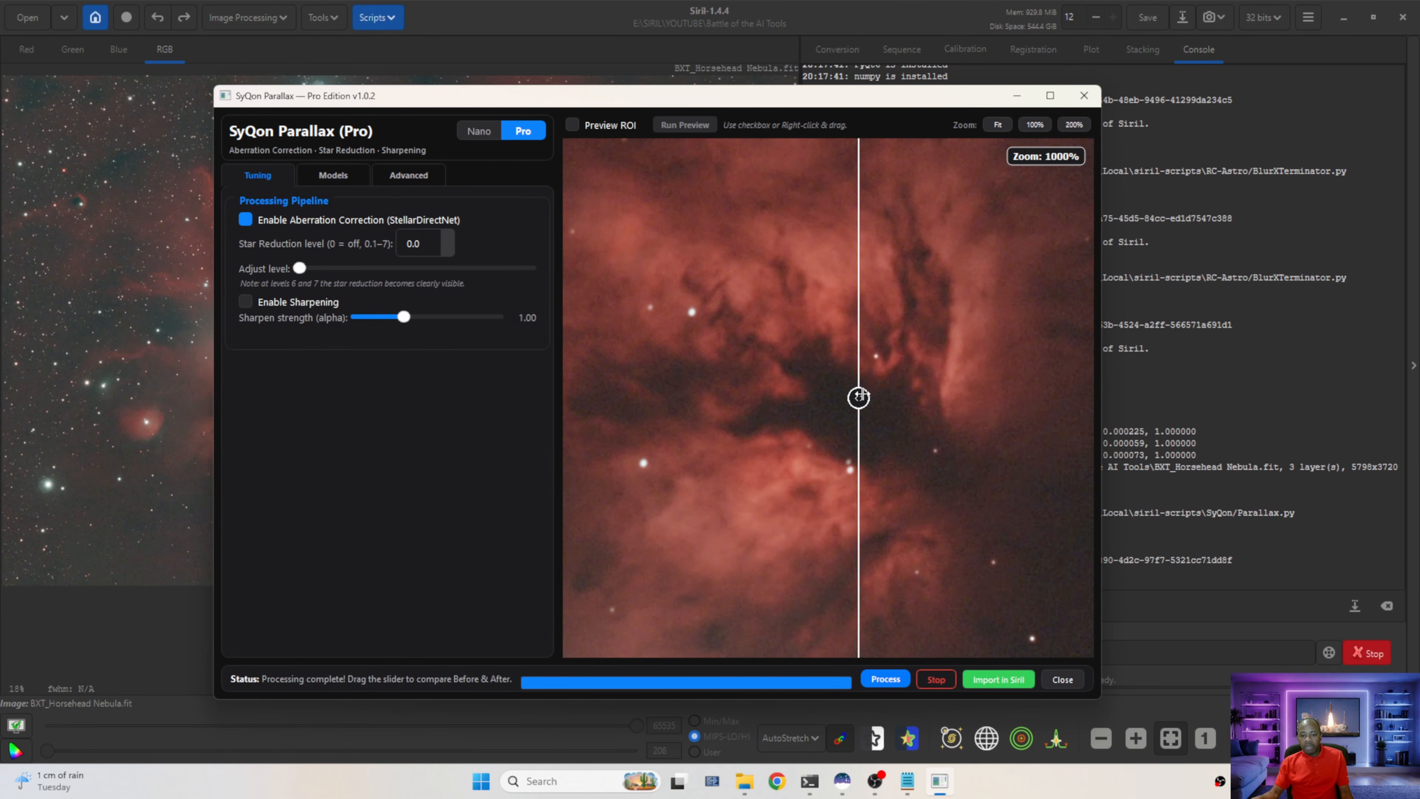
{"action": "left_click_drag", "start_coordinate": [859, 397], "coordinate": [818, 406]}
{"action": "scroll", "coordinate": [832, 424], "scroll_direction": "down", "scroll_amount": 5}
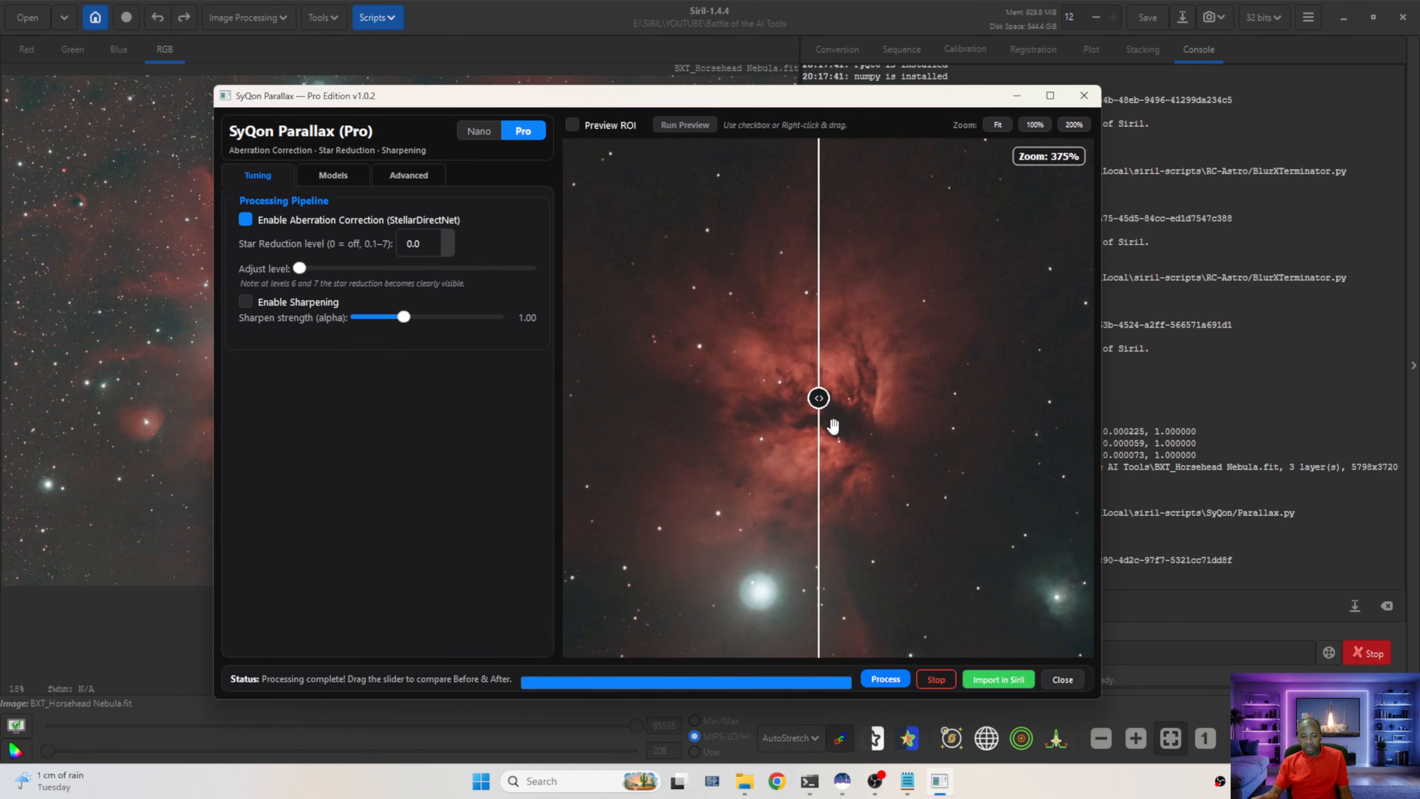
{"action": "scroll", "coordinate": [651, 424], "scroll_direction": "down", "scroll_amount": 2}
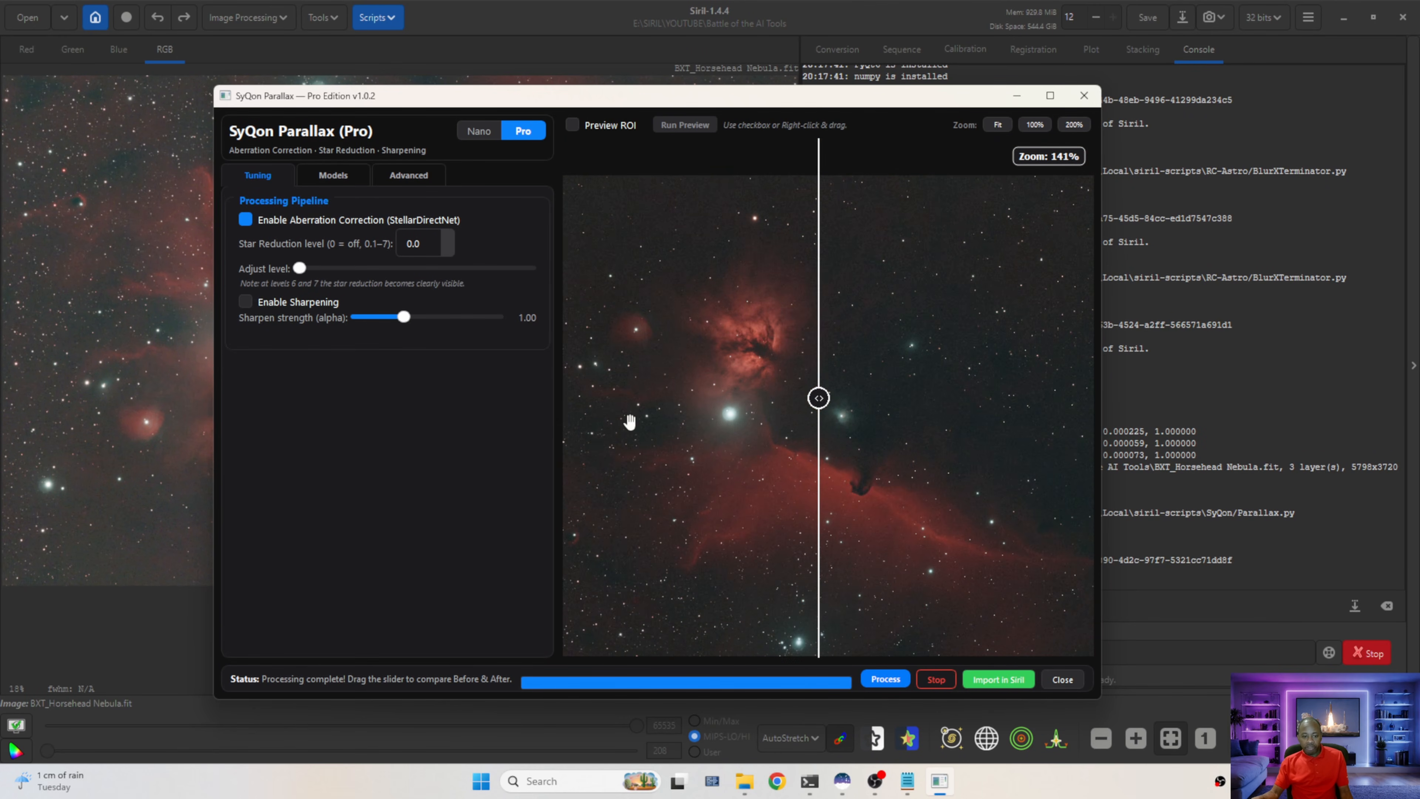
{"action": "scroll", "coordinate": [729, 561], "scroll_direction": "up", "scroll_amount": 7}
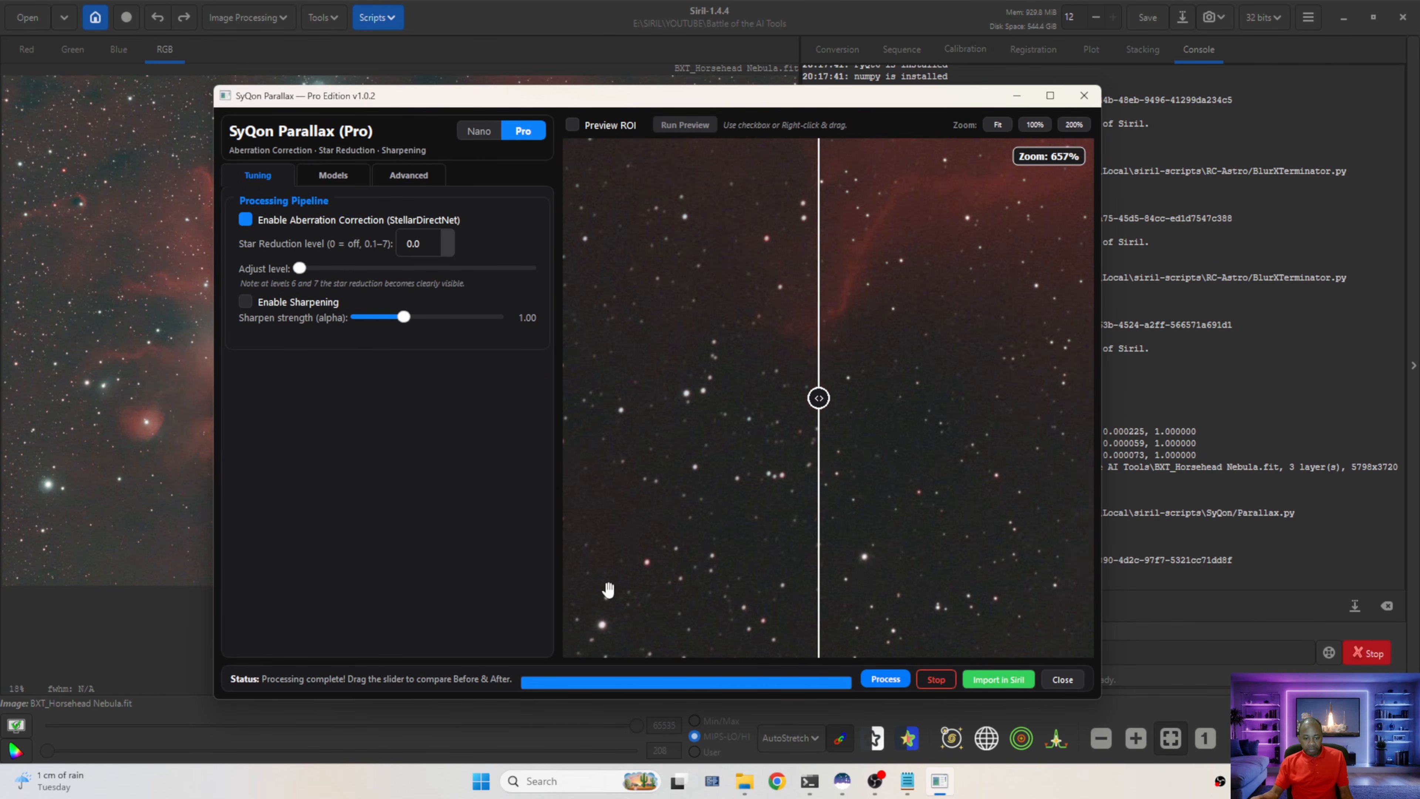
{"action": "left_click_drag", "start_coordinate": [819, 401], "coordinate": [697, 413]}
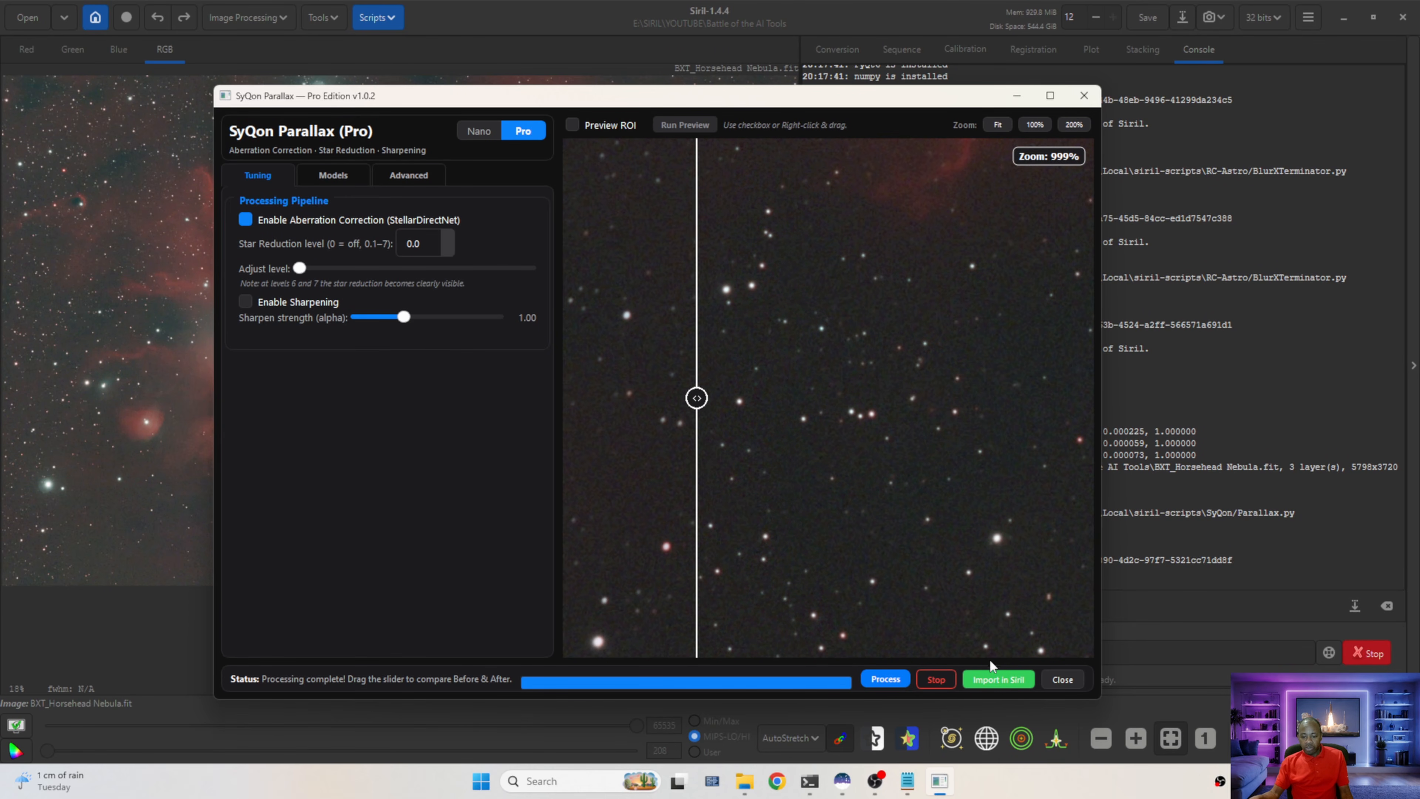
{"action": "left_click", "coordinate": [1005, 680]}
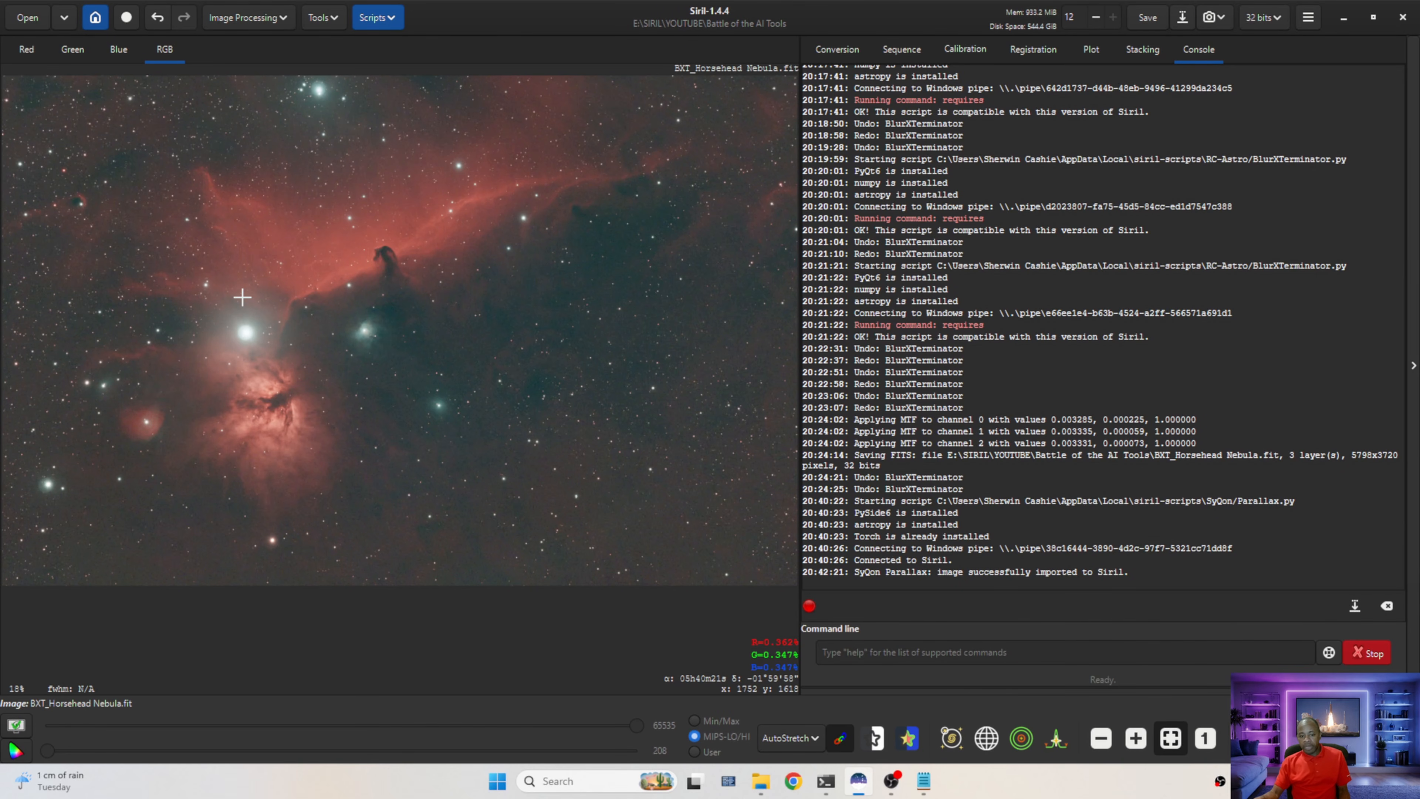
Run SyQon Parallax again with aberration correction off and sharpening enabled at strength 1.00
{"action": "left_click", "coordinate": [376, 18]}
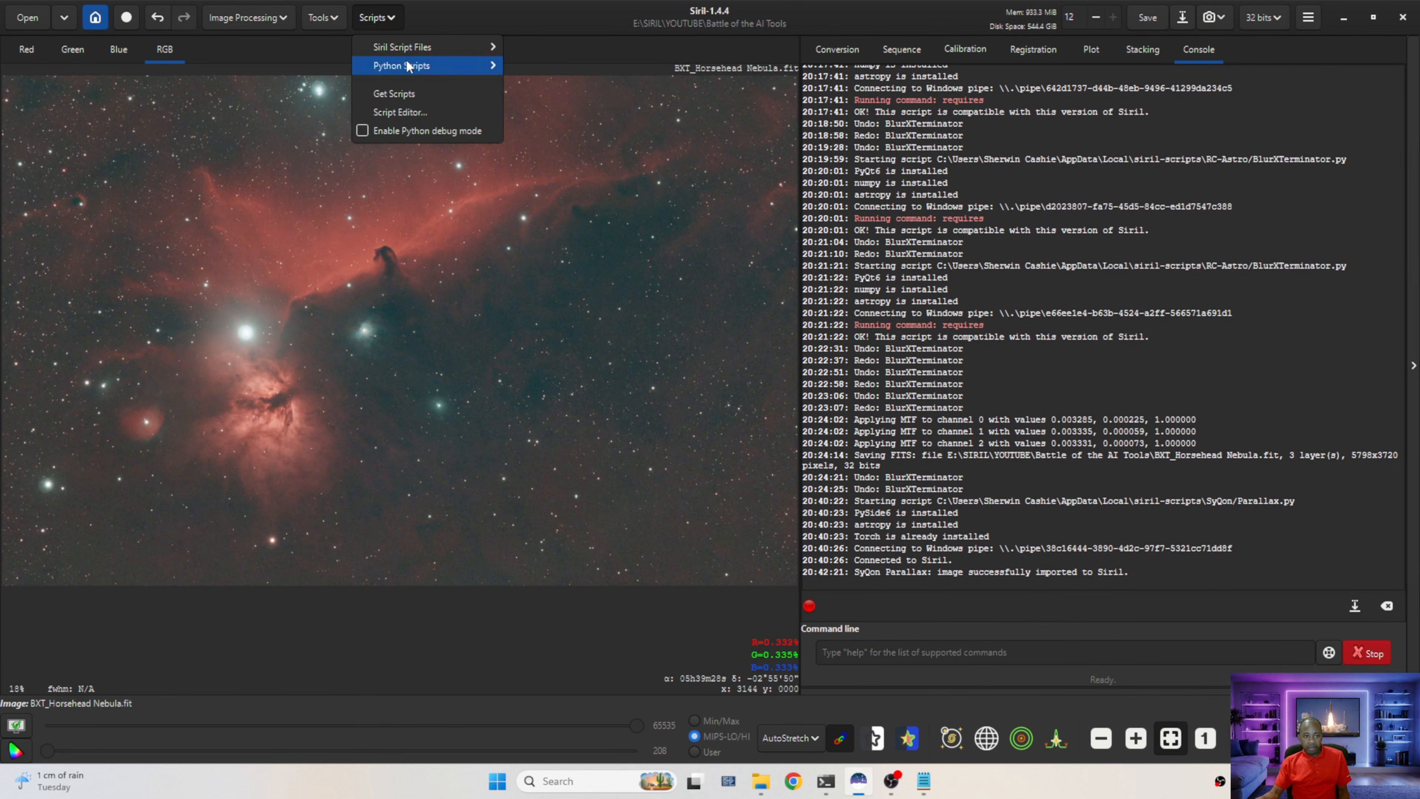
{"action": "mouse_move", "coordinate": [425, 67]}
{"action": "mouse_move", "coordinate": [559, 139]}
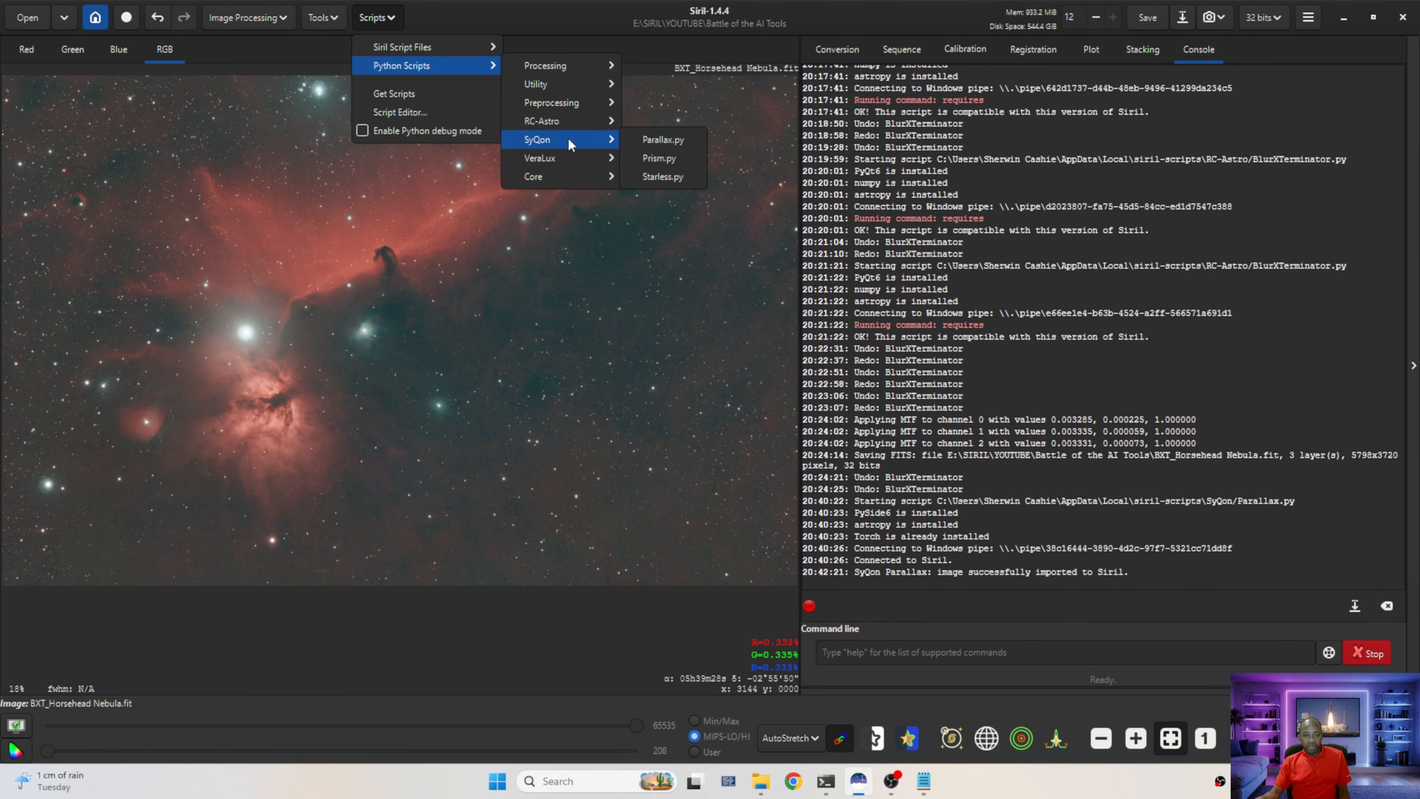
{"action": "left_click", "coordinate": [672, 139]}
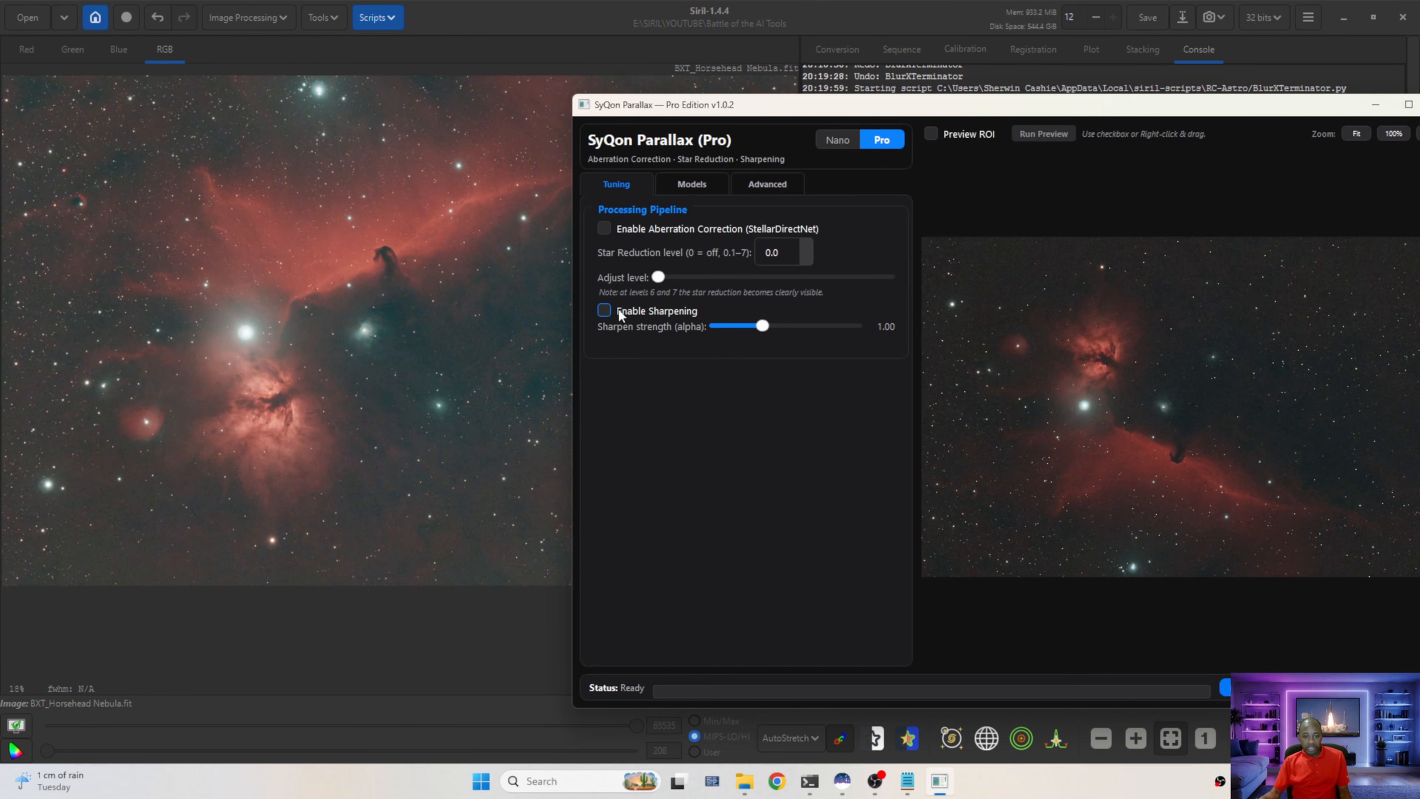
{"action": "left_click", "coordinate": [604, 311]}
{"action": "left_click", "coordinate": [1226, 687]}
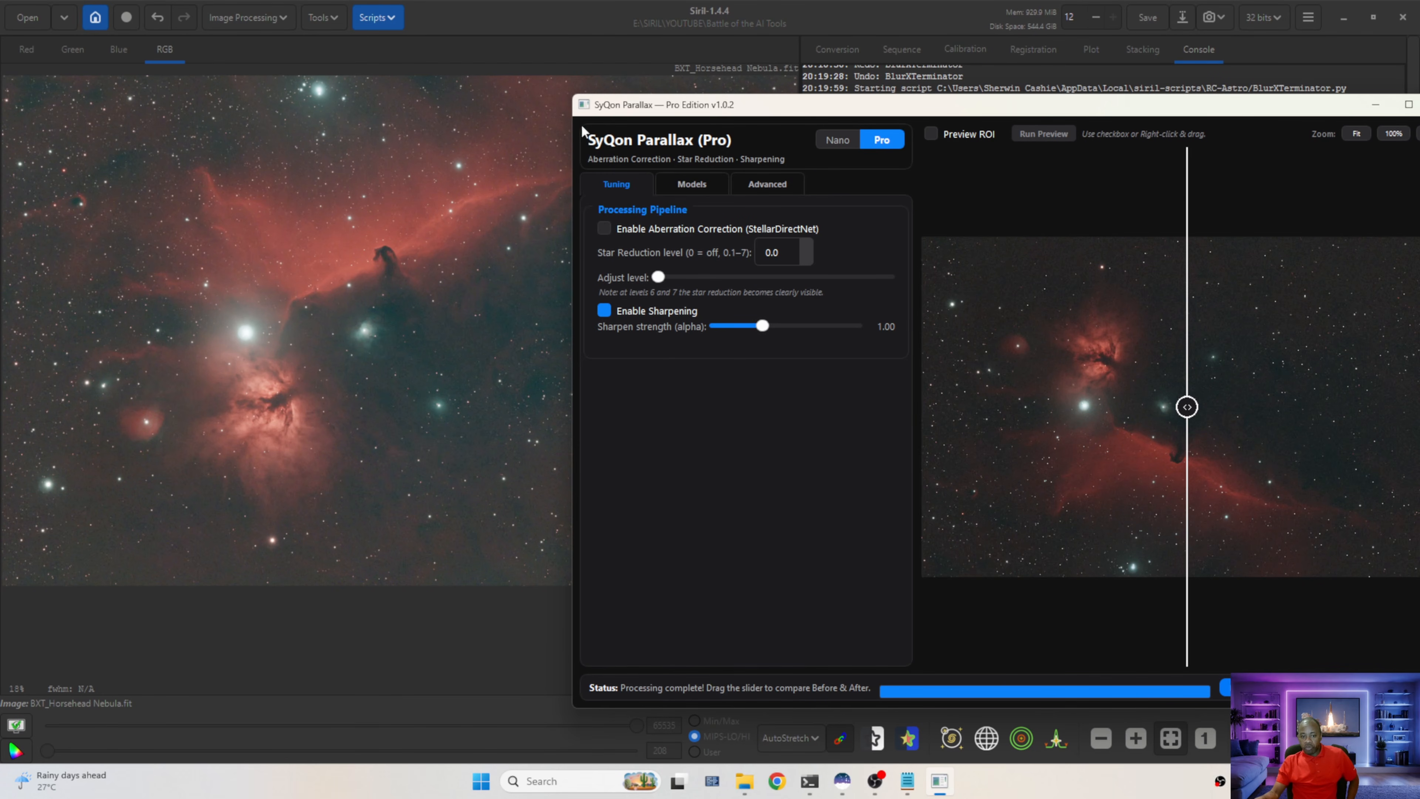
Compare the sharpening preview on the Horsehead and Flame Nebula, then import the sharpened image into Siril
{"action": "left_click_drag", "start_coordinate": [1002, 115], "coordinate": [565, 94]}
{"action": "scroll", "coordinate": [758, 438], "scroll_direction": "up", "scroll_amount": 2}
{"action": "scroll", "coordinate": [758, 438], "scroll_direction": "up", "scroll_amount": 8}
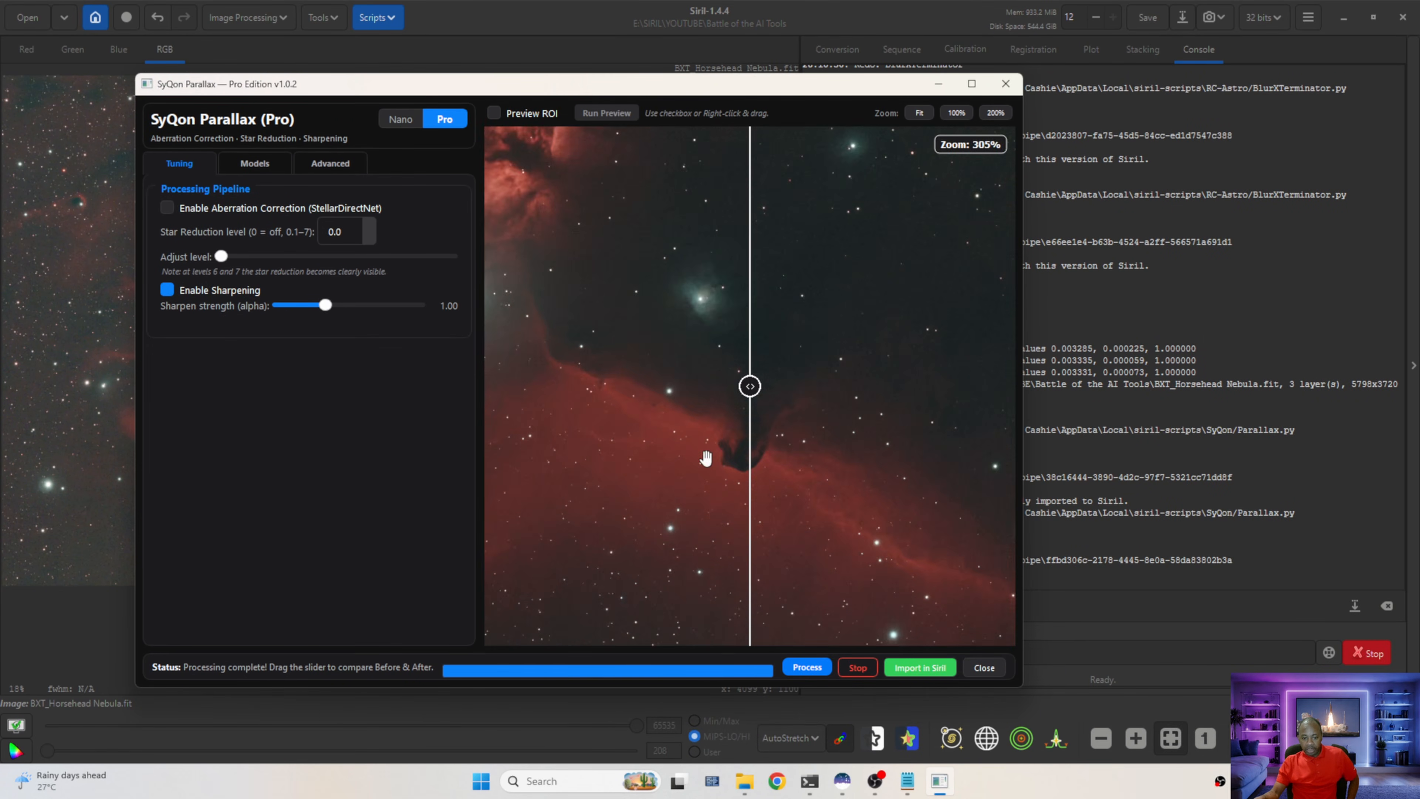
{"action": "left_click_drag", "start_coordinate": [757, 393], "coordinate": [798, 403]}
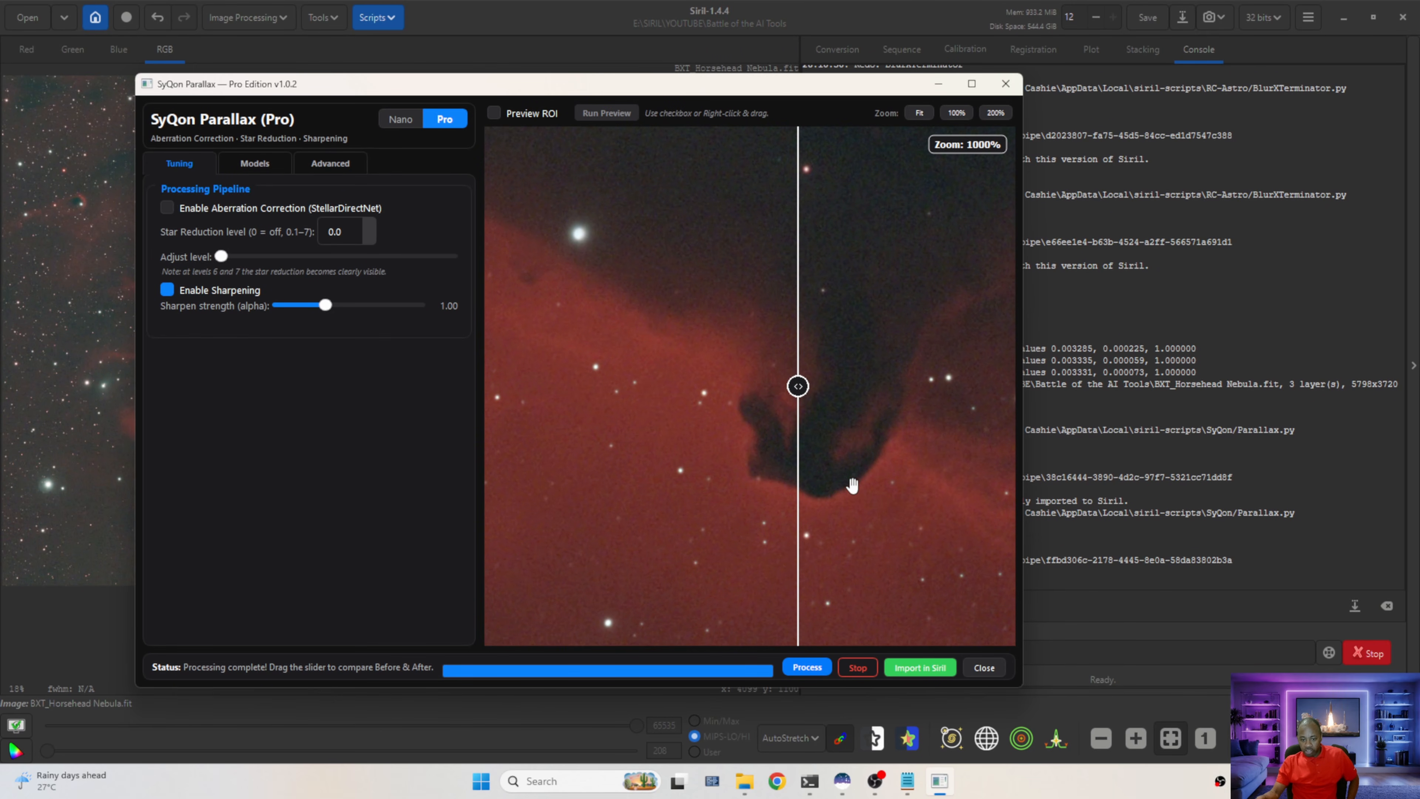
{"action": "scroll", "coordinate": [721, 427], "scroll_direction": "down", "scroll_amount": 1}
{"action": "scroll", "coordinate": [603, 317], "scroll_direction": "down", "scroll_amount": 10}
{"action": "scroll", "coordinate": [564, 301], "scroll_direction": "up", "scroll_amount": 10}
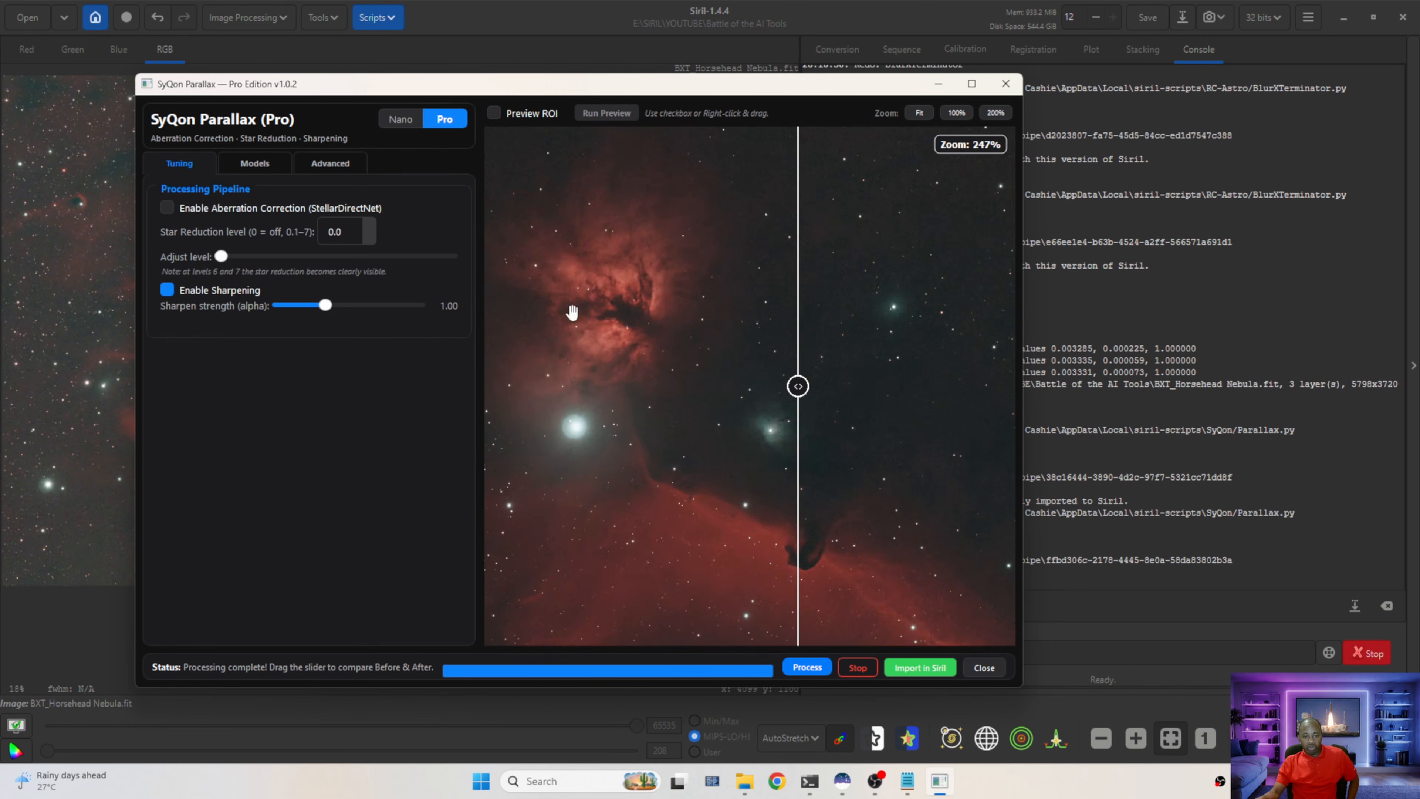
{"action": "scroll", "coordinate": [634, 297], "scroll_direction": "up", "scroll_amount": 2}
{"action": "left_click_drag", "start_coordinate": [798, 387], "coordinate": [749, 387]}
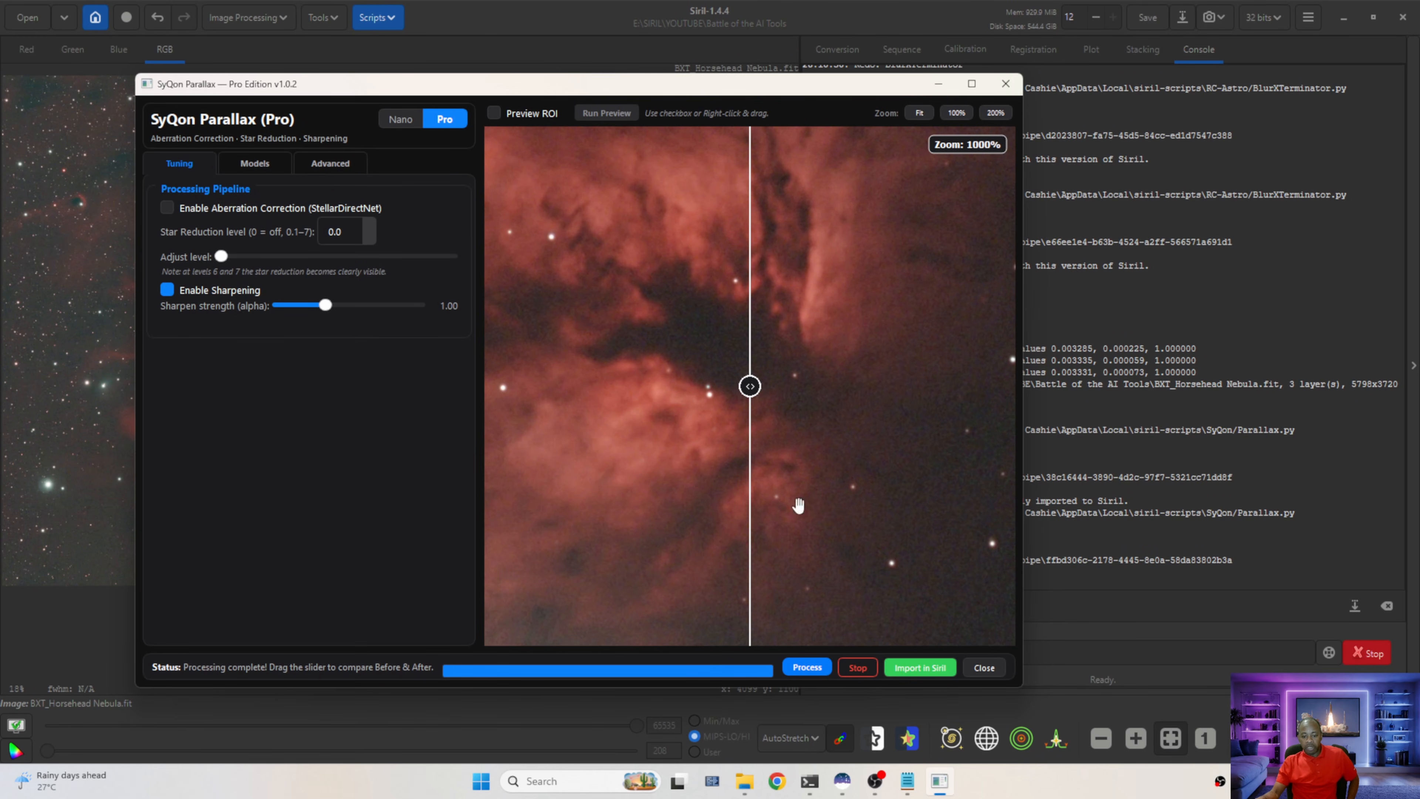
{"action": "left_click", "coordinate": [919, 667]}
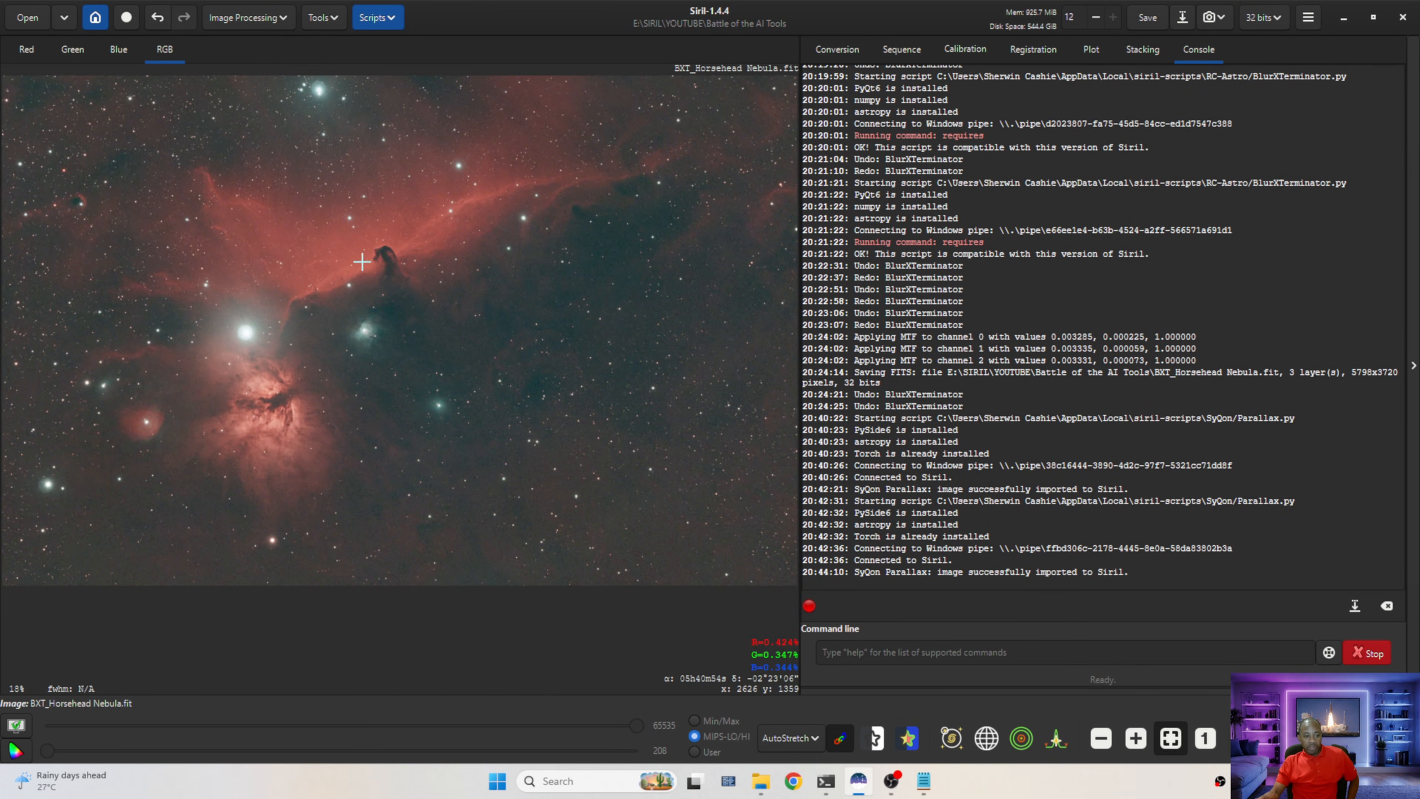
Zoom into the Horsehead and toggle undo/redo to compare the Parallax sharpening with the previous version
{"action": "scroll", "coordinate": [361, 246], "scroll_direction": "down", "scroll_amount": 1}
{"action": "scroll", "coordinate": [361, 246], "scroll_direction": "up", "scroll_amount": 8}
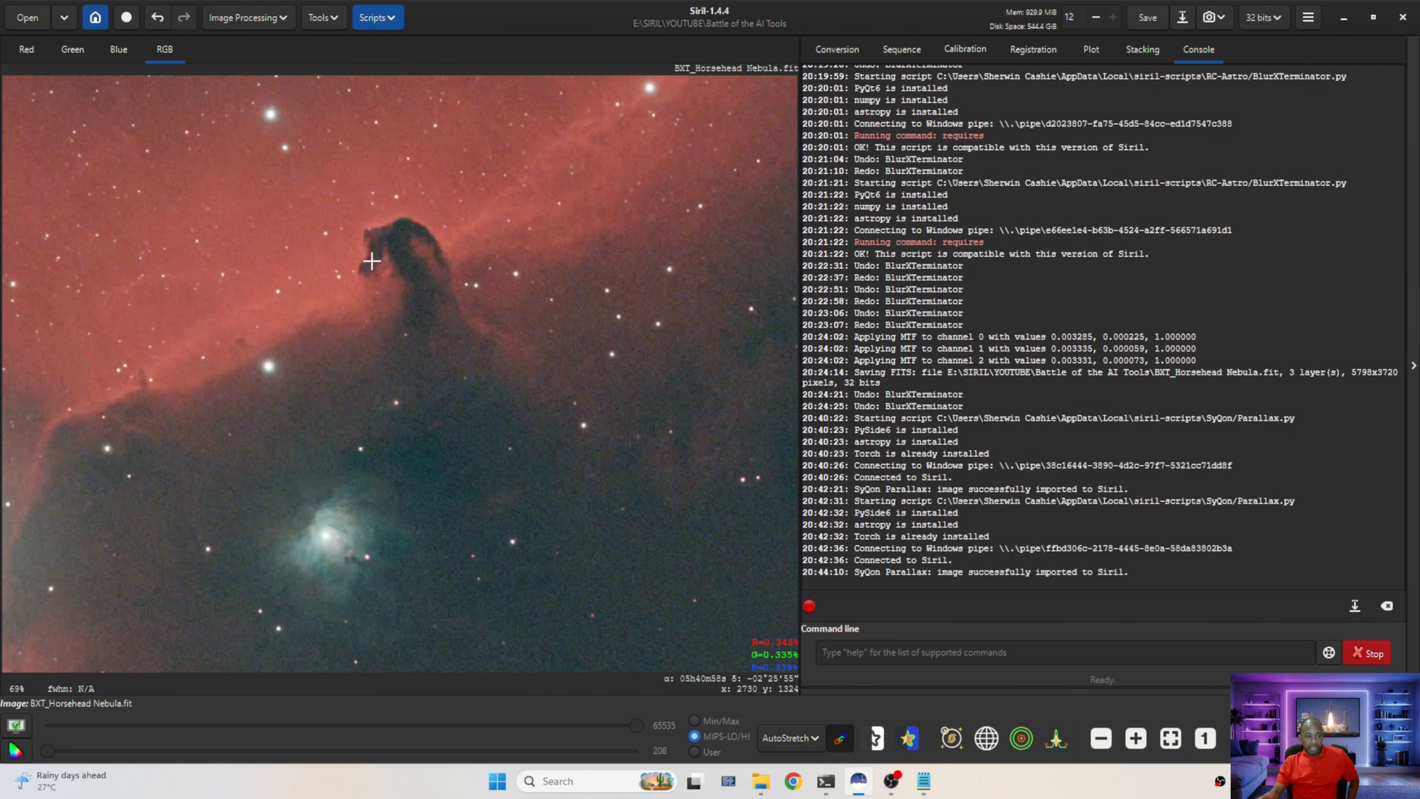
{"action": "scroll", "coordinate": [380, 262], "scroll_direction": "down", "scroll_amount": 1}
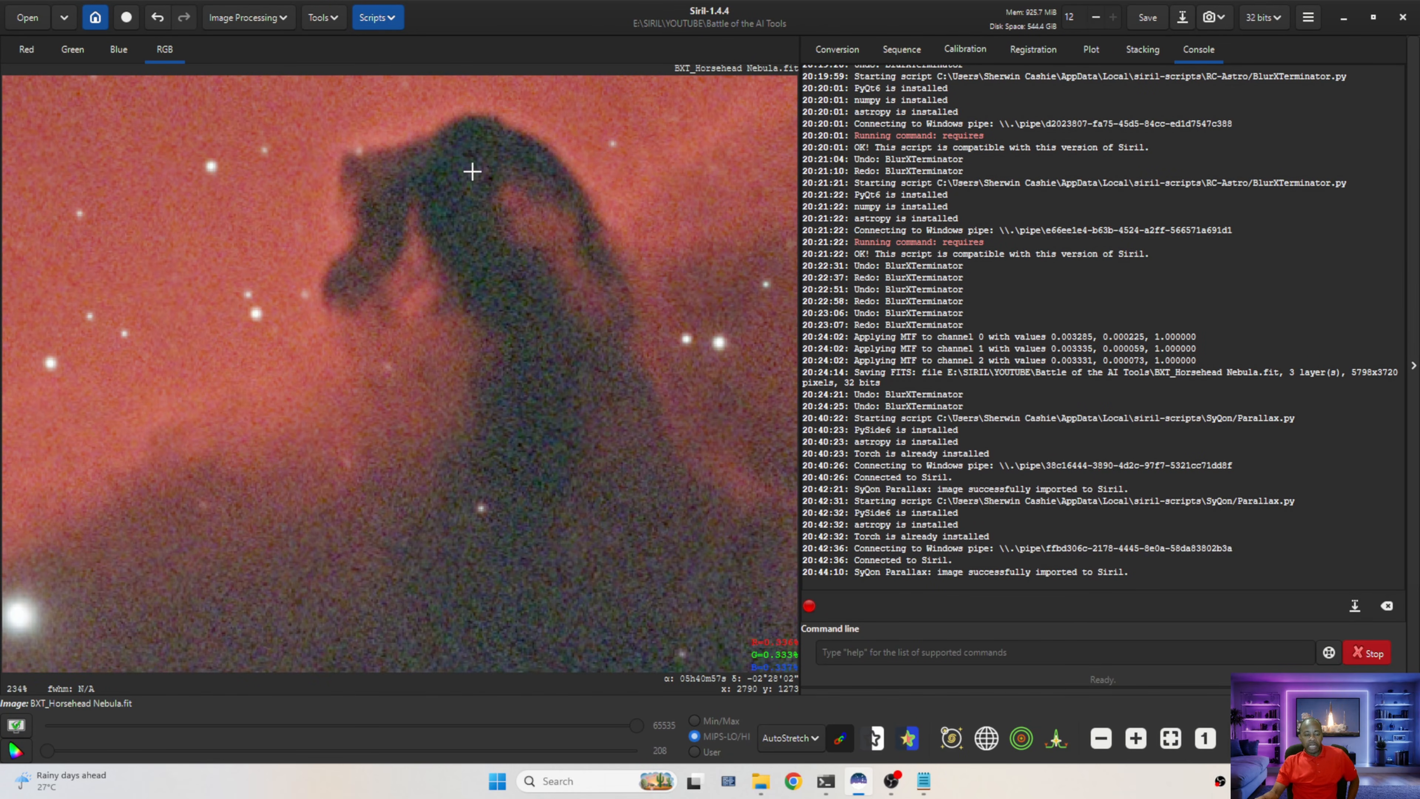
{"action": "left_click", "coordinate": [159, 20]}
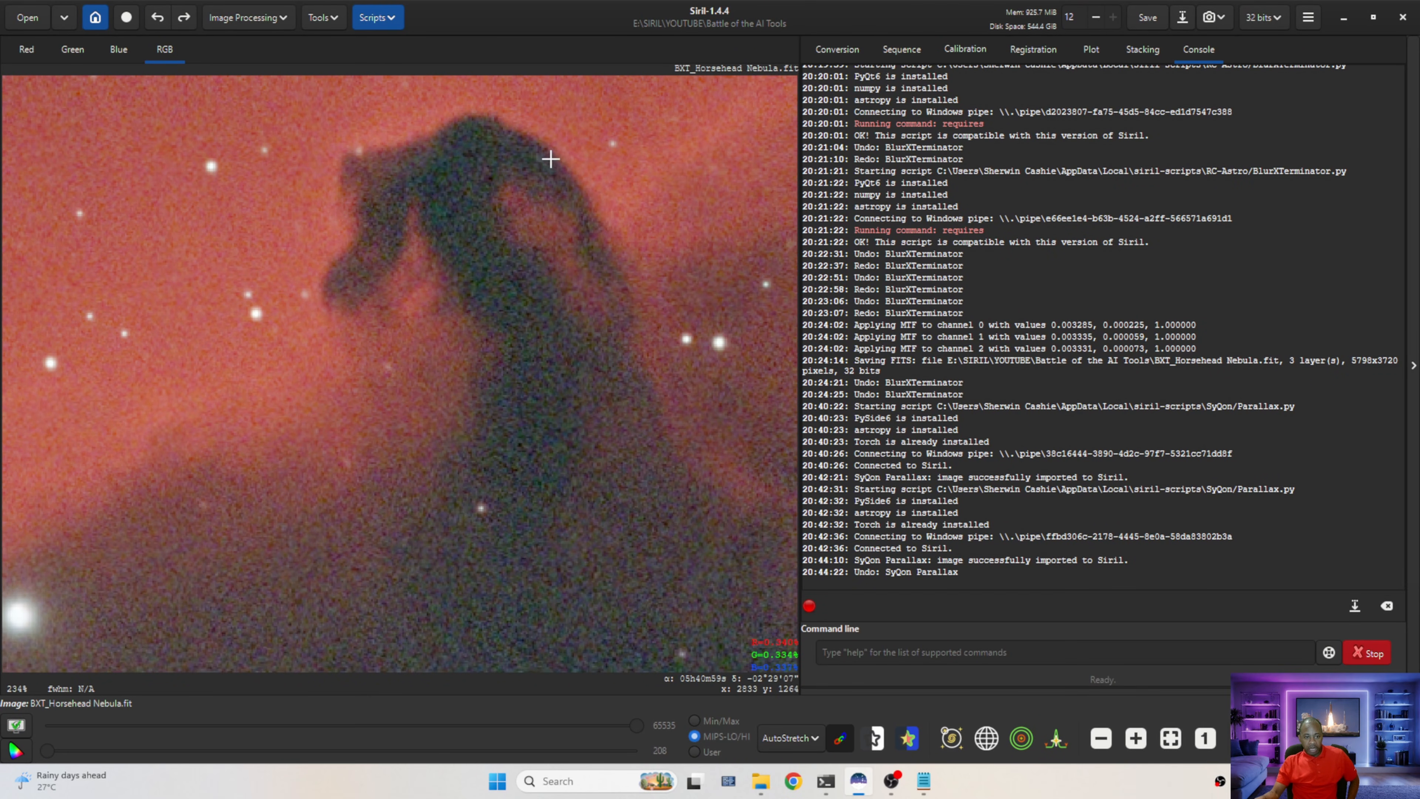
{"action": "left_click", "coordinate": [183, 24]}
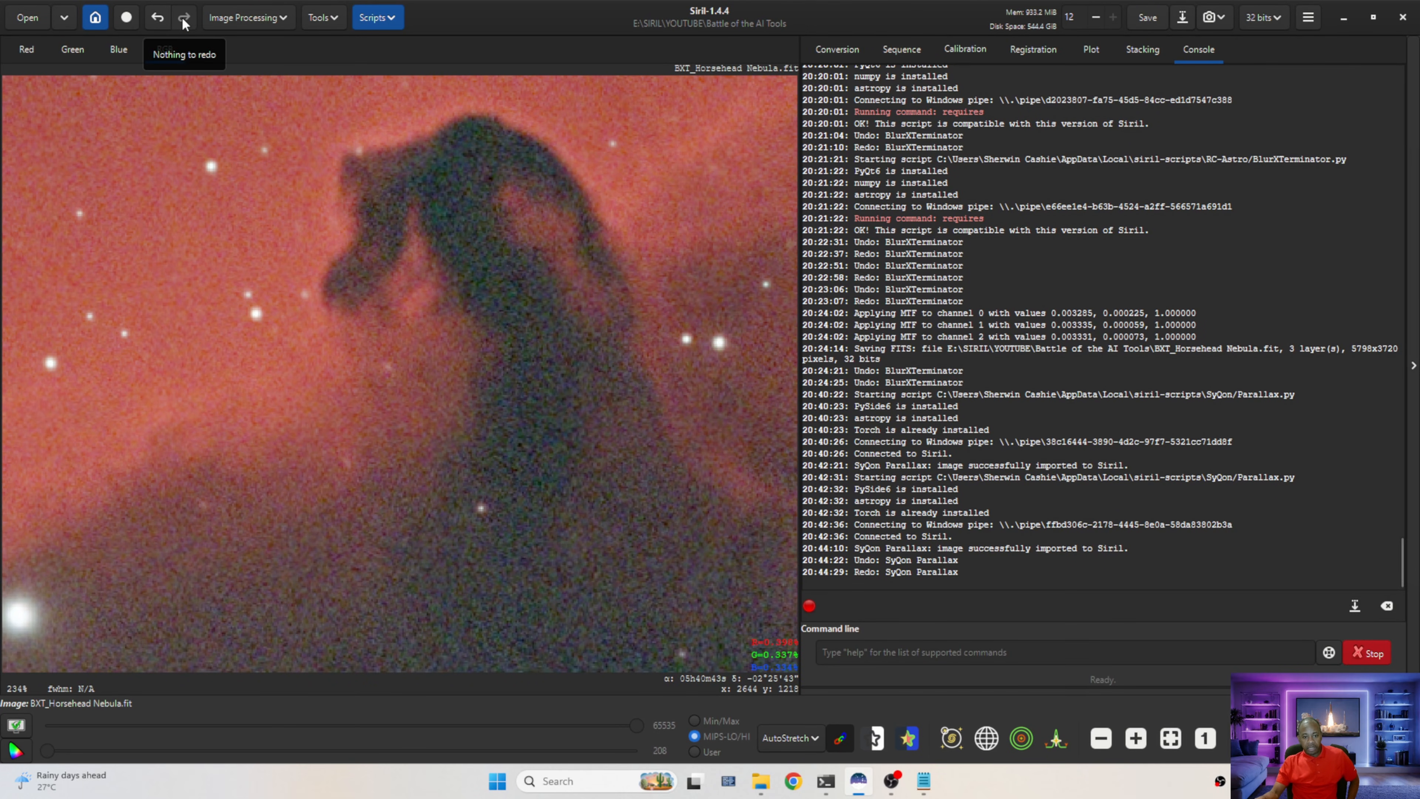
Zoom into the Flame Nebula, toggle undo/redo to compare the sharpening, and fit the image to the window
{"action": "scroll", "coordinate": [250, 351], "scroll_direction": "down", "scroll_amount": 3}
{"action": "scroll", "coordinate": [235, 369], "scroll_direction": "down", "scroll_amount": 2}
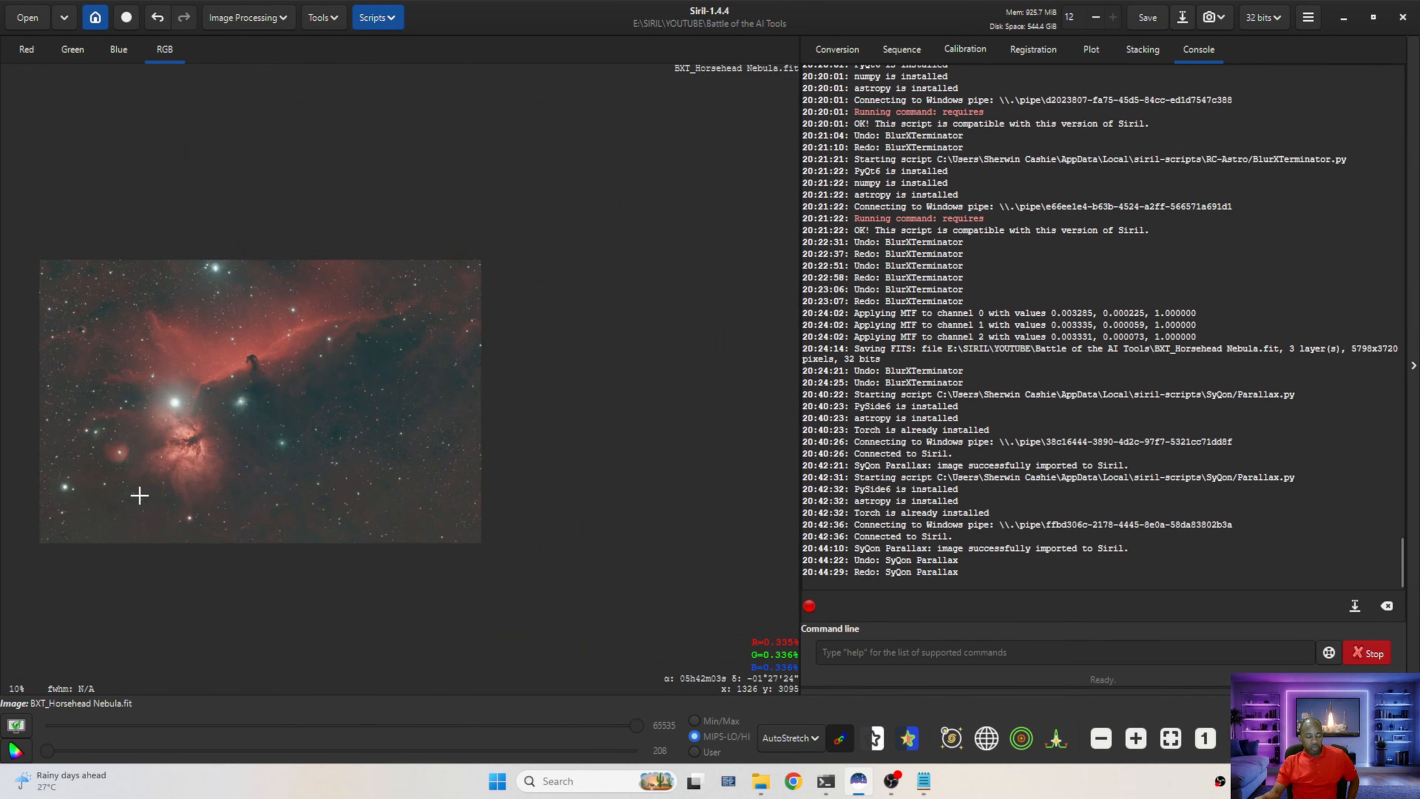
{"action": "scroll", "coordinate": [120, 453], "scroll_direction": "up", "scroll_amount": 2}
{"action": "scroll", "coordinate": [313, 318], "scroll_direction": "up", "scroll_amount": 2}
{"action": "scroll", "coordinate": [321, 303], "scroll_direction": "up", "scroll_amount": 3}
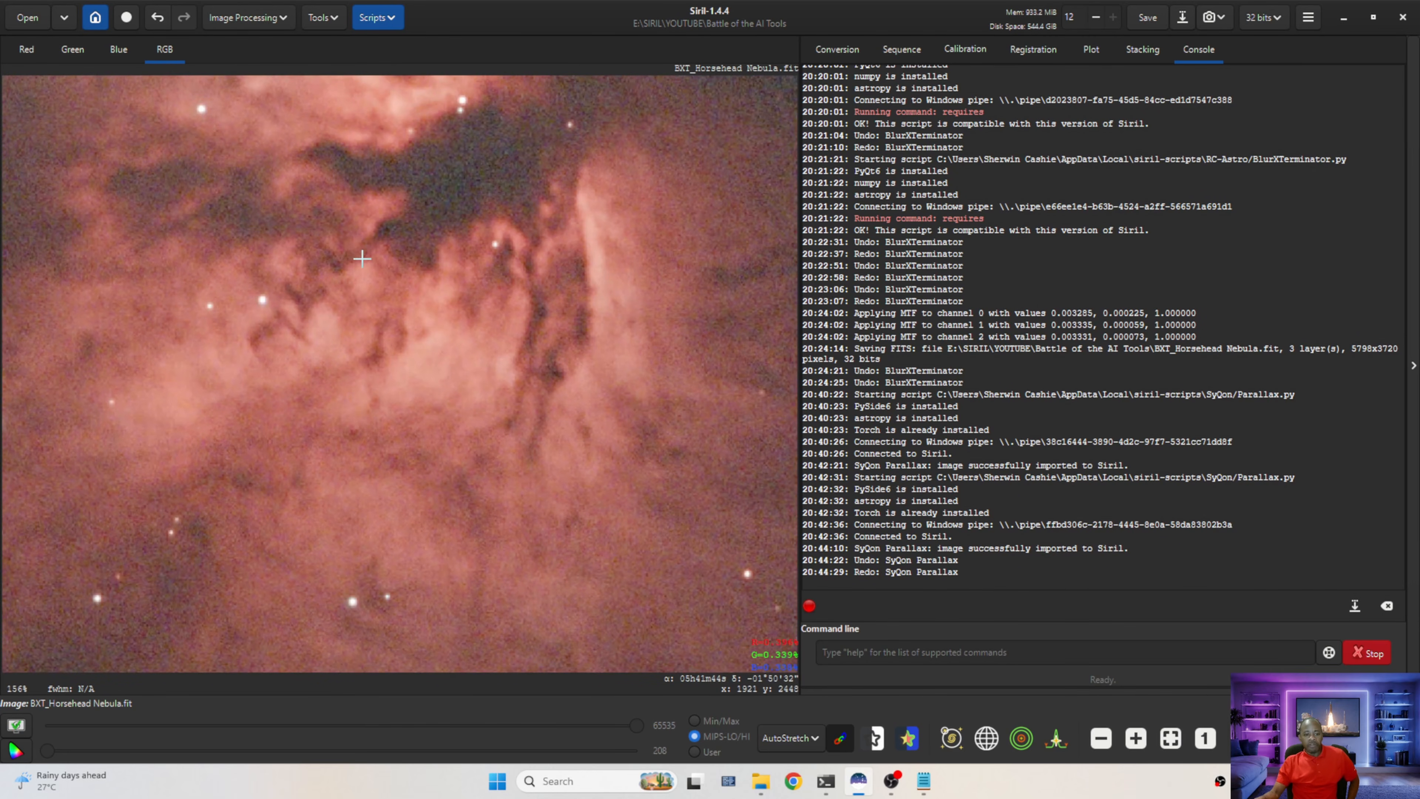
{"action": "left_click", "coordinate": [157, 19]}
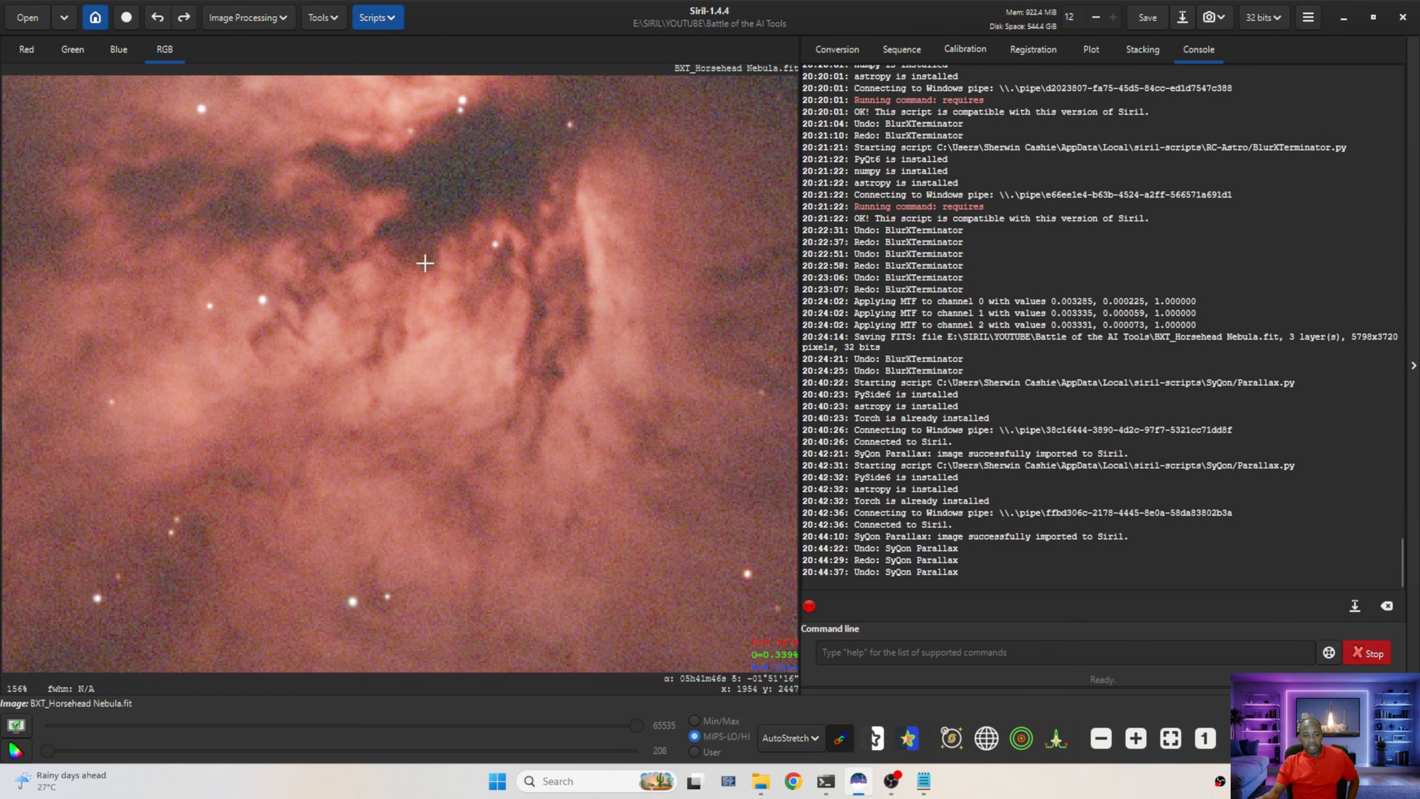
{"action": "left_click", "coordinate": [184, 19]}
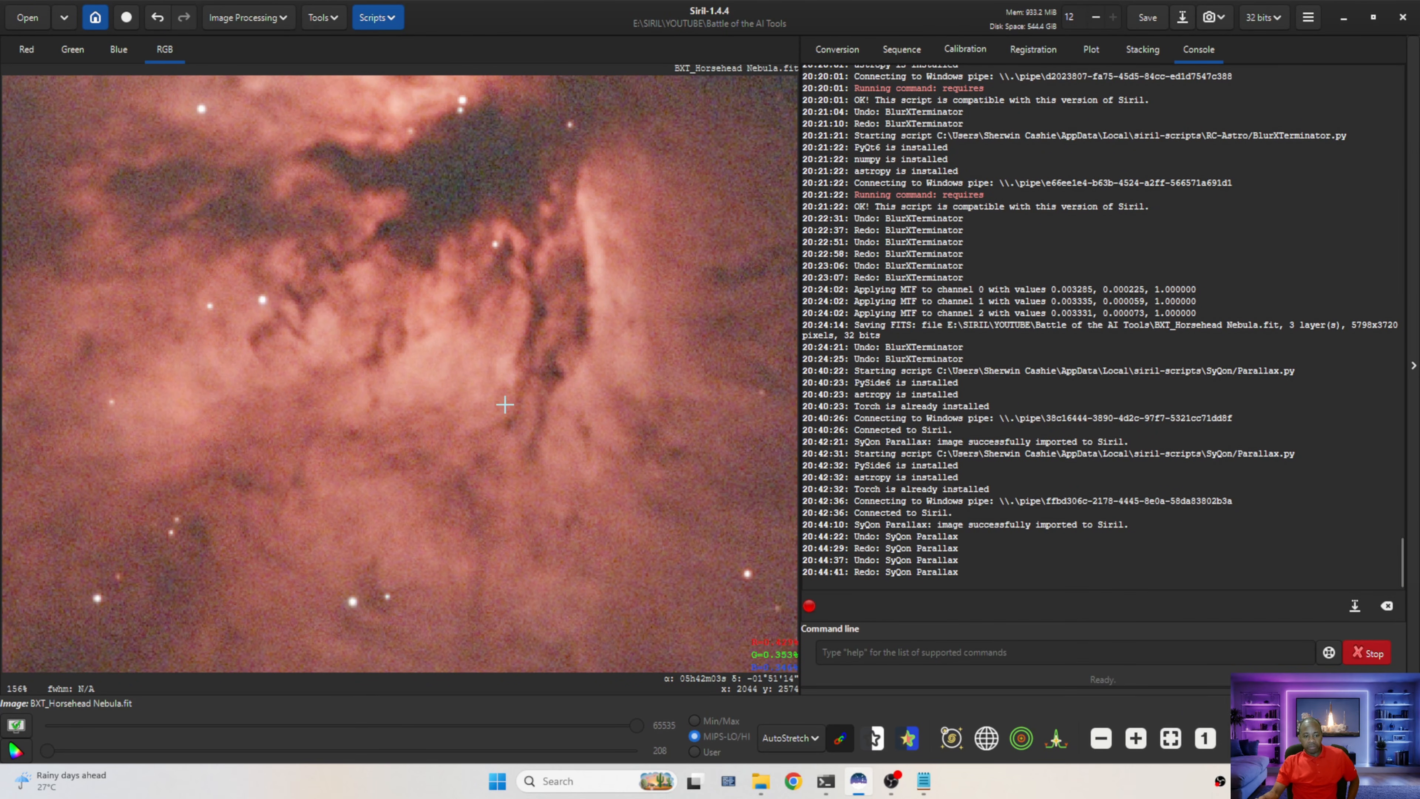
{"action": "scroll", "coordinate": [505, 403], "scroll_direction": "down", "scroll_amount": 2}
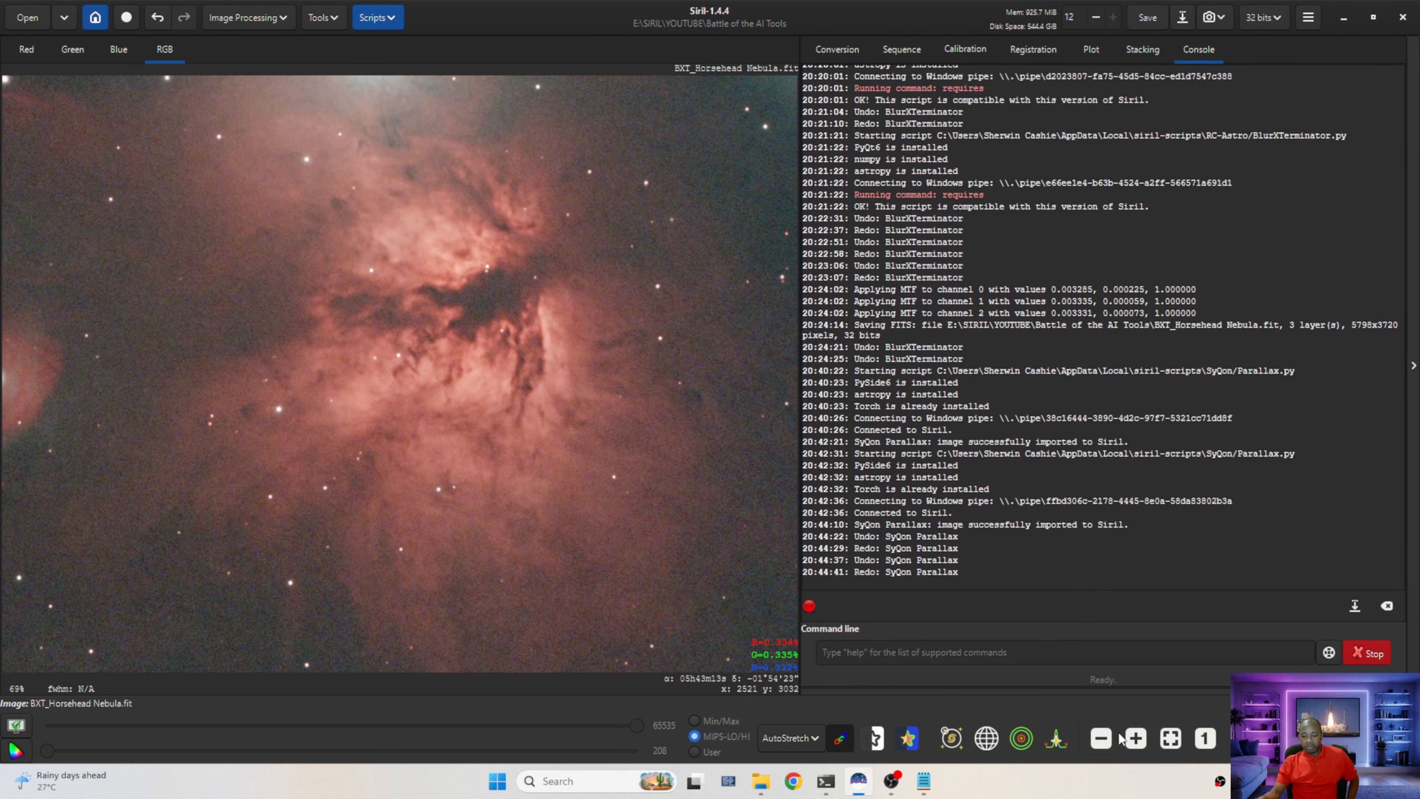
{"action": "left_click", "coordinate": [1173, 742]}
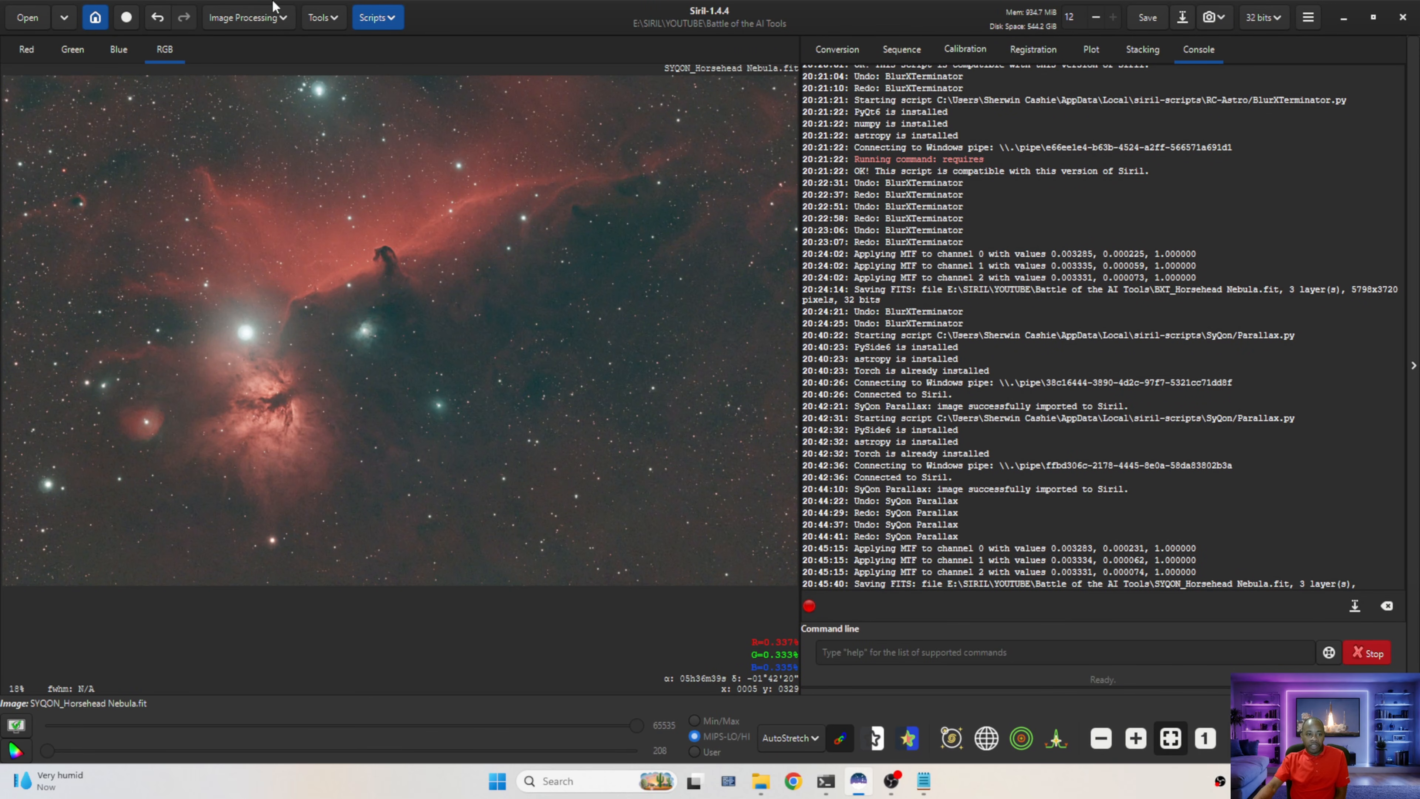
Launch the ImageWindow utility Python script
{"action": "left_click", "coordinate": [374, 18]}
{"action": "mouse_move", "coordinate": [425, 65]}
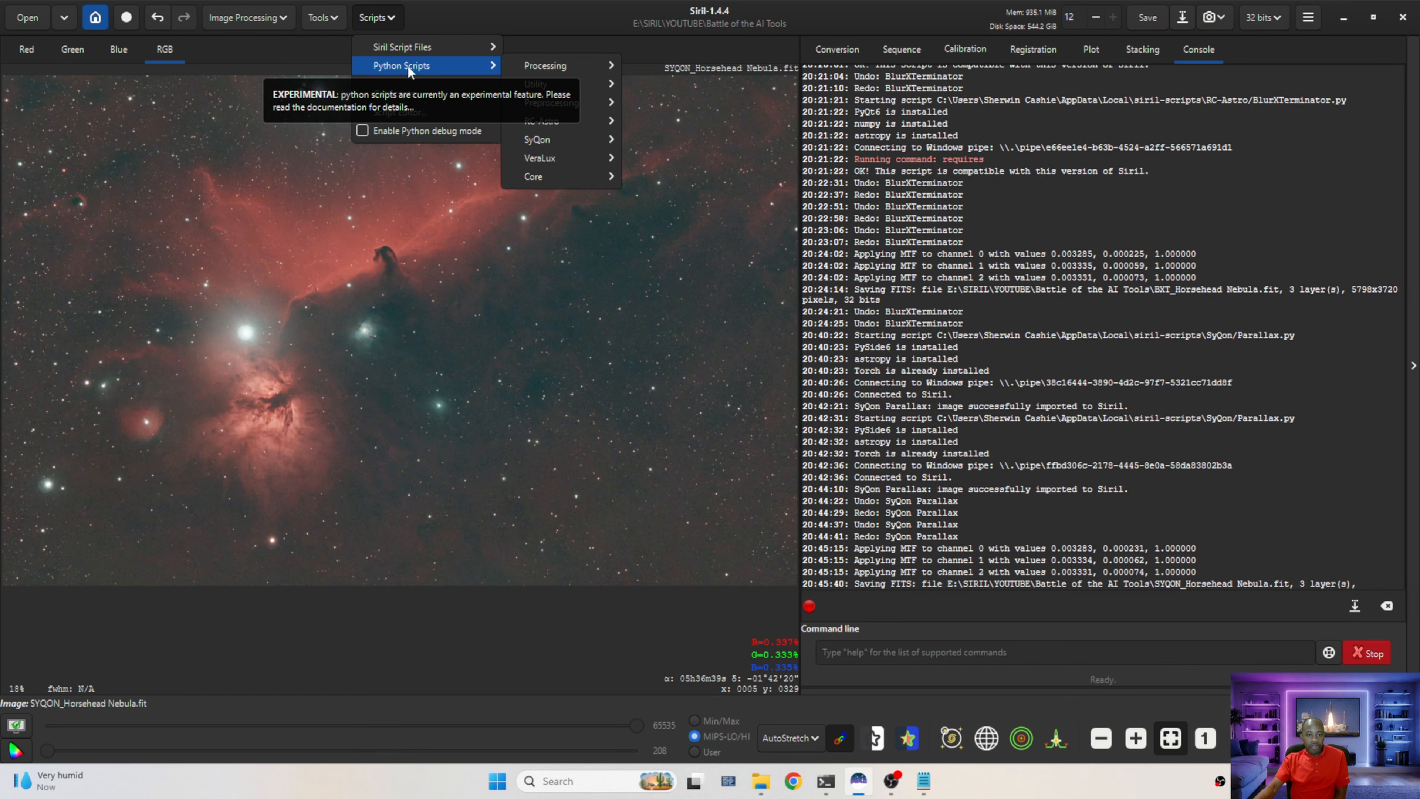
{"action": "mouse_move", "coordinate": [562, 85]}
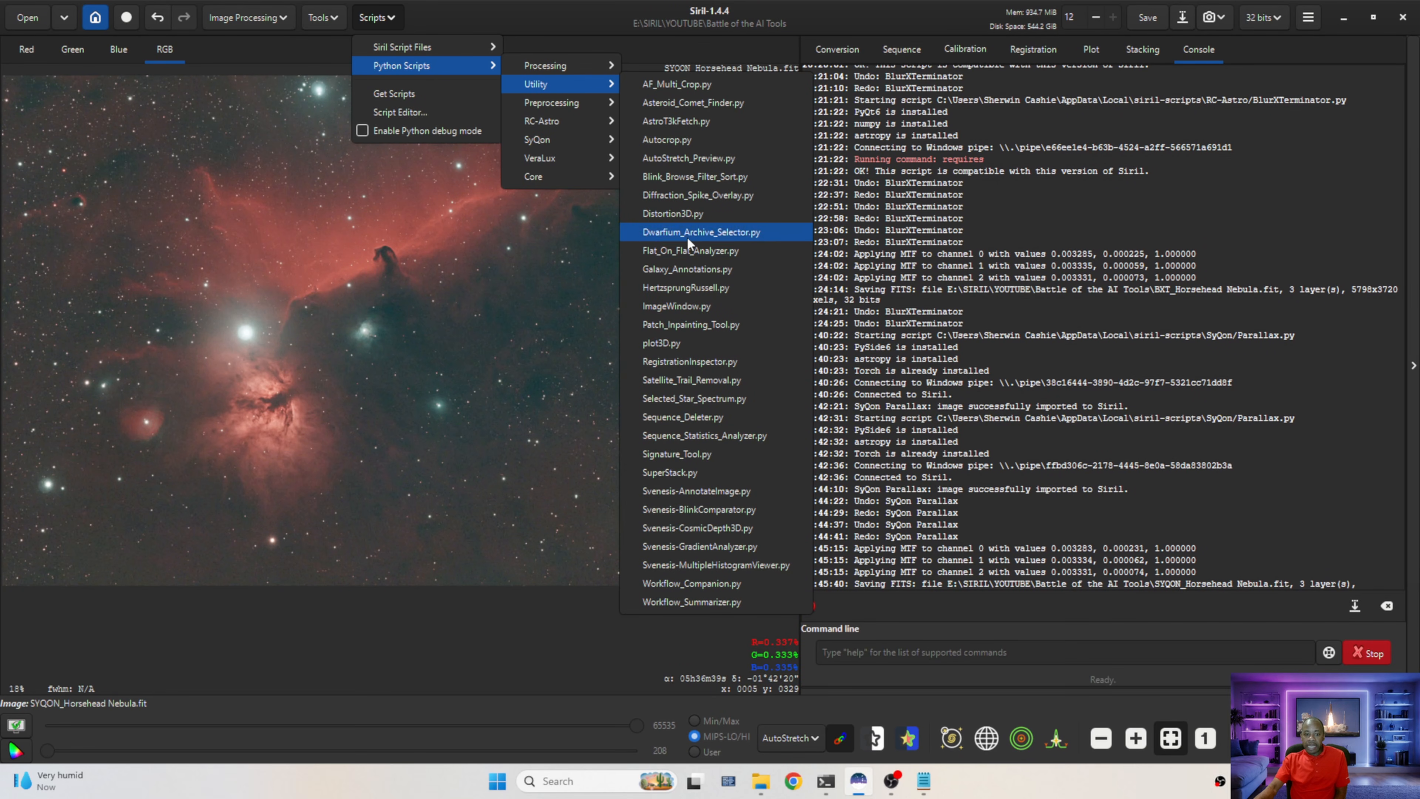
{"action": "left_click", "coordinate": [686, 311]}
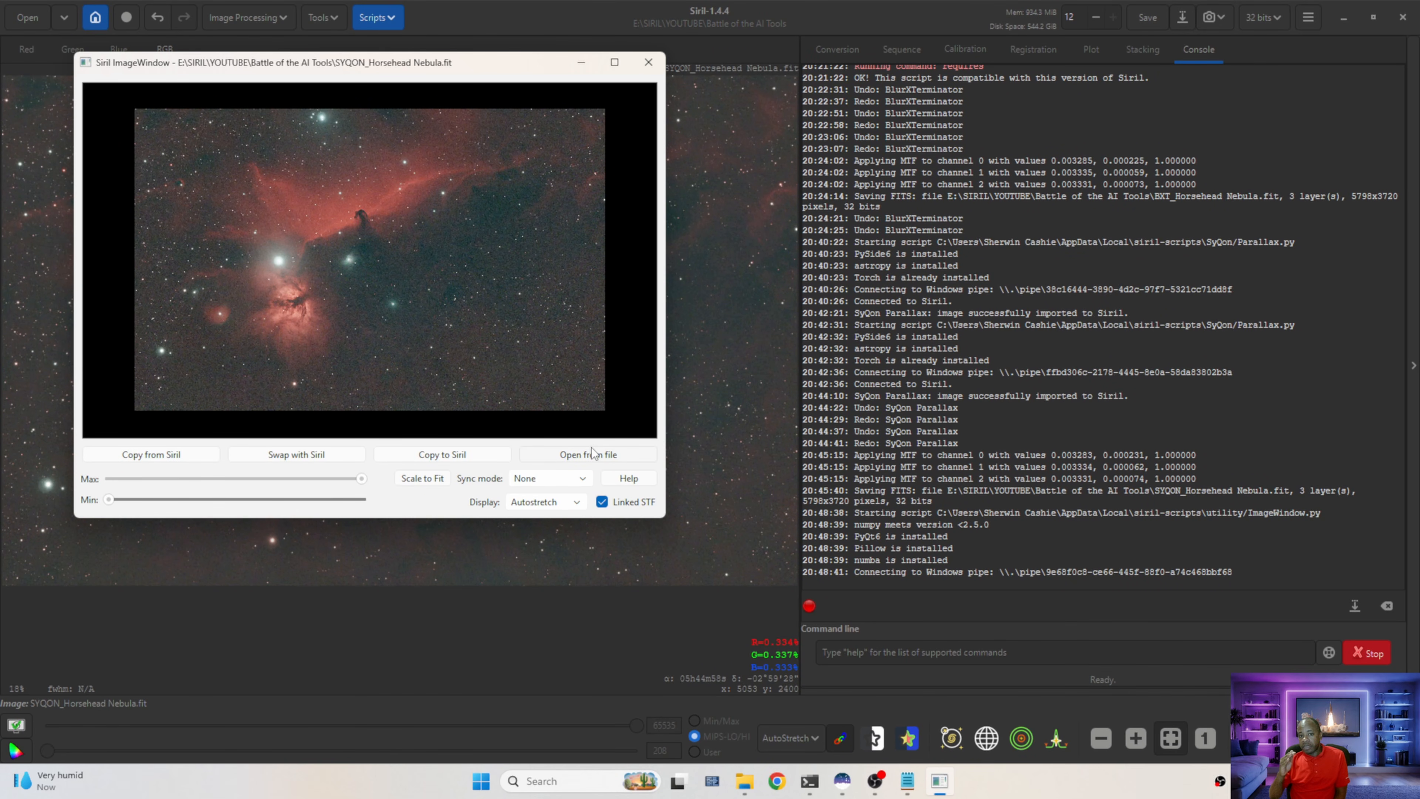
Open BXT_Horsehead Nebula.fit from file in the ImageWindow viewer
{"action": "left_click", "coordinate": [593, 453]}
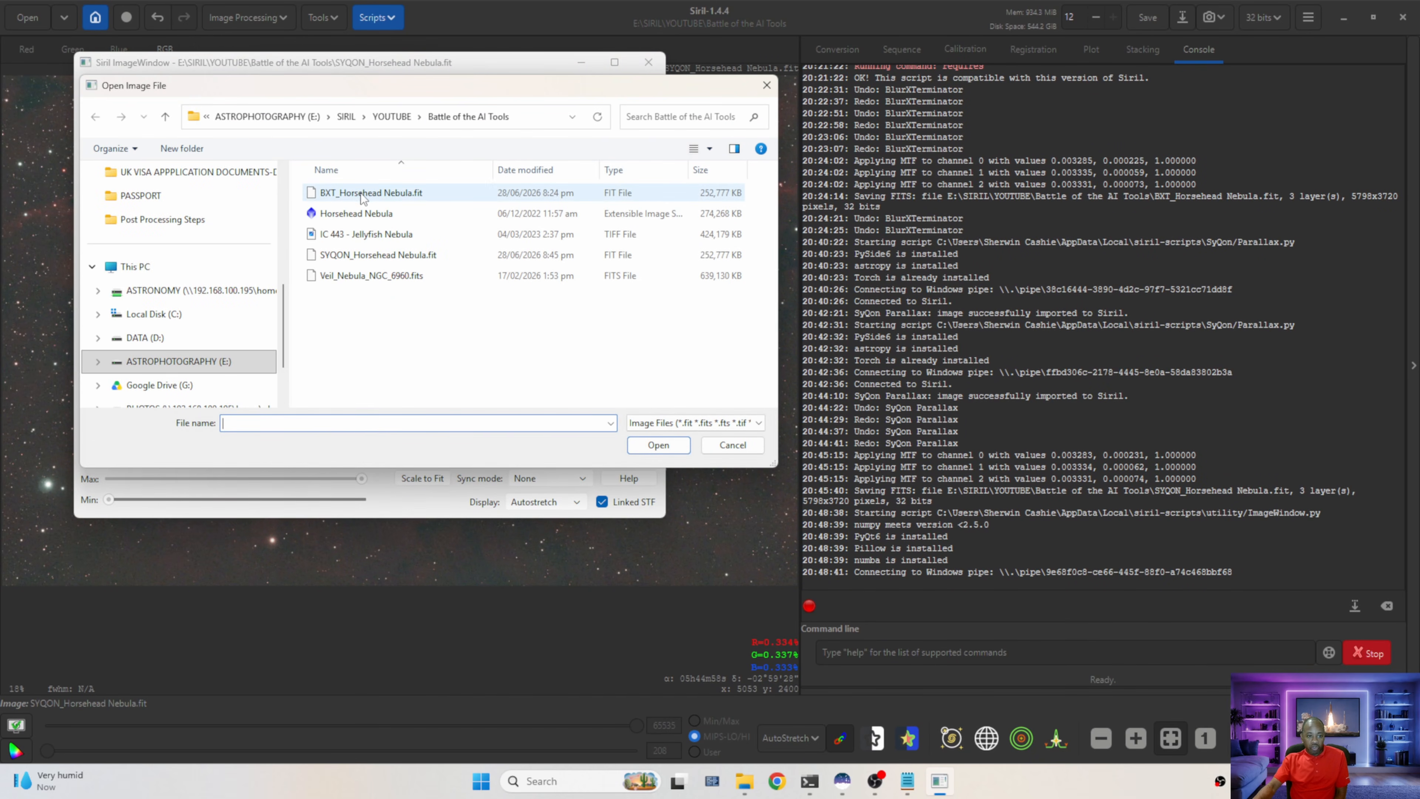
{"action": "double_click", "coordinate": [352, 194]}
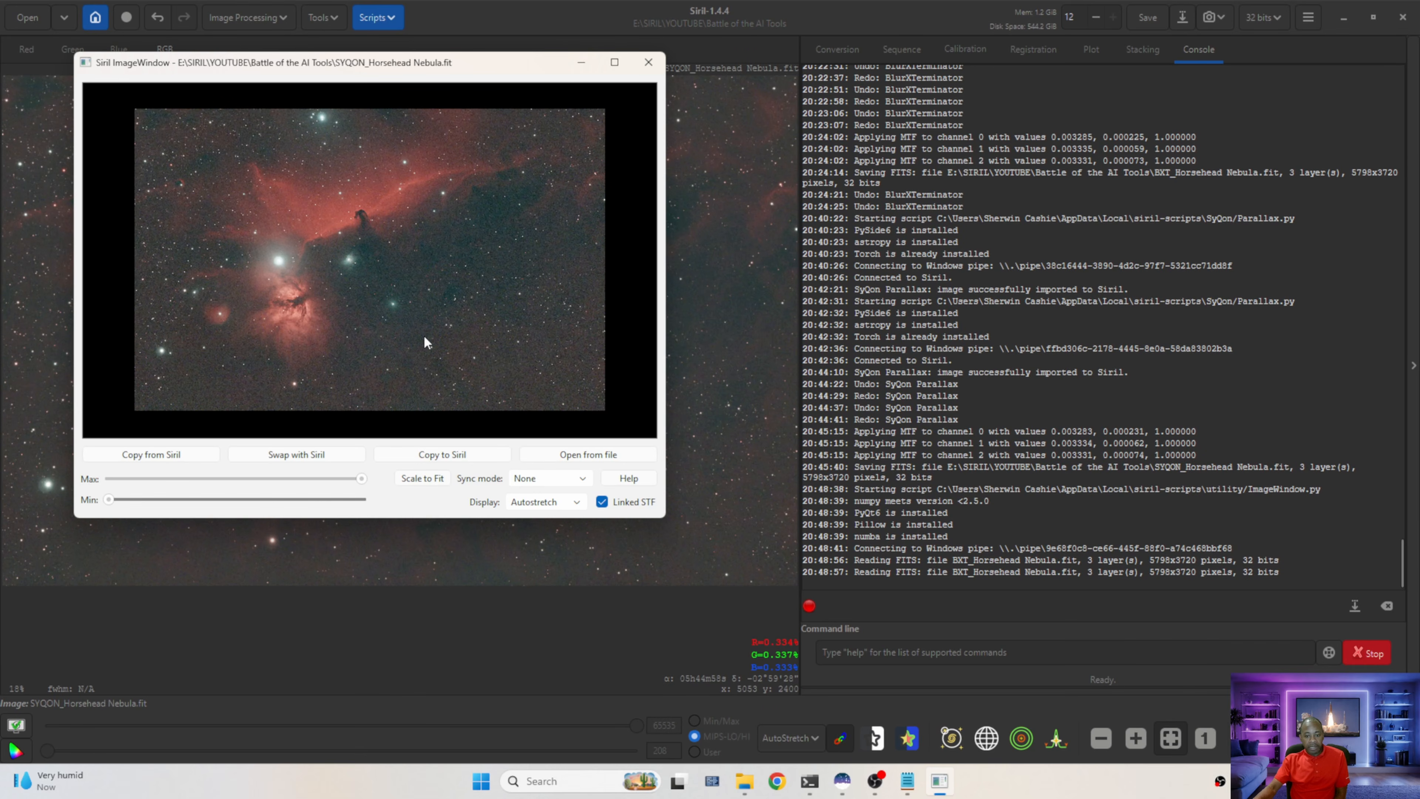
Launch a second ImageWindow utility script and open SYQON_Horsehead Nebula.fit in it
{"action": "left_click", "coordinate": [376, 17]}
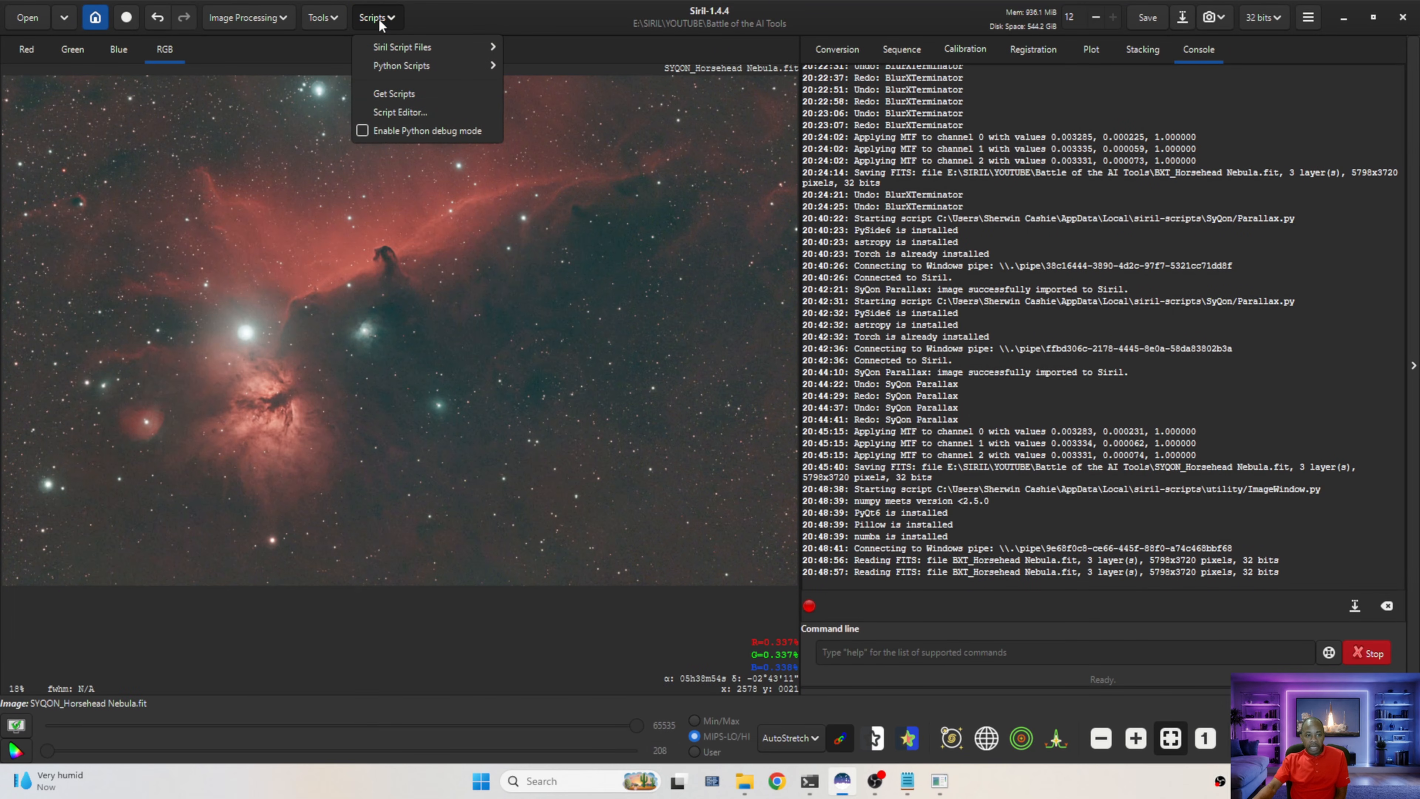
{"action": "mouse_move", "coordinate": [398, 65]}
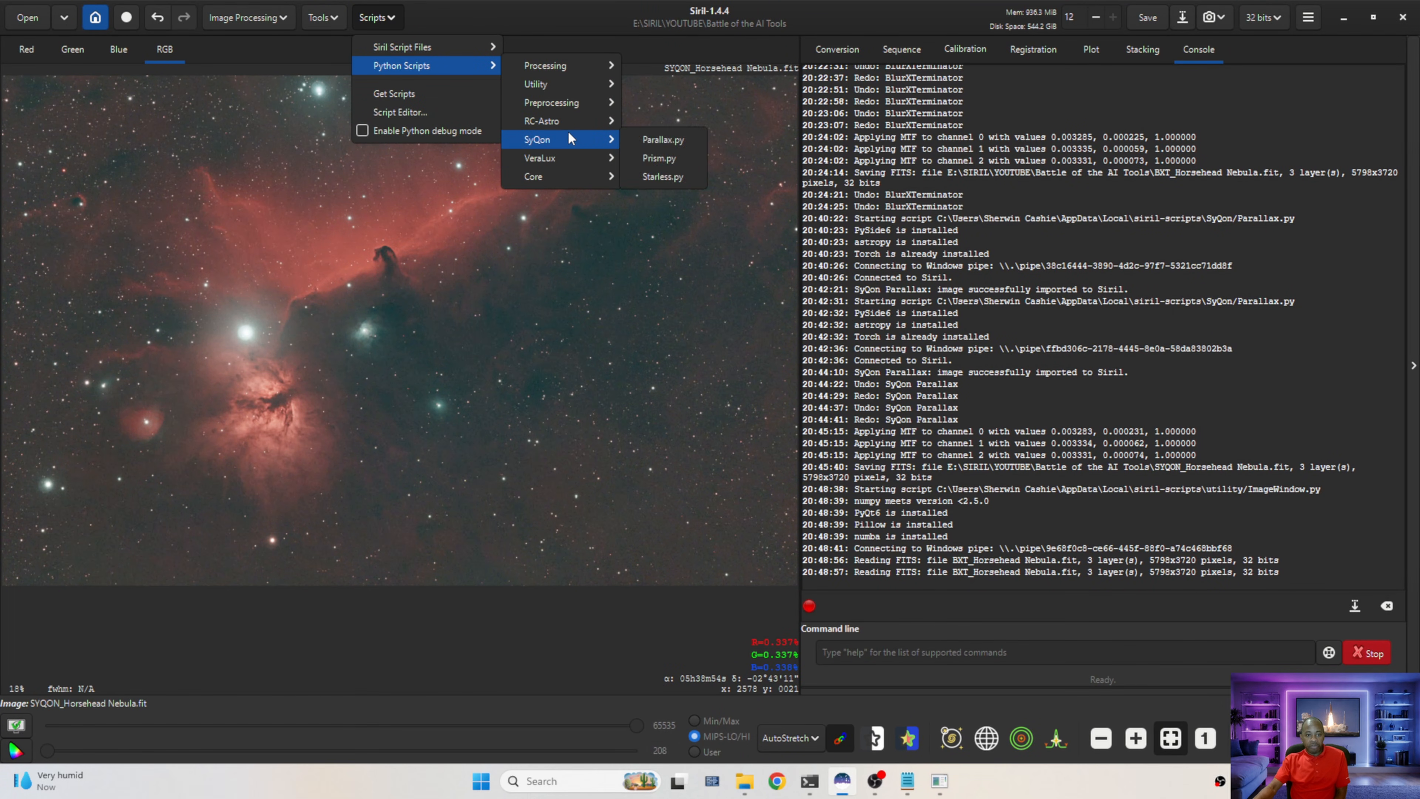
{"action": "mouse_move", "coordinate": [574, 87]}
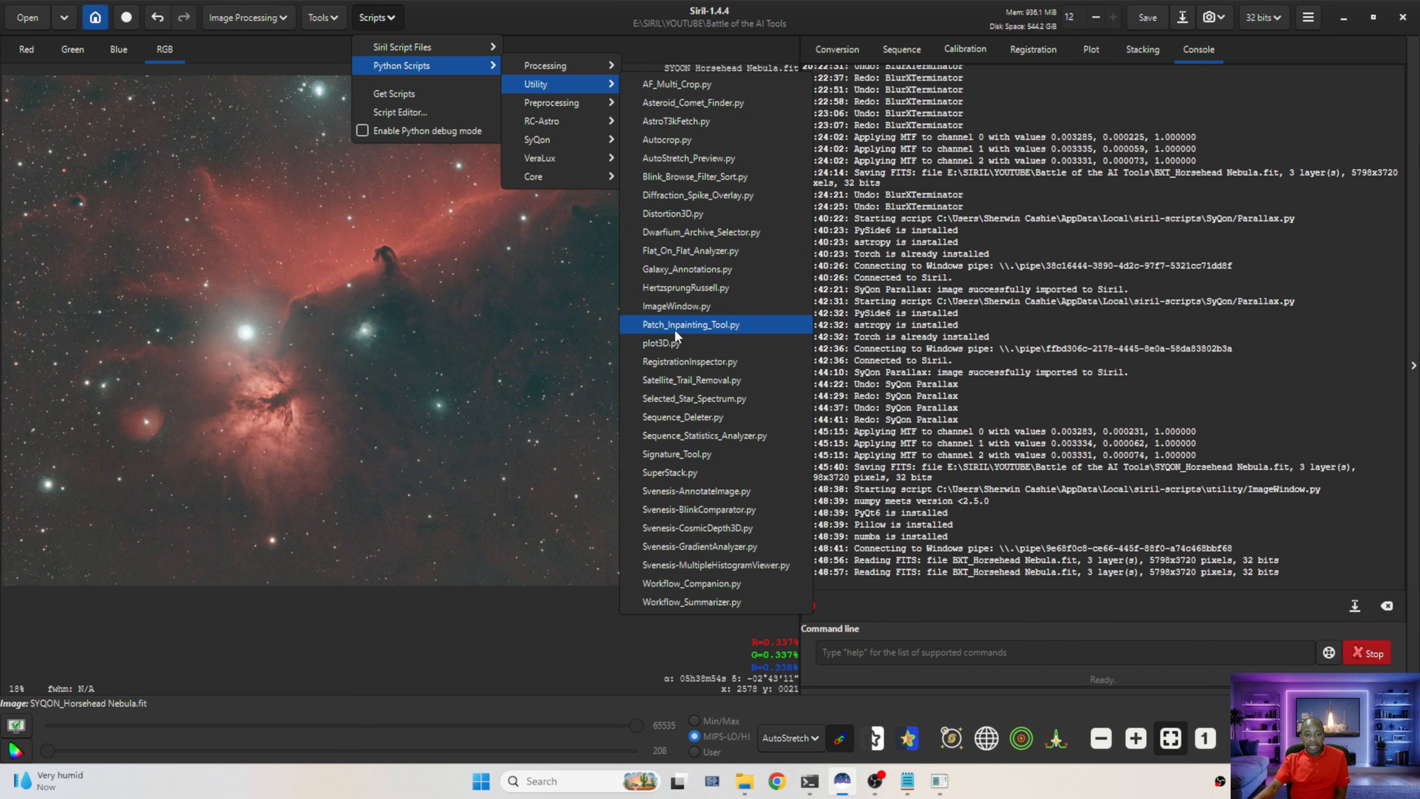
{"action": "left_click", "coordinate": [704, 311]}
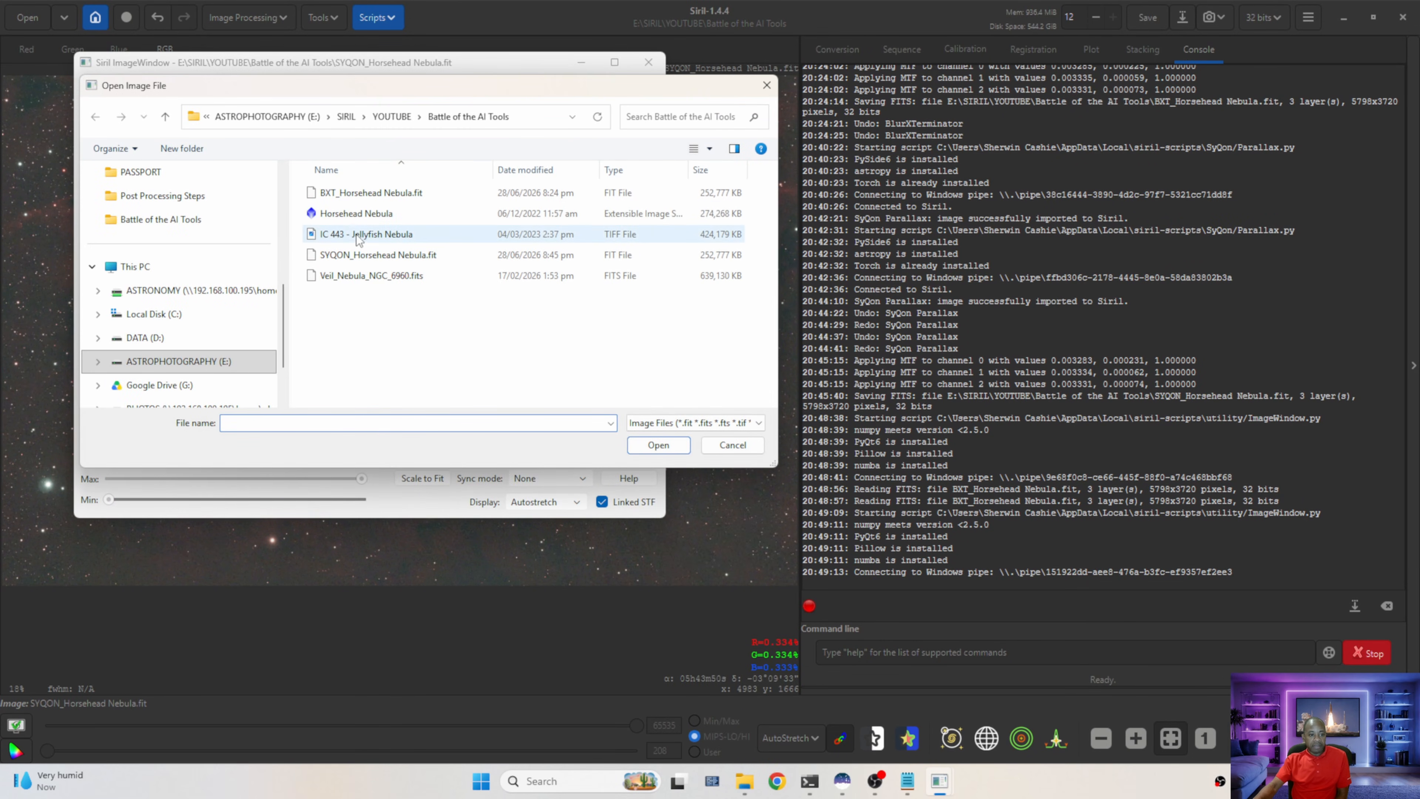
{"action": "double_click", "coordinate": [362, 256]}
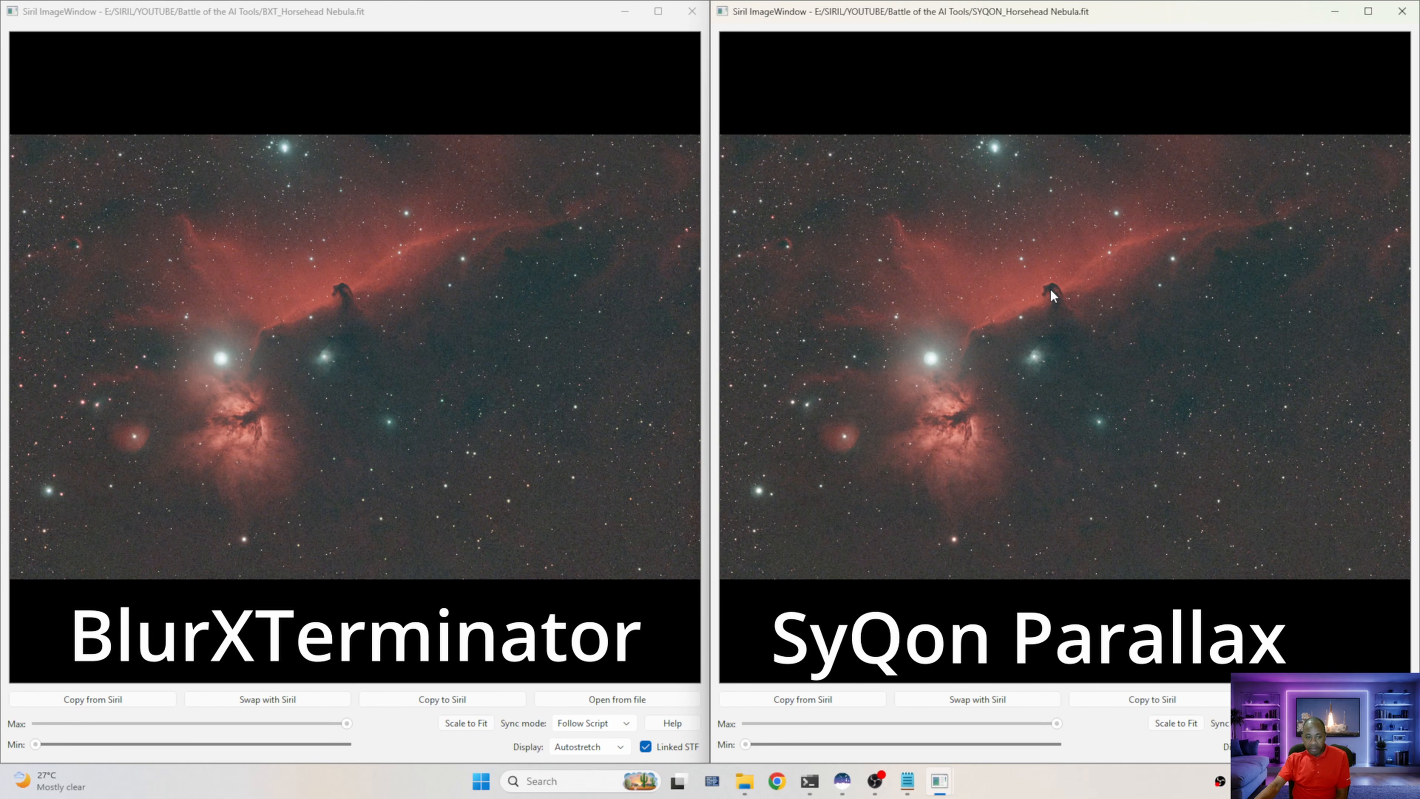
Zoom in and out on the Horsehead in both viewers to compare the BlurXTerminator and Parallax results
{"action": "scroll", "coordinate": [339, 291], "scroll_direction": "down", "scroll_amount": 2}
{"action": "scroll", "coordinate": [339, 291], "scroll_direction": "up", "scroll_amount": 1}
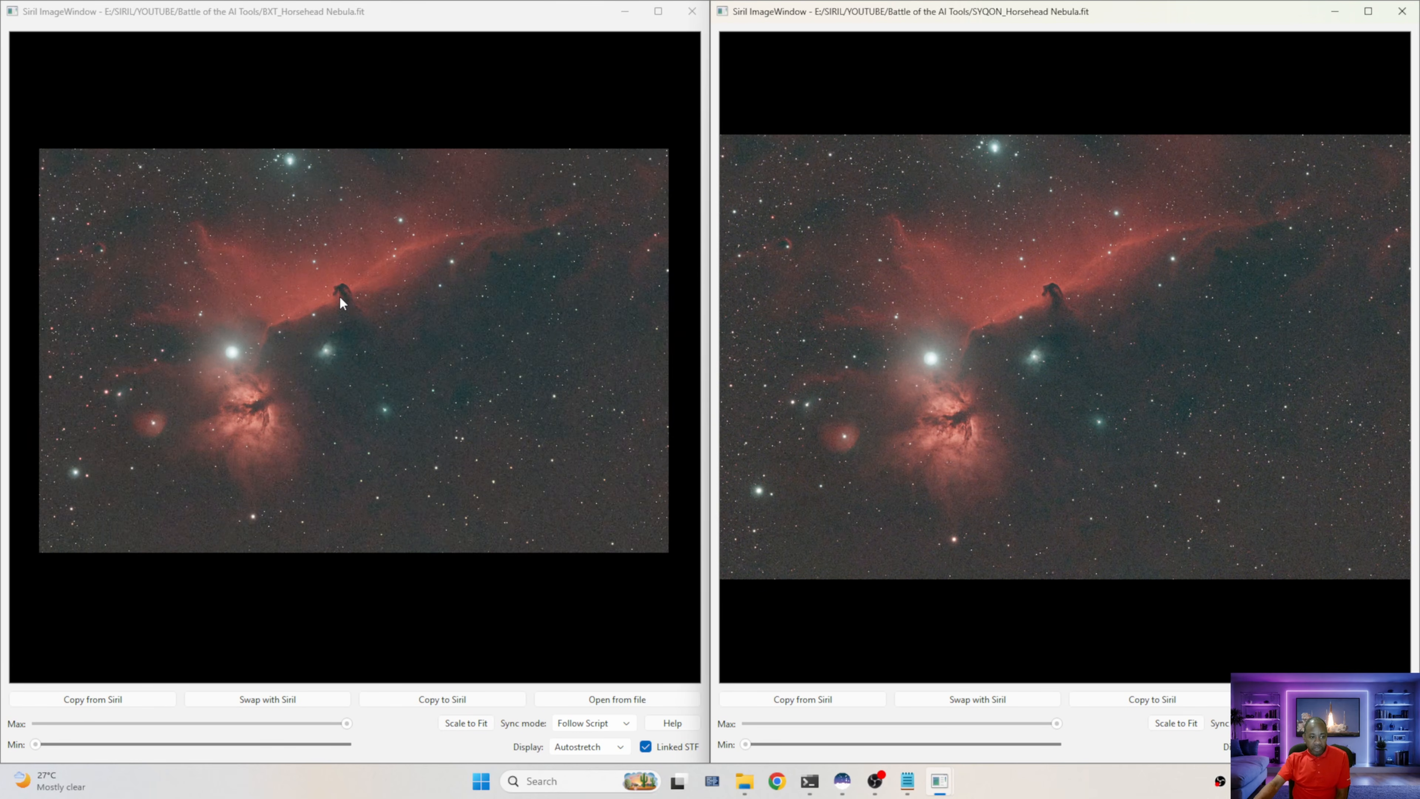
{"action": "scroll", "coordinate": [340, 297], "scroll_direction": "up", "scroll_amount": 5}
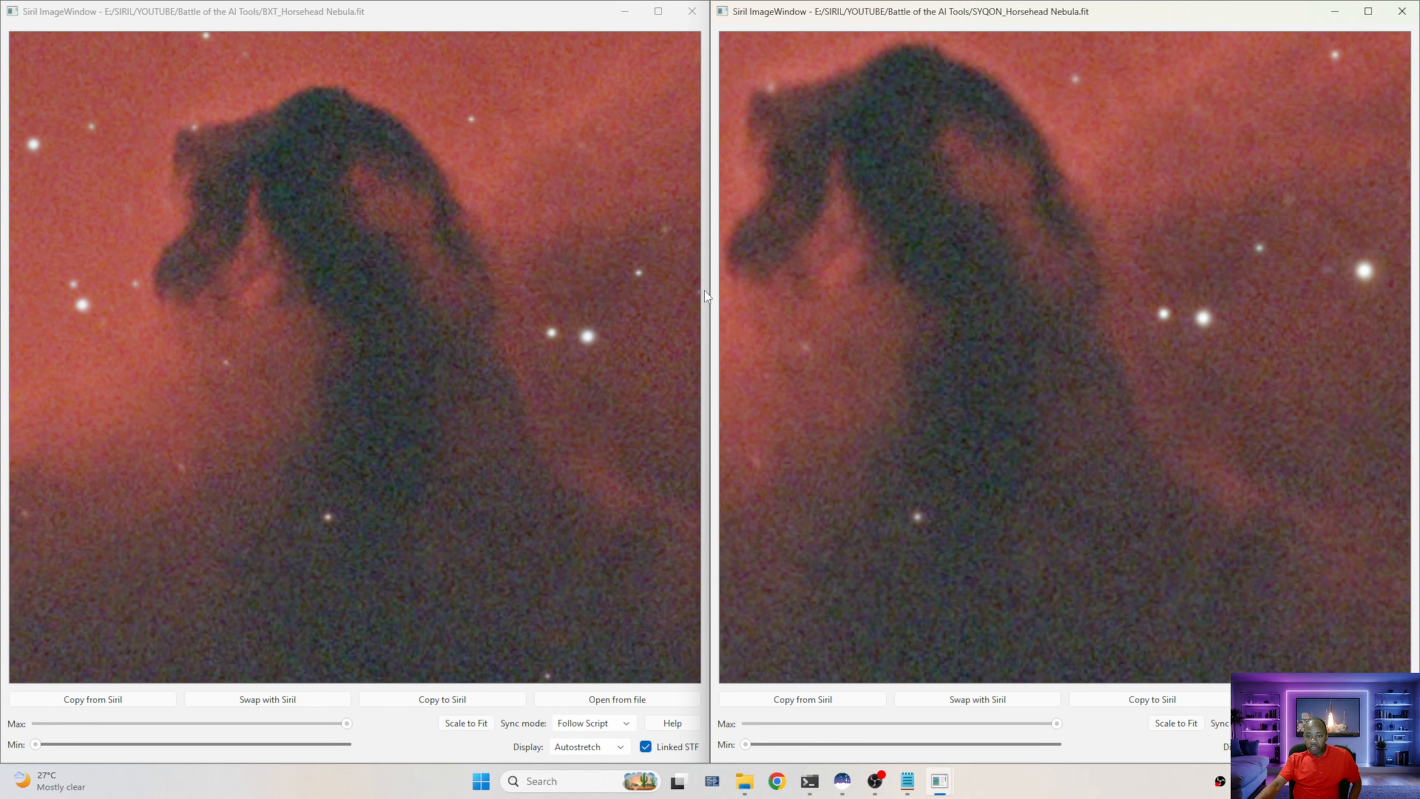
{"action": "scroll", "coordinate": [474, 448], "scroll_direction": "down", "scroll_amount": 8}
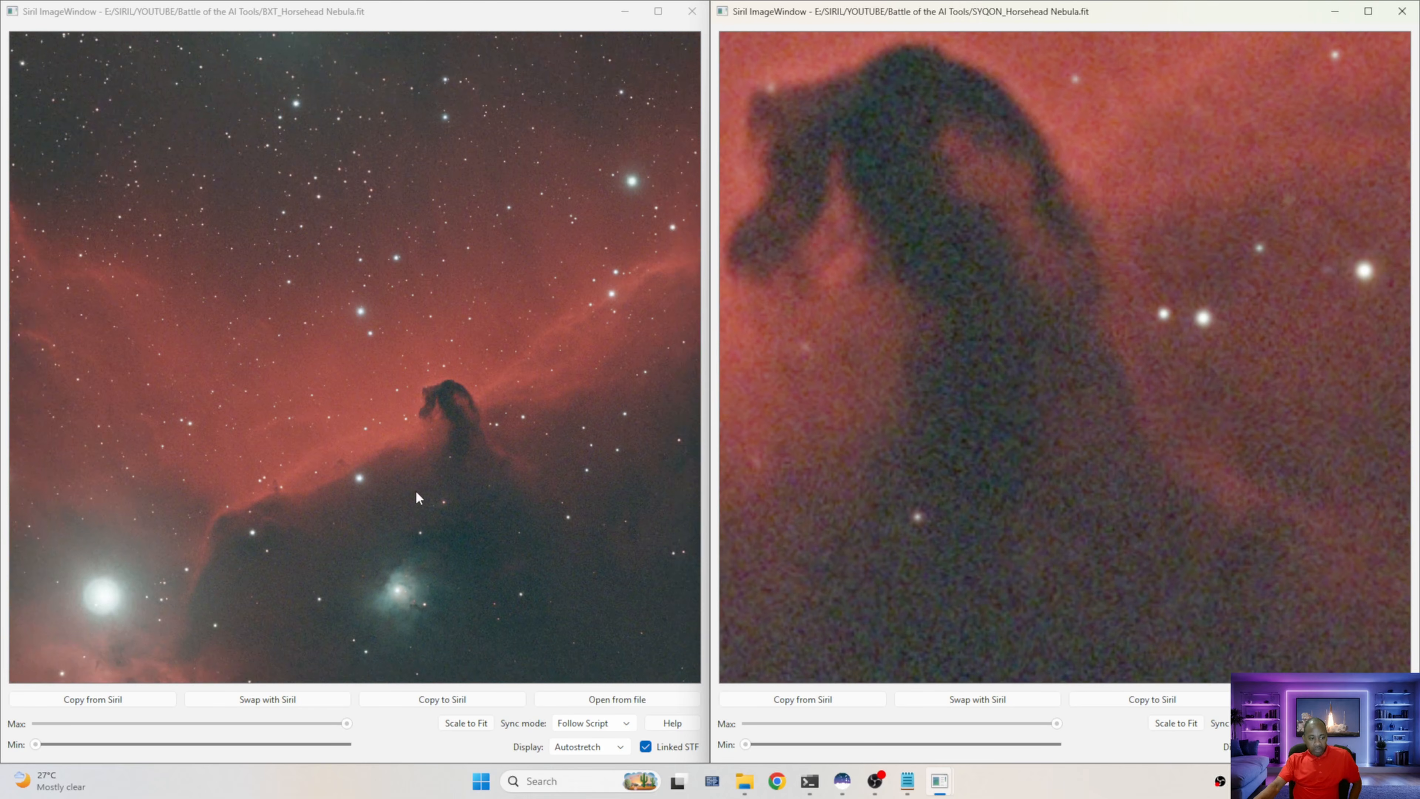
{"action": "scroll", "coordinate": [287, 610], "scroll_direction": "down", "scroll_amount": 2}
{"action": "scroll", "coordinate": [336, 523], "scroll_direction": "up", "scroll_amount": 6}
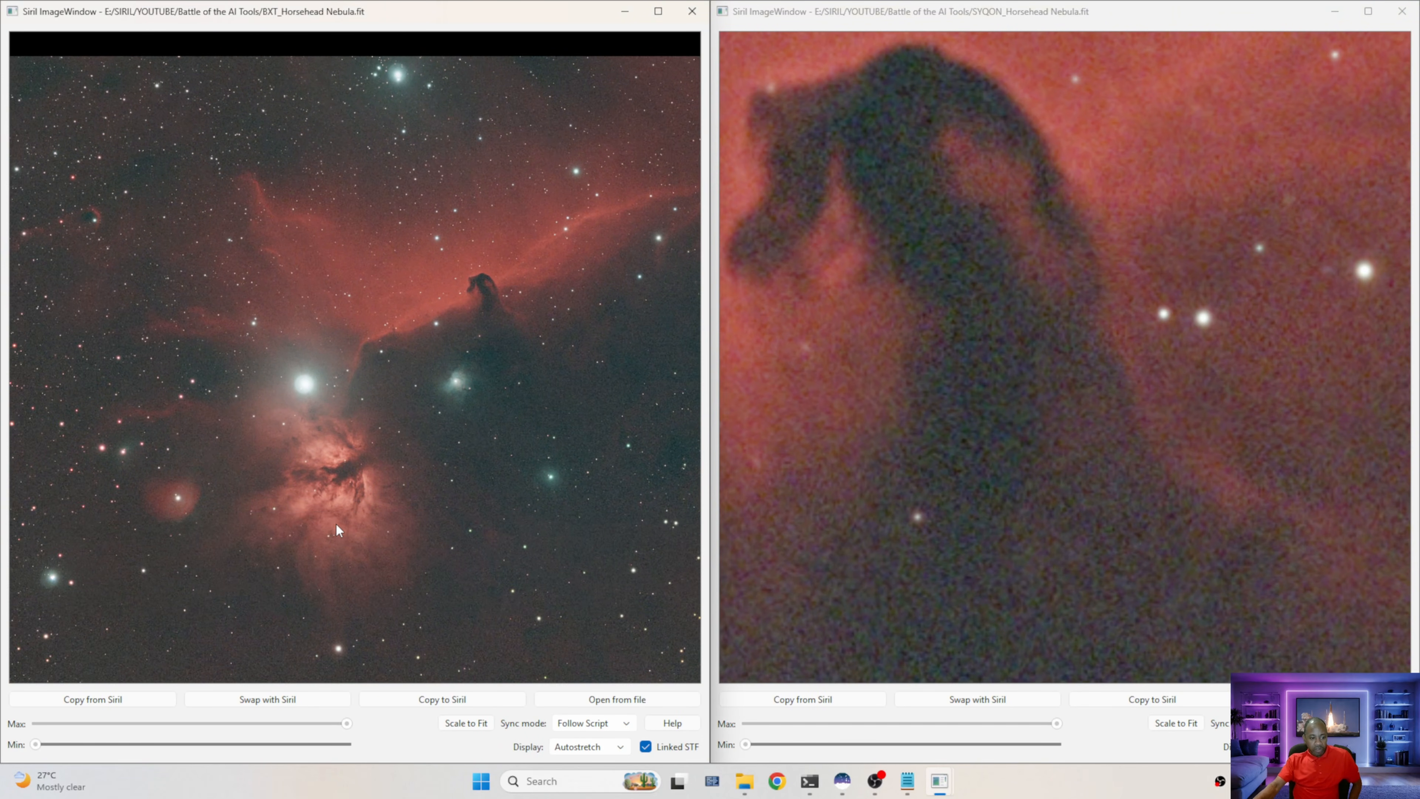
Zoom closely into the Flame Nebula's dust lanes in both viewers to compare the detail side by side
{"action": "scroll", "coordinate": [323, 476], "scroll_direction": "up", "scroll_amount": 4}
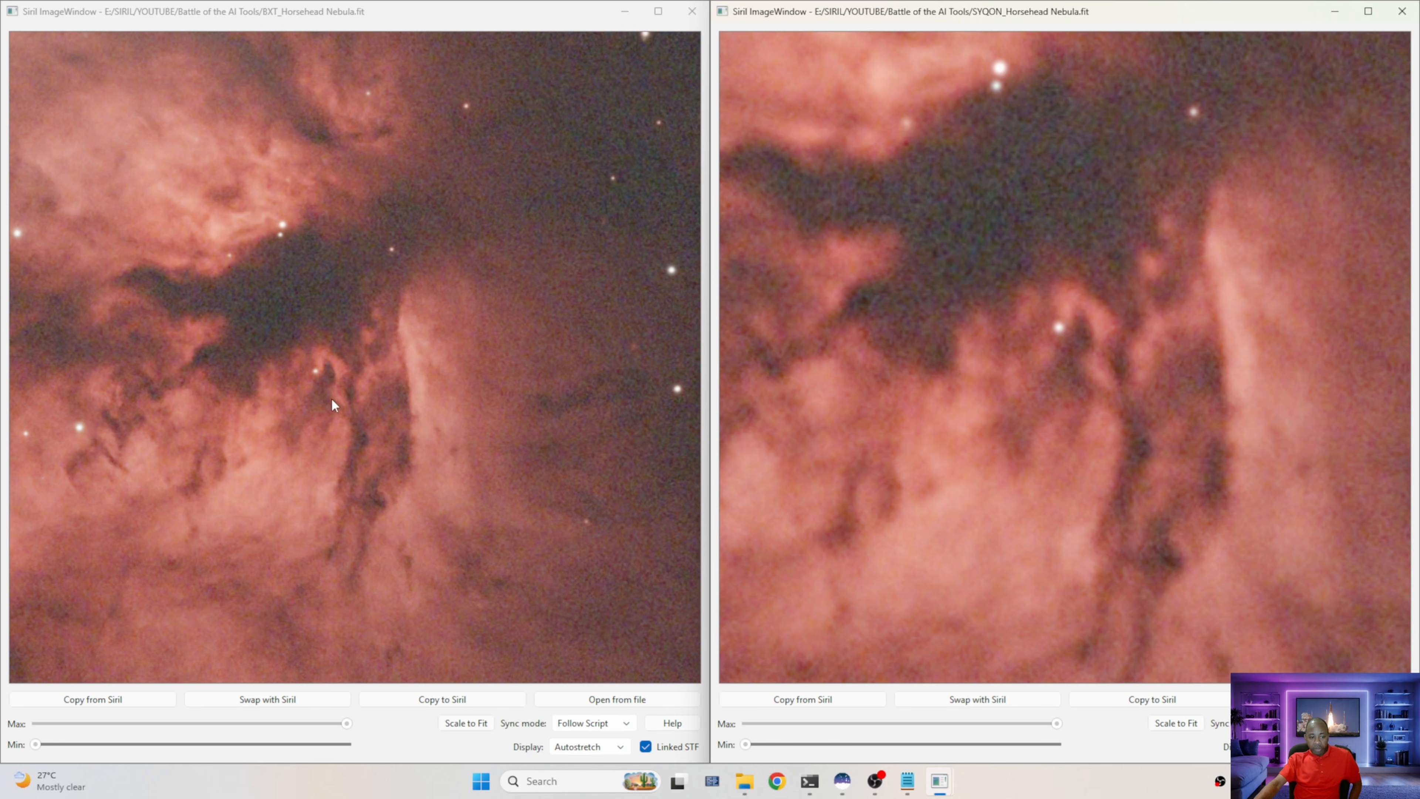
{"action": "scroll", "coordinate": [355, 461], "scroll_direction": "up", "scroll_amount": 5}
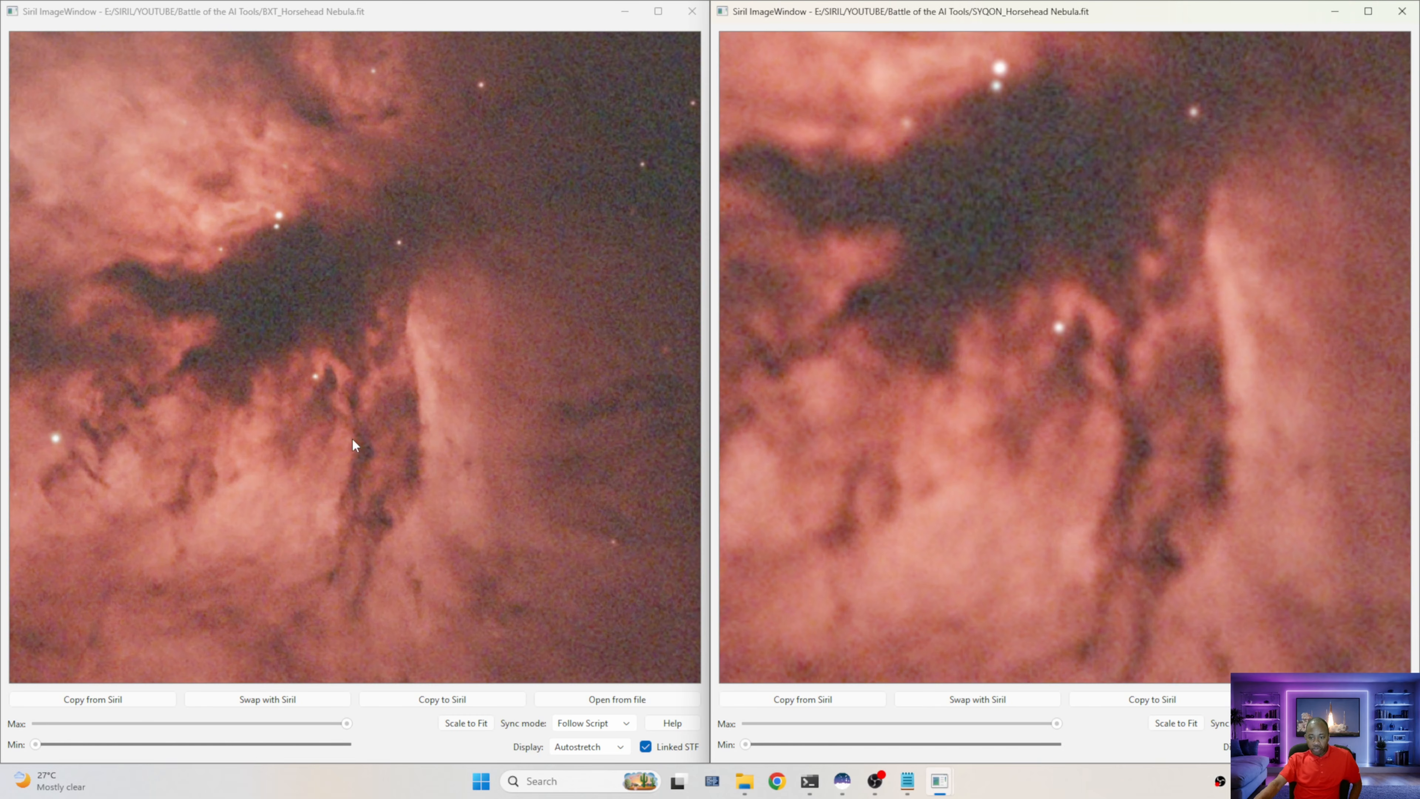
{"action": "scroll", "coordinate": [365, 462], "scroll_direction": "up", "scroll_amount": 4}
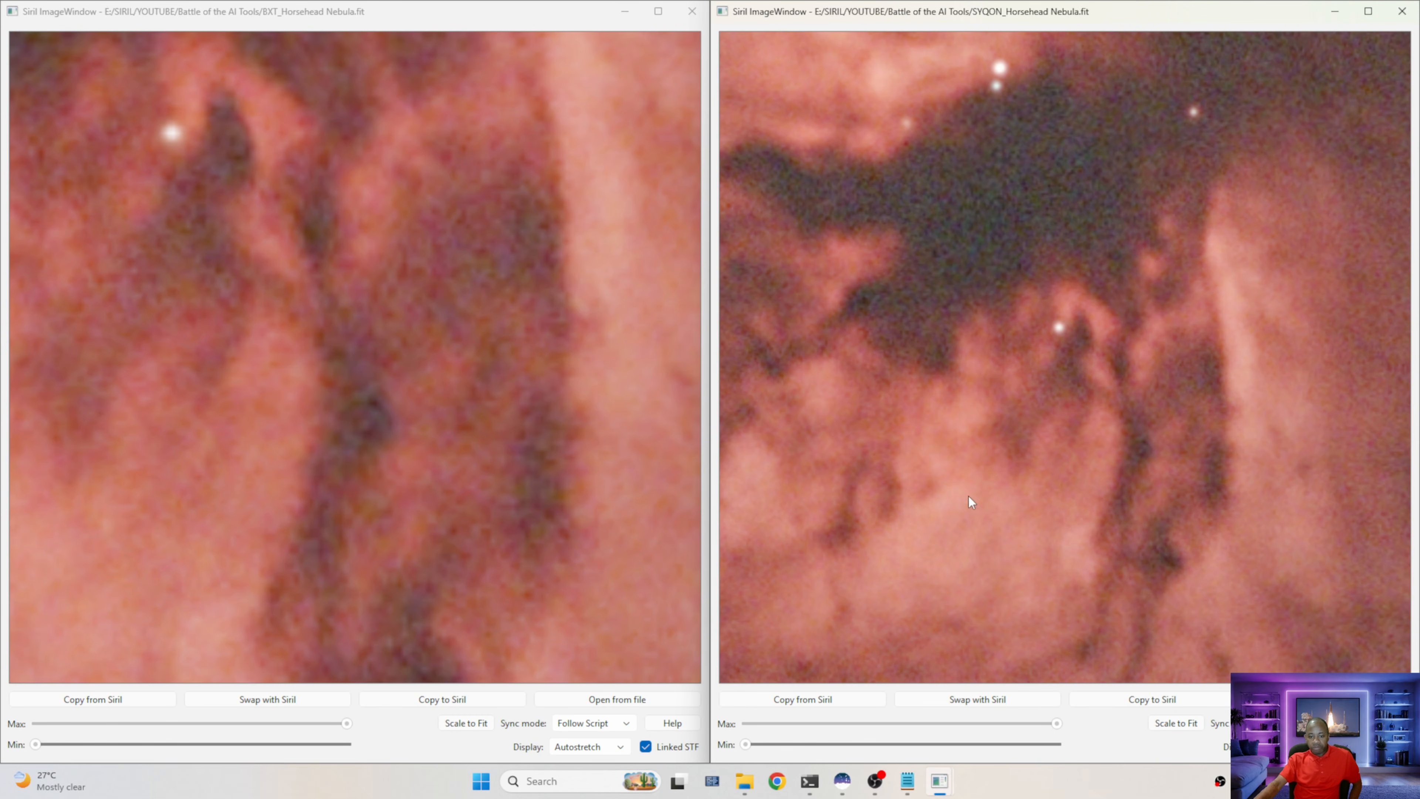
{"action": "scroll", "coordinate": [1141, 439], "scroll_direction": "up", "scroll_amount": 4}
{"action": "scroll", "coordinate": [1141, 433], "scroll_direction": "up", "scroll_amount": 1}
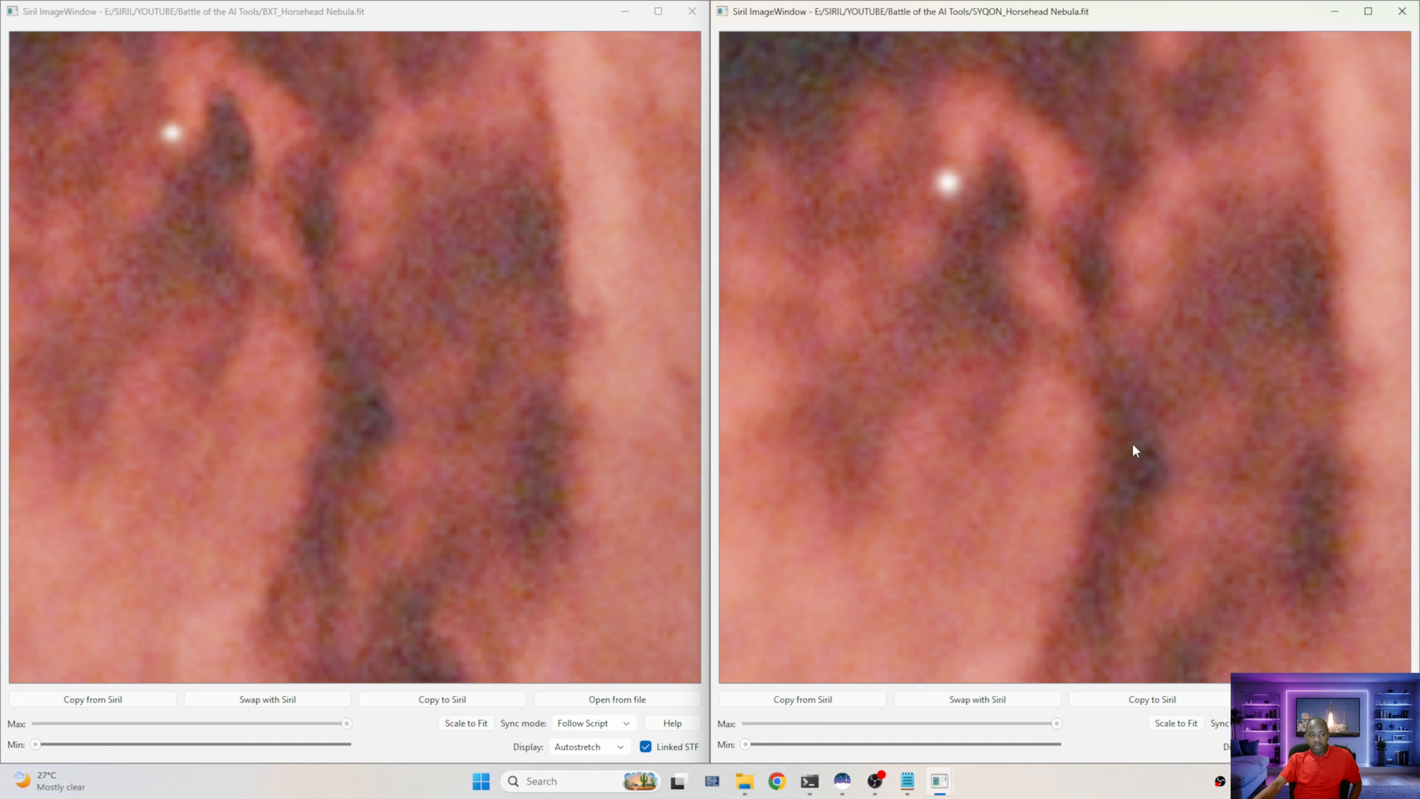
{"action": "left_click_drag", "start_coordinate": [1124, 456], "coordinate": [1134, 369]}
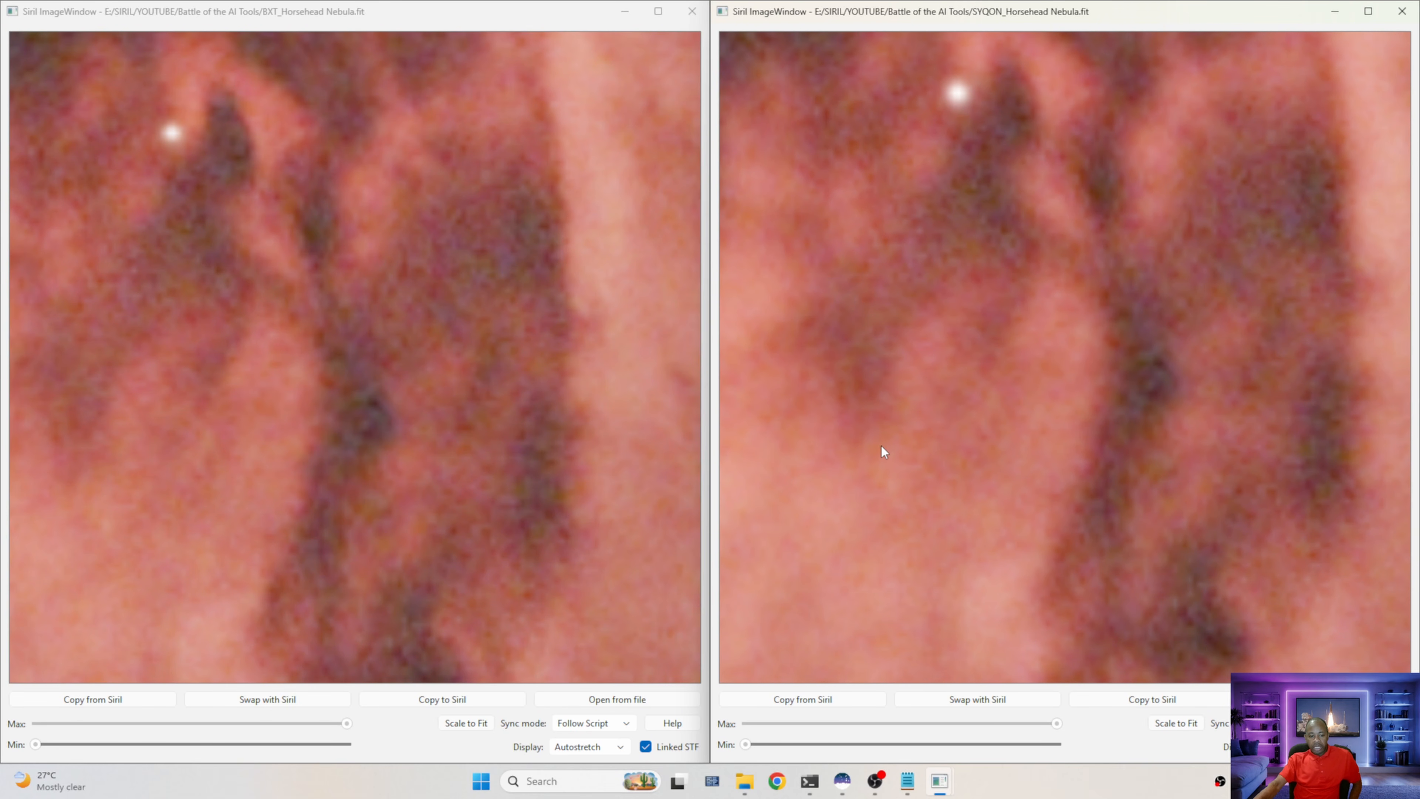
{"action": "scroll", "coordinate": [883, 451], "scroll_direction": "down", "scroll_amount": 1}
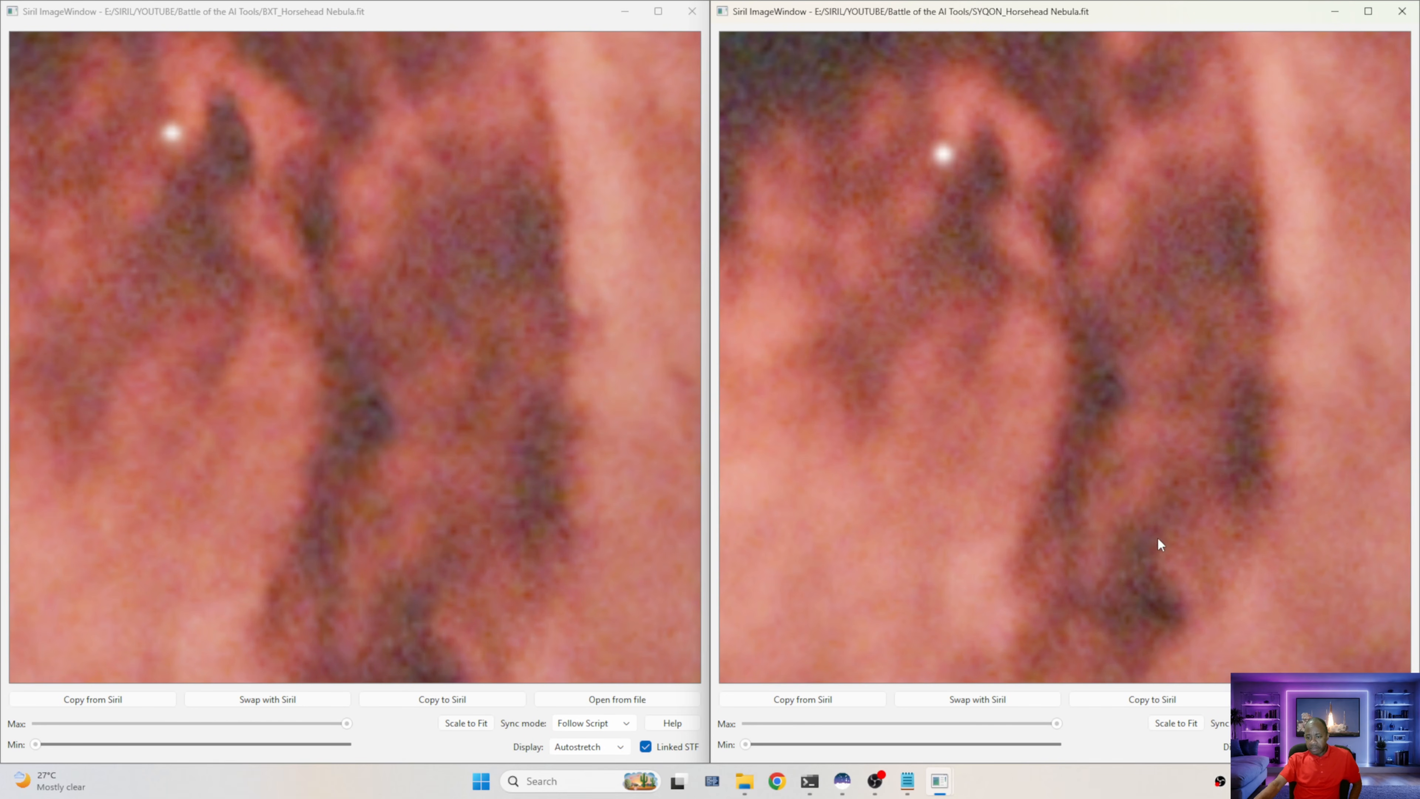
{"action": "scroll", "coordinate": [468, 375], "scroll_direction": "up", "scroll_amount": 5}
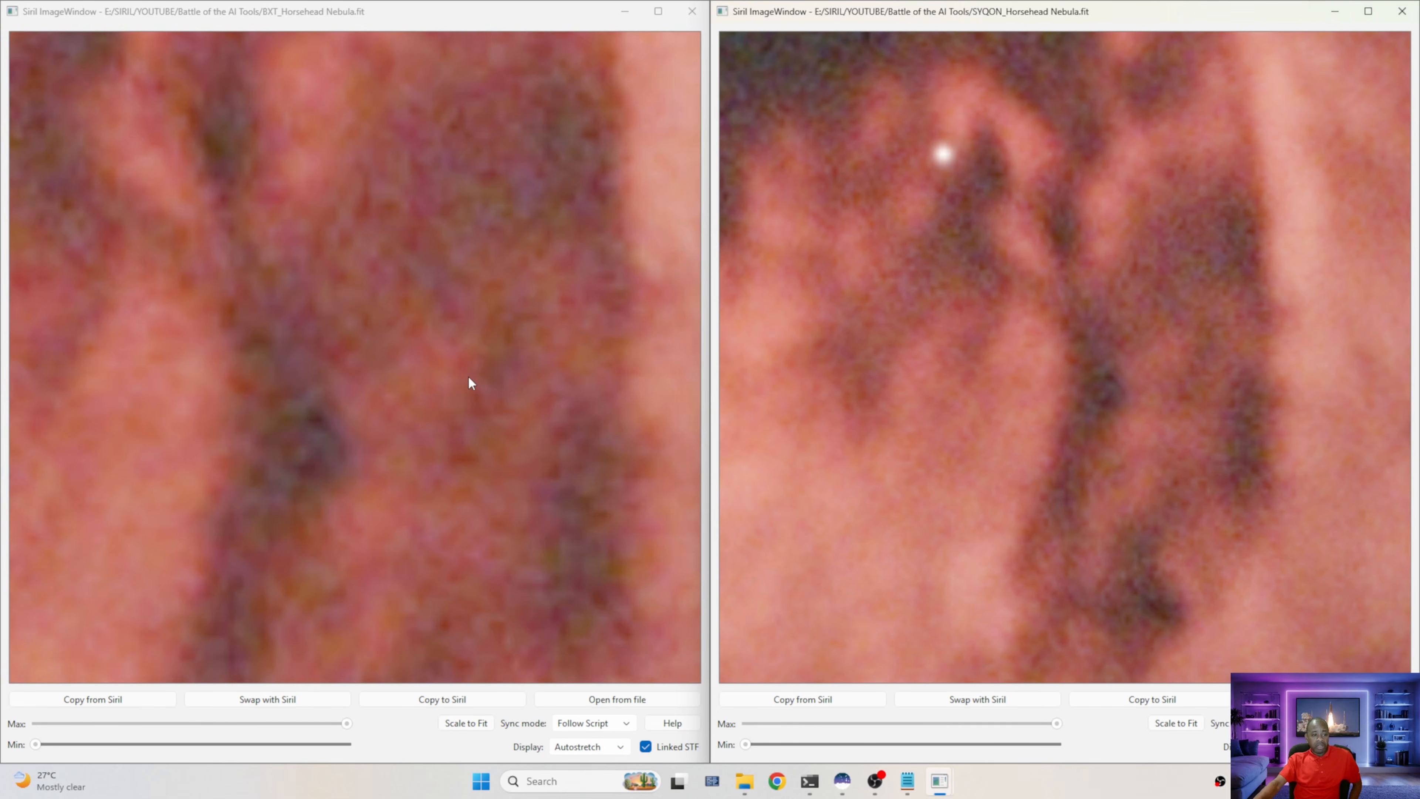
{"action": "scroll", "coordinate": [468, 376], "scroll_direction": "down", "scroll_amount": 7}
{"action": "scroll", "coordinate": [468, 375], "scroll_direction": "down", "scroll_amount": 8}
Pan and zoom both viewers around the nebula and onto the Horsehead to compare sharpness side by side
{"action": "left_click_drag", "start_coordinate": [524, 173], "coordinate": [177, 515]}
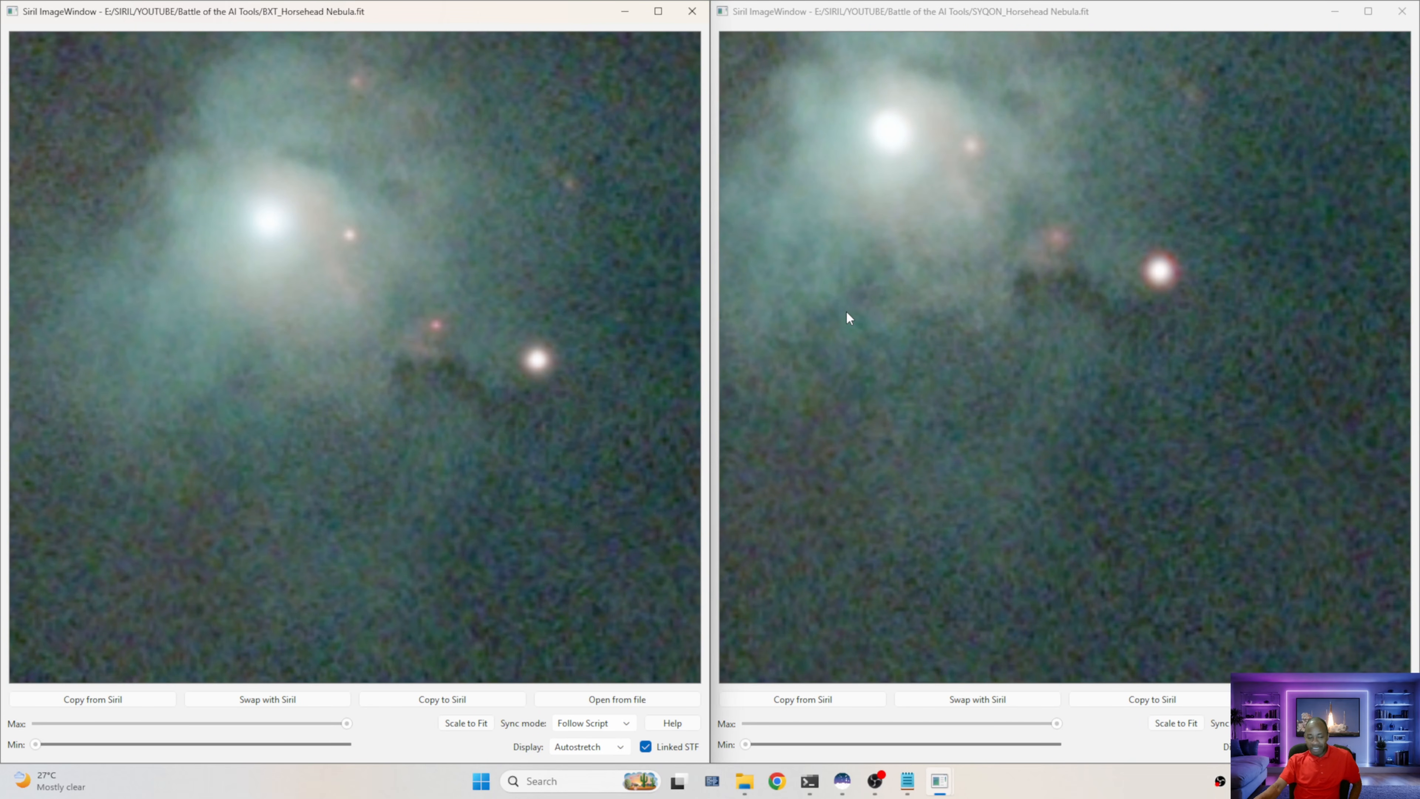
{"action": "scroll", "coordinate": [485, 345], "scroll_direction": "down", "scroll_amount": 5}
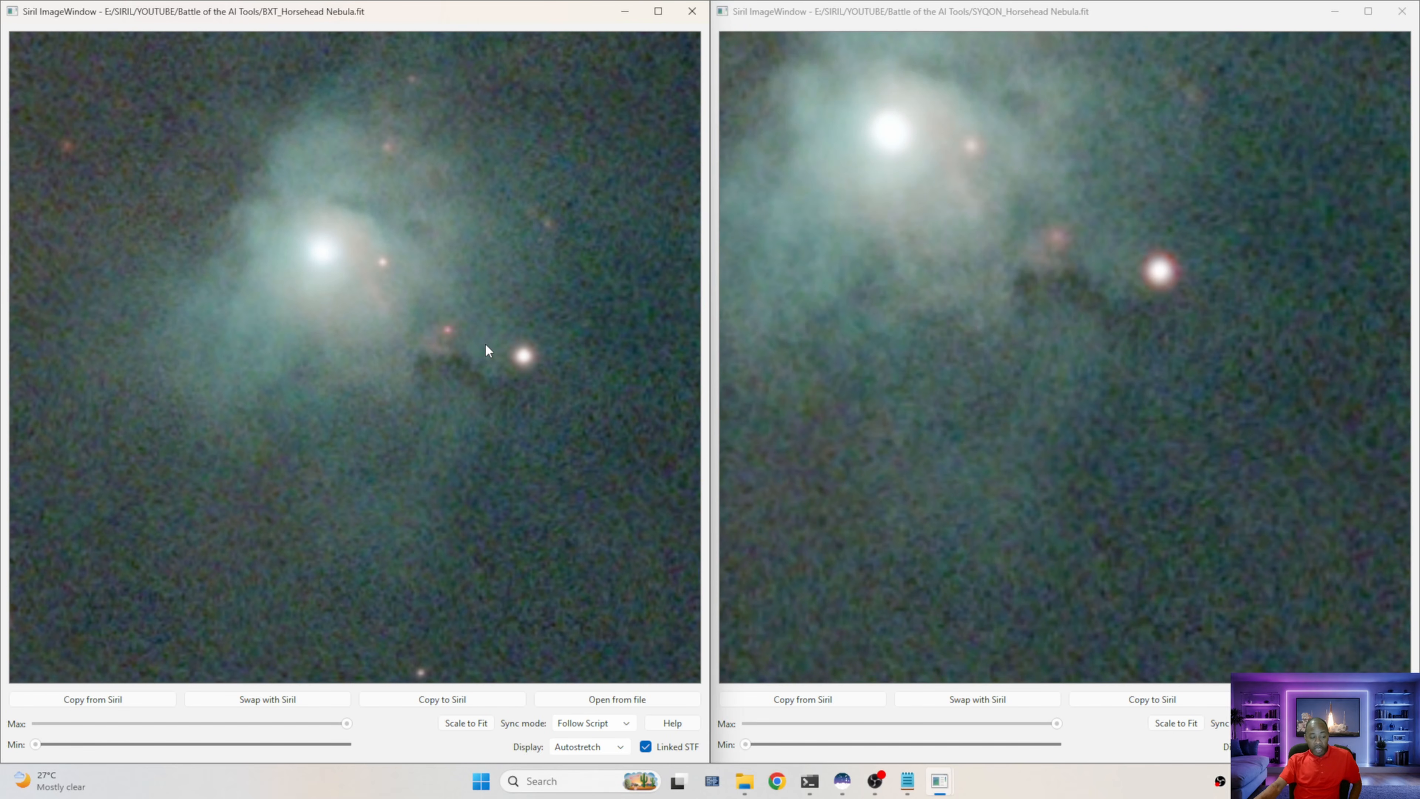
{"action": "scroll", "coordinate": [485, 343], "scroll_direction": "down", "scroll_amount": 4}
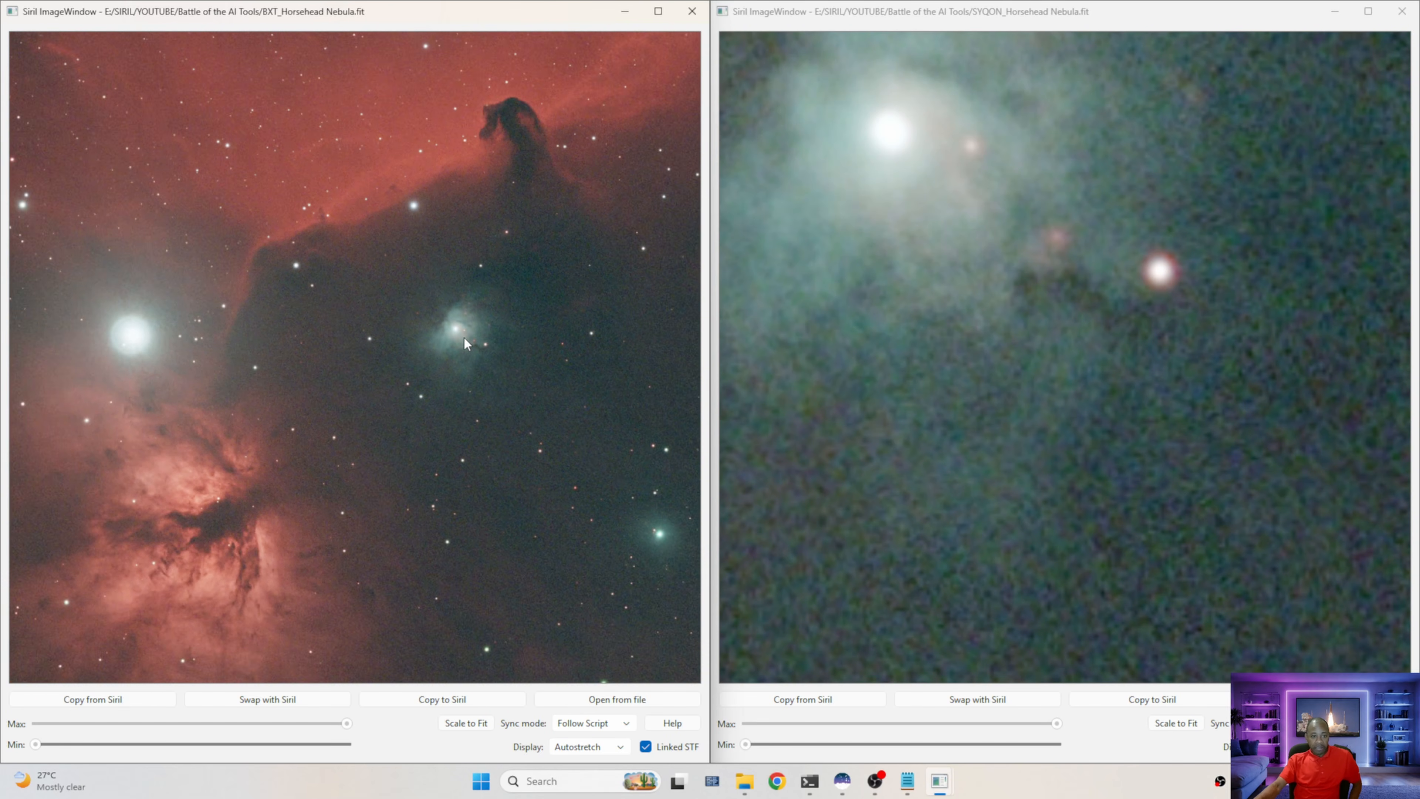
{"action": "scroll", "coordinate": [520, 207], "scroll_direction": "up", "scroll_amount": 6}
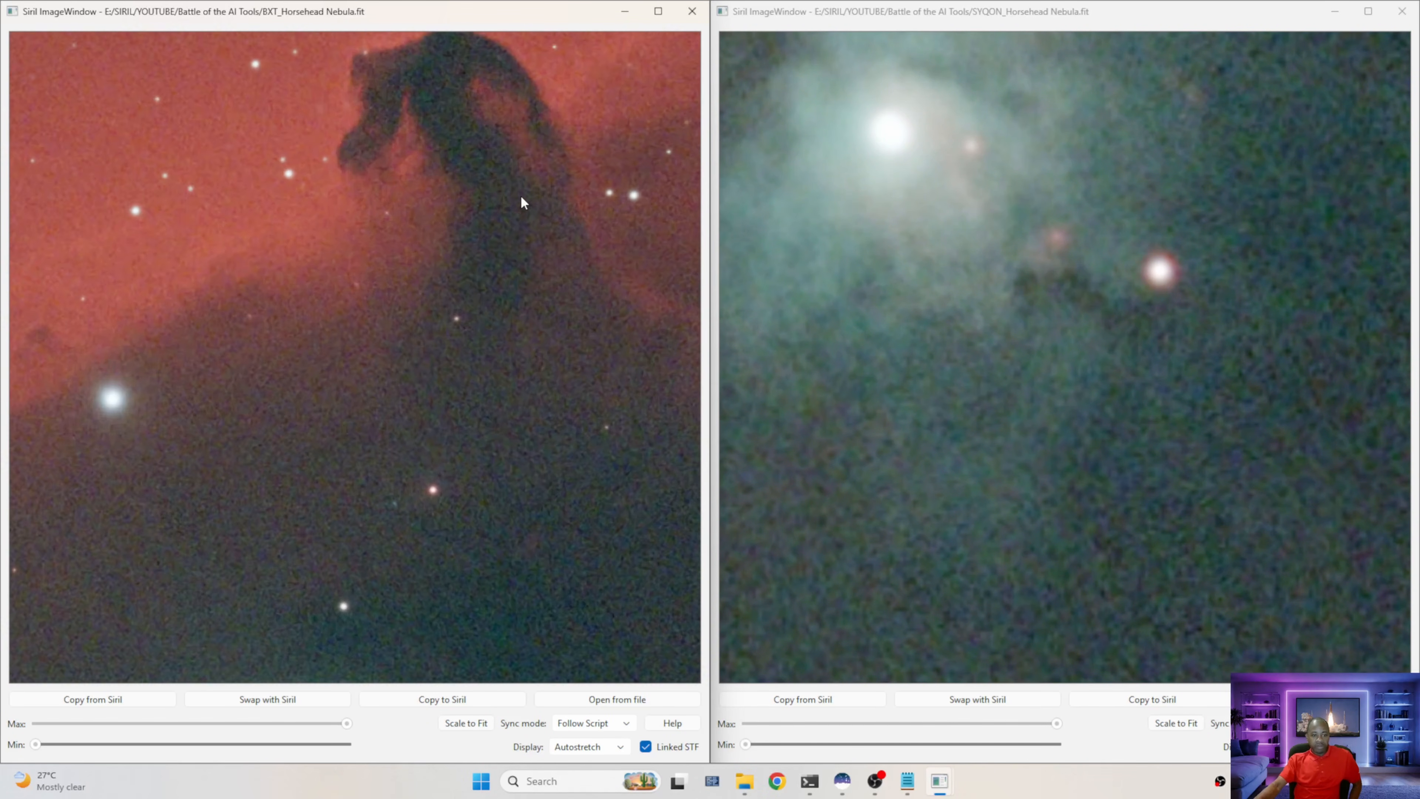
{"action": "left_click_drag", "start_coordinate": [385, 339], "coordinate": [388, 334]}
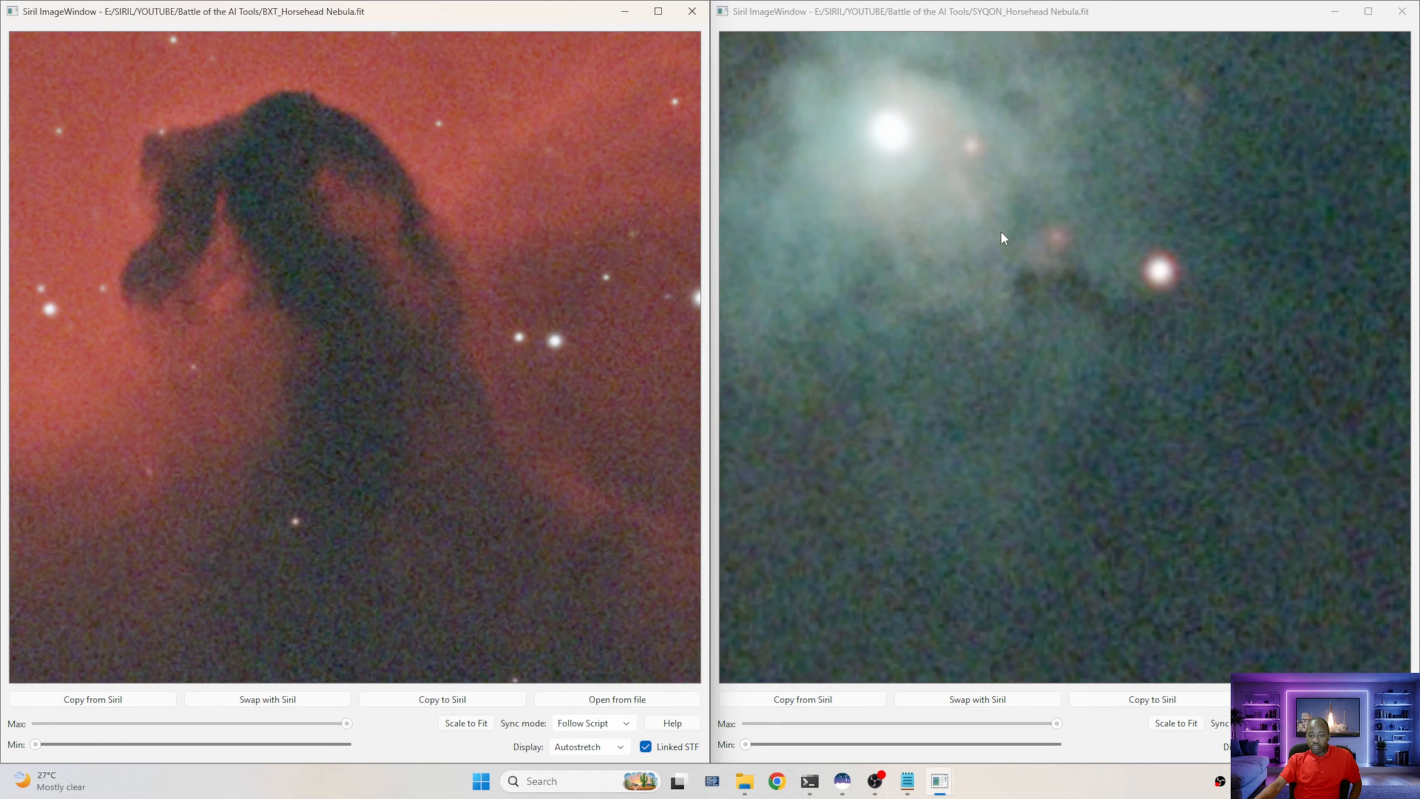
{"action": "scroll", "coordinate": [1001, 234], "scroll_direction": "down", "scroll_amount": 5}
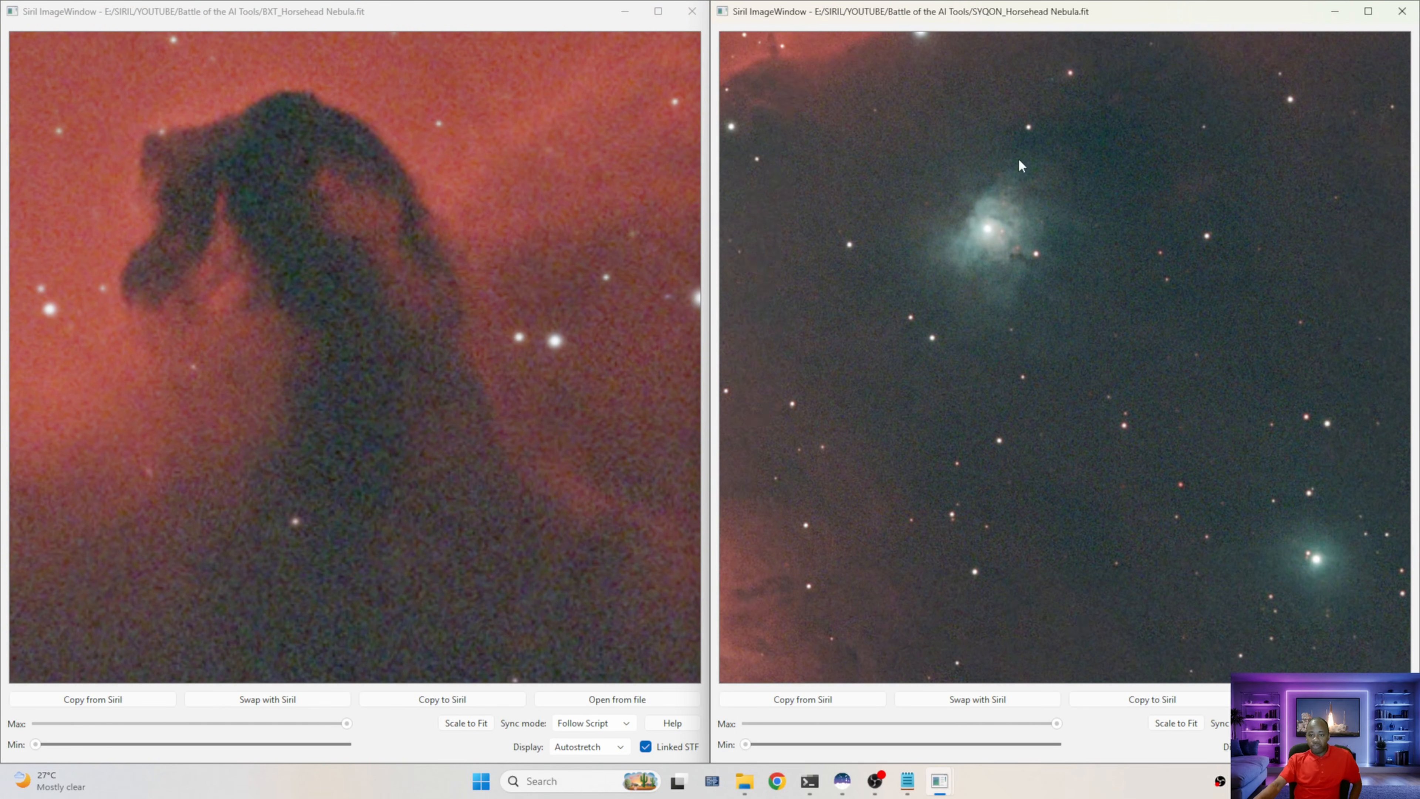
{"action": "left_click_drag", "start_coordinate": [995, 168], "coordinate": [934, 515]}
{"action": "scroll", "coordinate": [1032, 263], "scroll_direction": "up", "scroll_amount": 6}
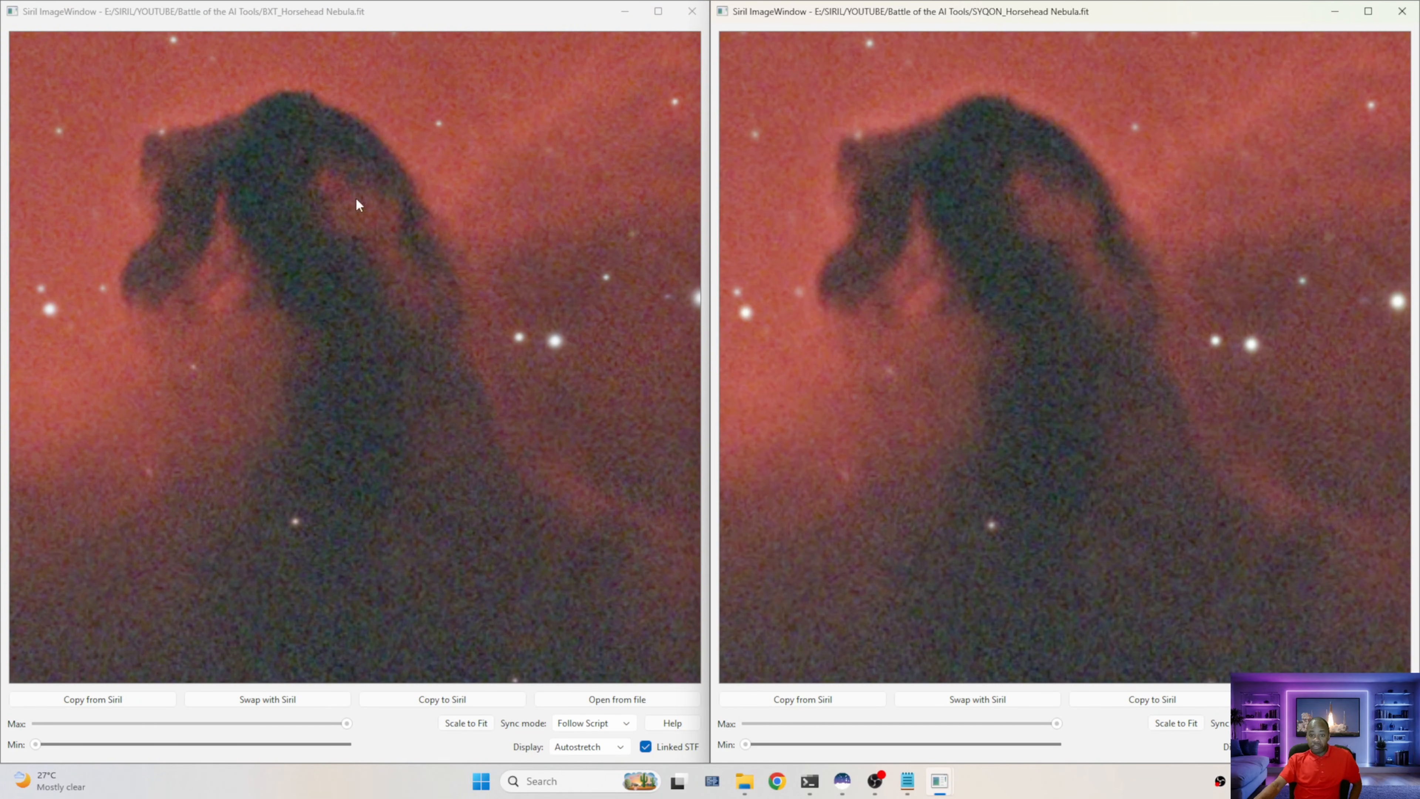
{"action": "scroll", "coordinate": [311, 296], "scroll_direction": "up", "scroll_amount": 4}
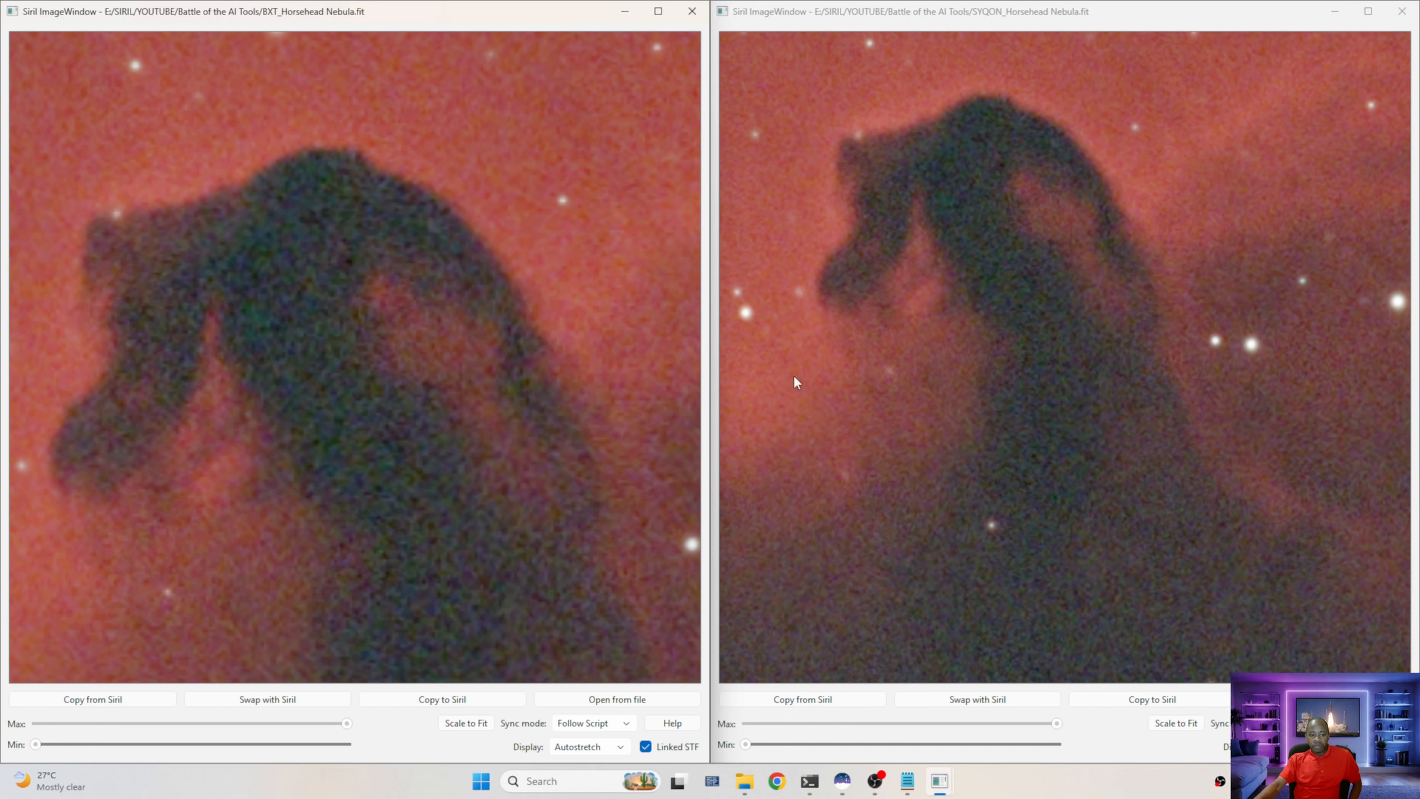
{"action": "left_click_drag", "start_coordinate": [922, 354], "coordinate": [957, 313]}
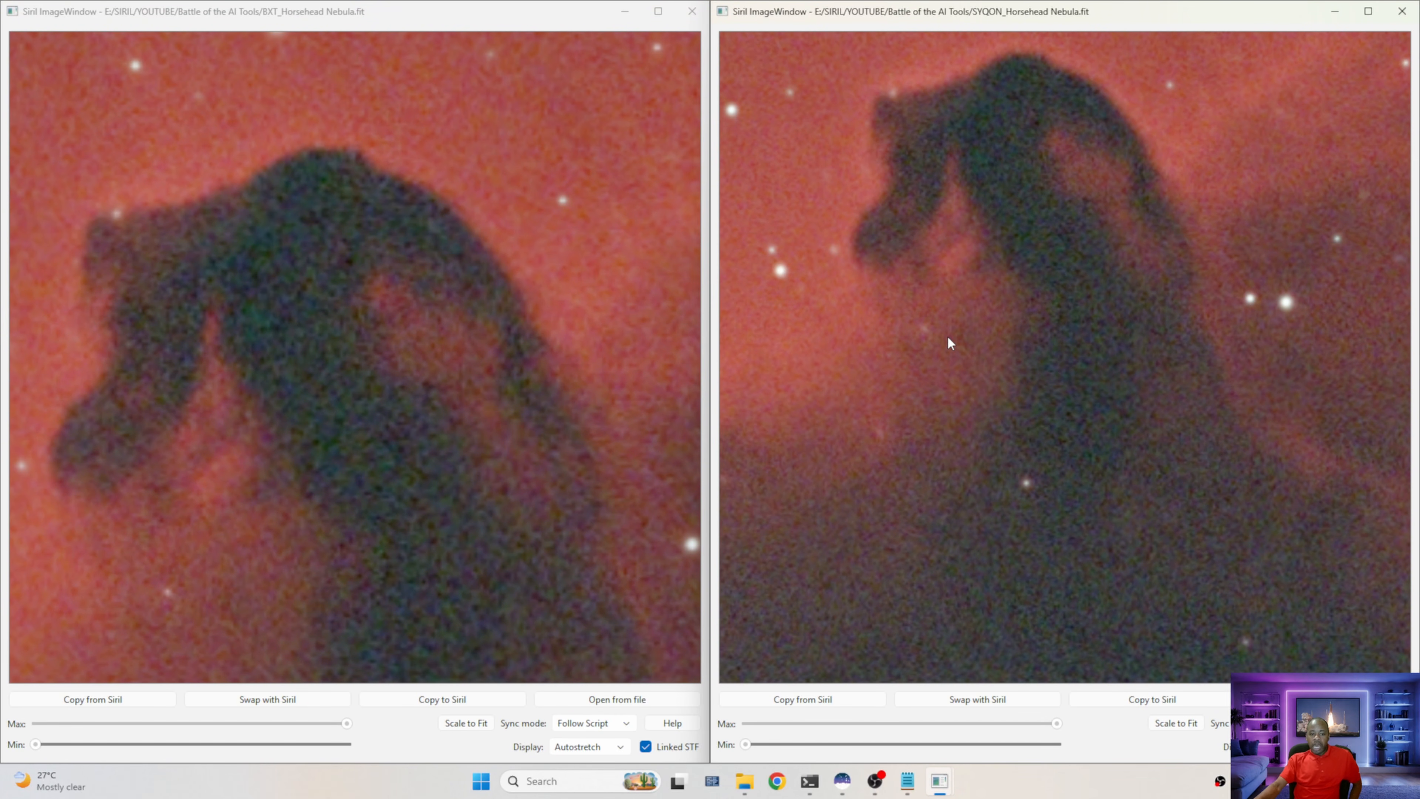